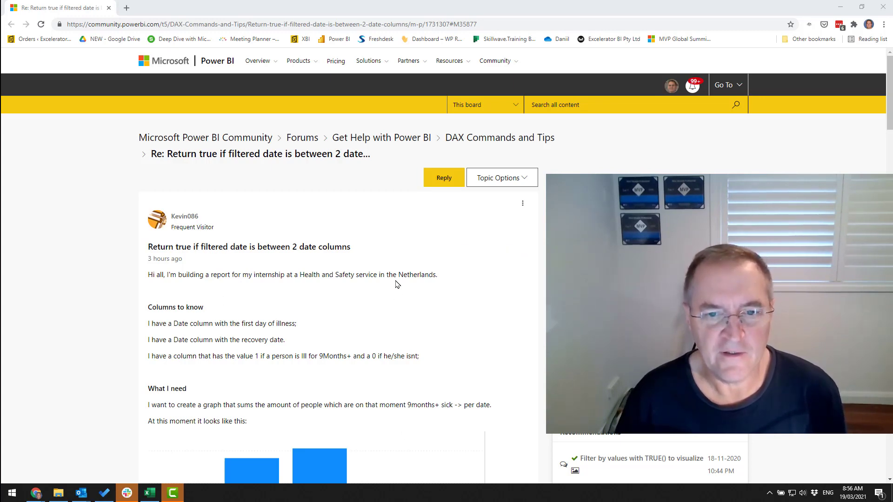
Read the forum question about counting people sick for 9 months or more per date, including its column descriptions and chart.
left_click_drag(409, 274, 413, 275)
scroll(322, 308, "down", 1)
scroll(322, 308, "down", 2)
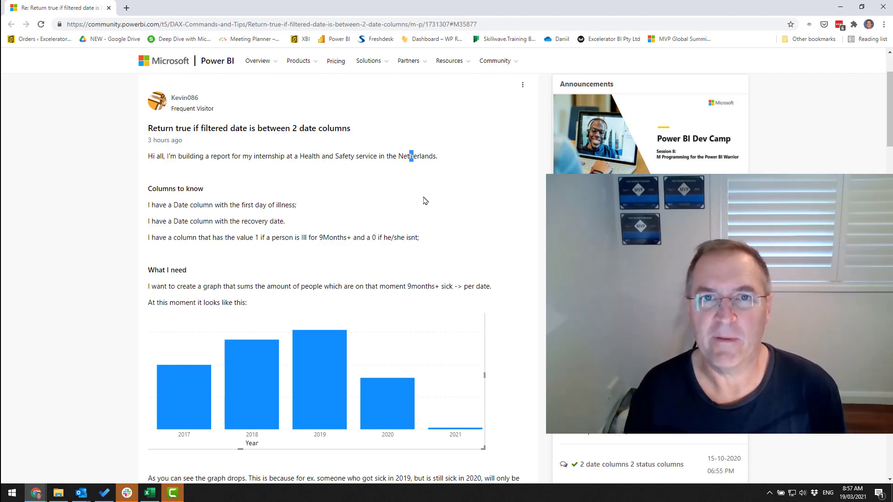
scroll(417, 244, "down", 2)
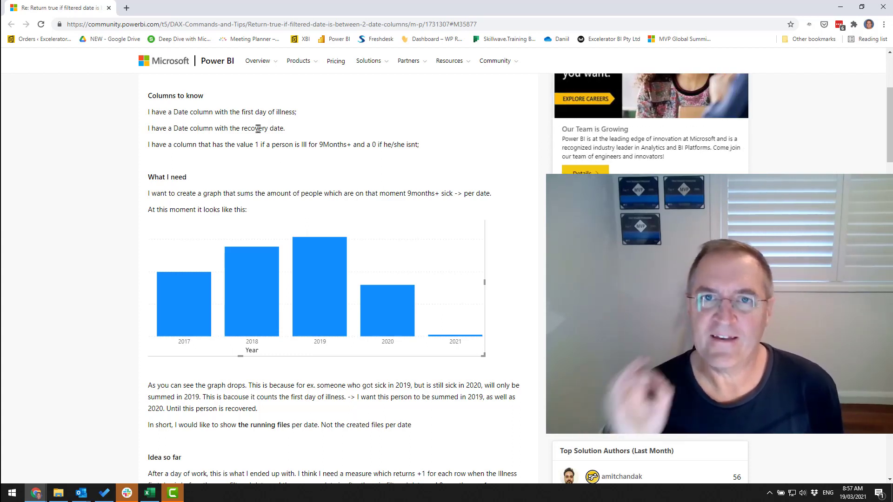
Switch to the Sample date.xlsx workbook in Excel and examine its 9 Months+, Illness_1st_day and RecoveryDate columns.
left_click(149, 493)
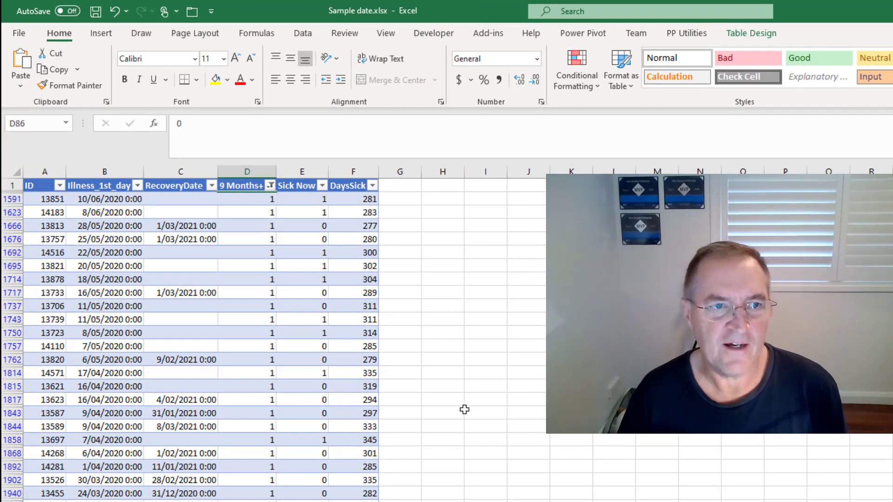
left_click(234, 210)
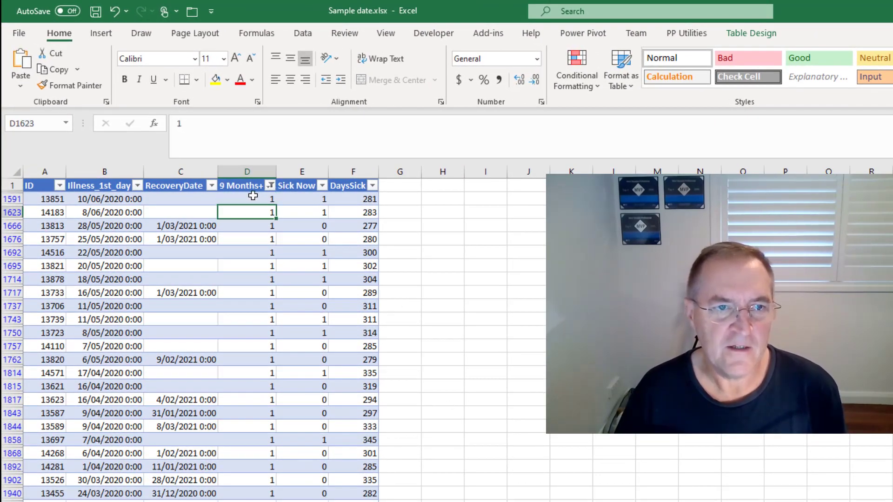
left_click(251, 197)
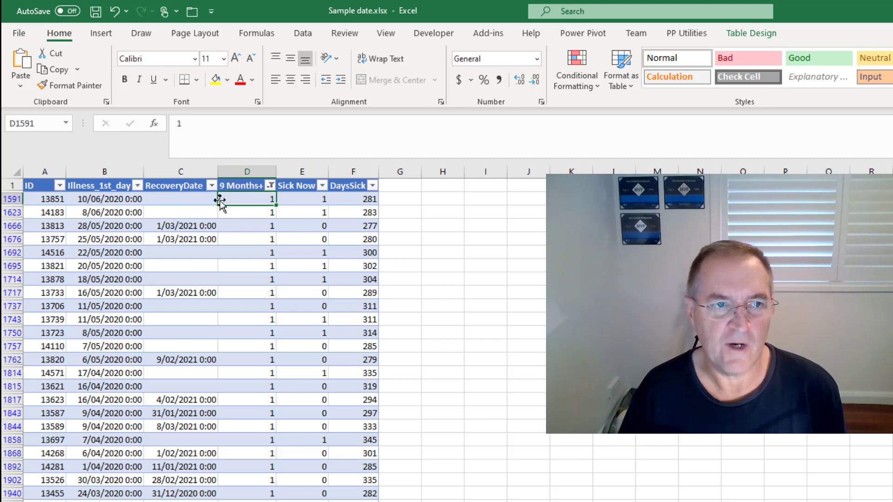
left_click_drag(112, 197, 173, 200)
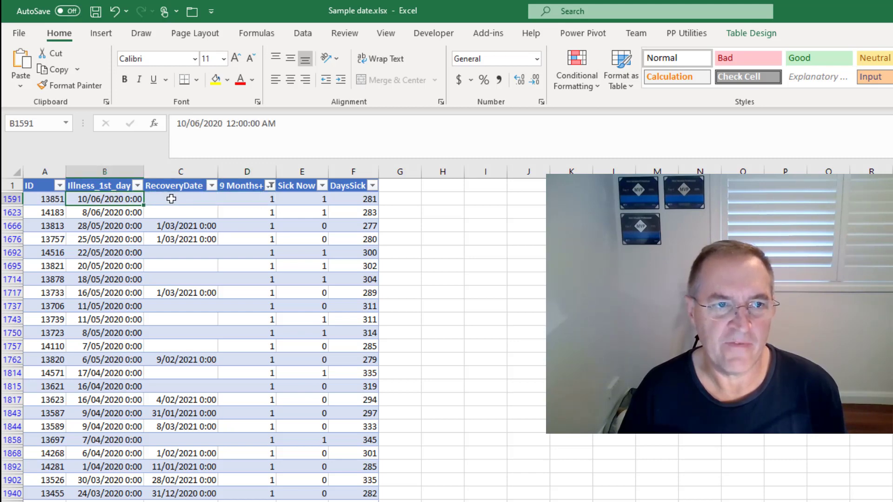
left_click(207, 264)
left_click(89, 197)
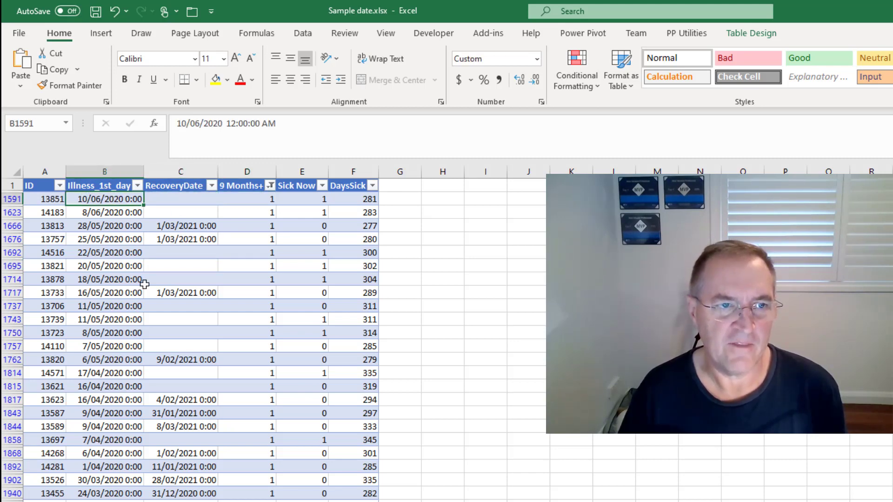
left_click(175, 199)
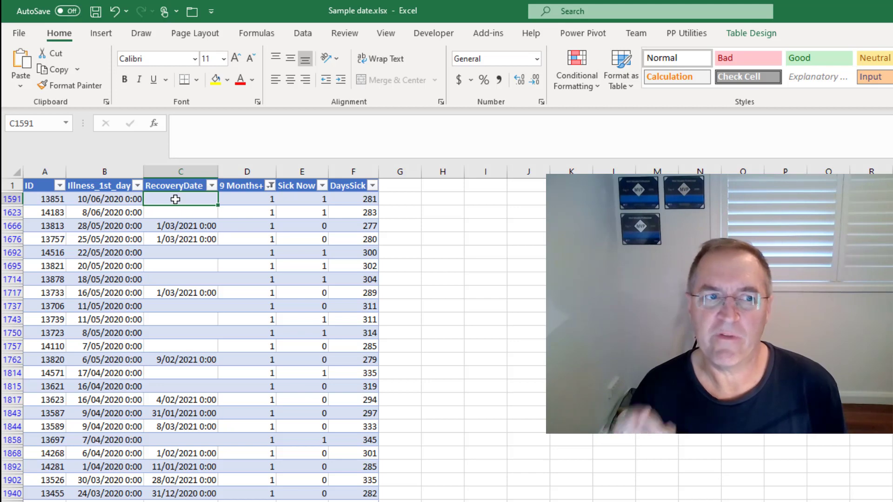
left_click(116, 173)
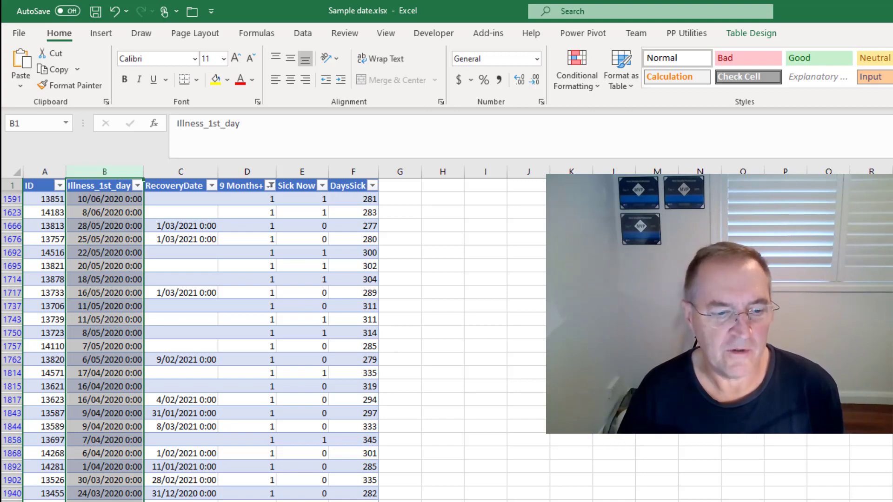
Return to the forum post in the browser, mark the 2017, 2018 and 2019 bars in red, and read the rest of the question.
key("alt+Tab")
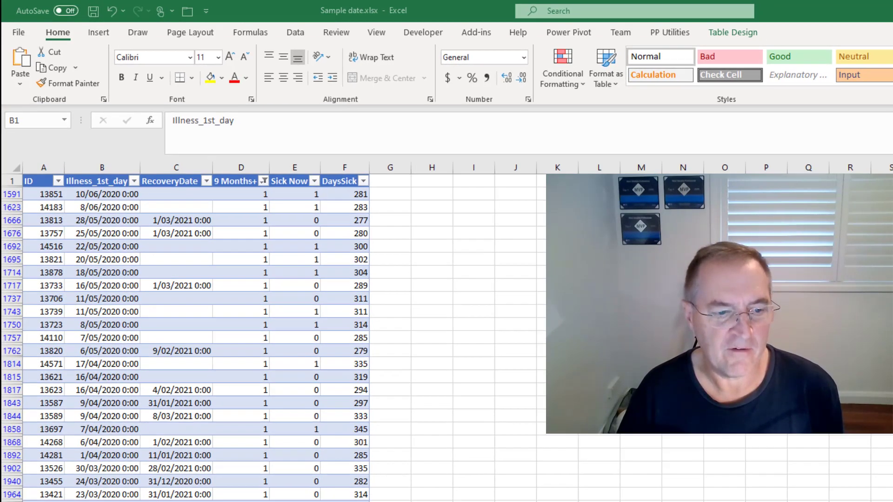
left_click(36, 493)
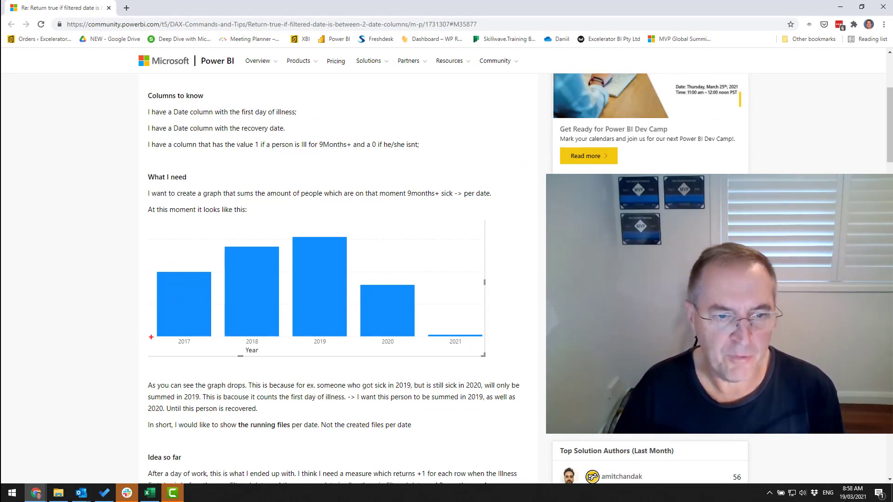
left_click_drag(153, 337, 269, 357)
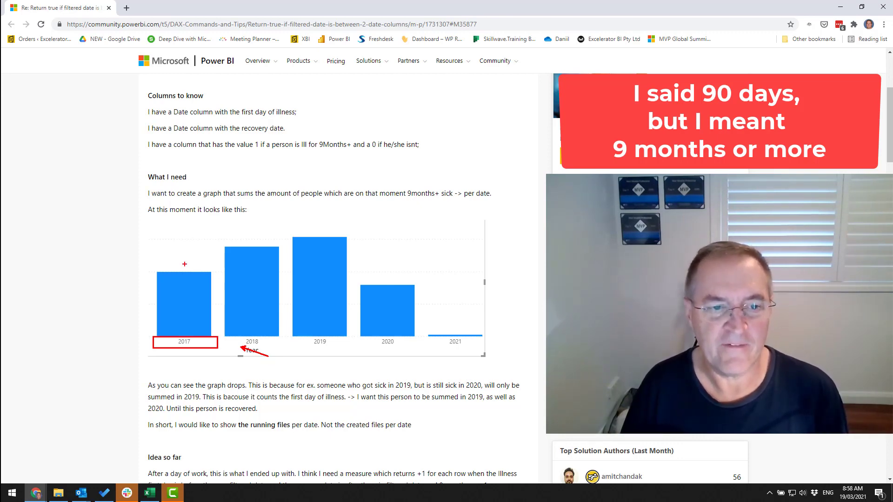
left_click_drag(184, 221, 184, 264)
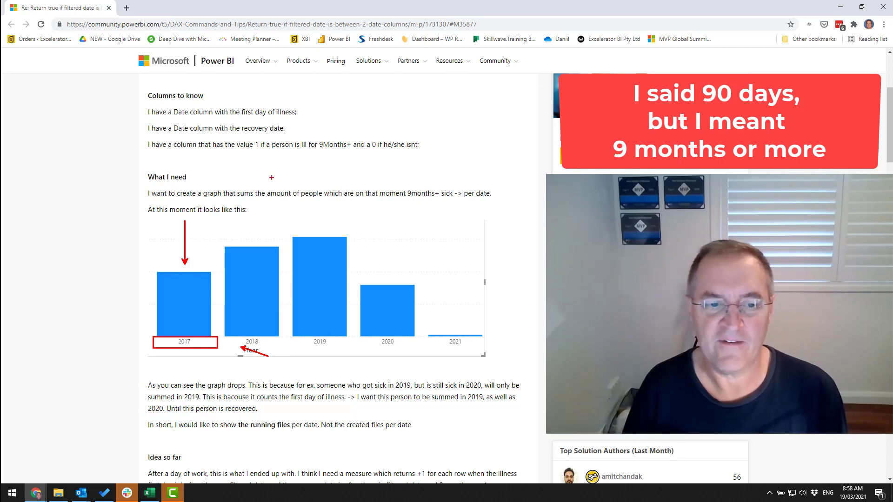
left_click_drag(263, 241, 263, 209)
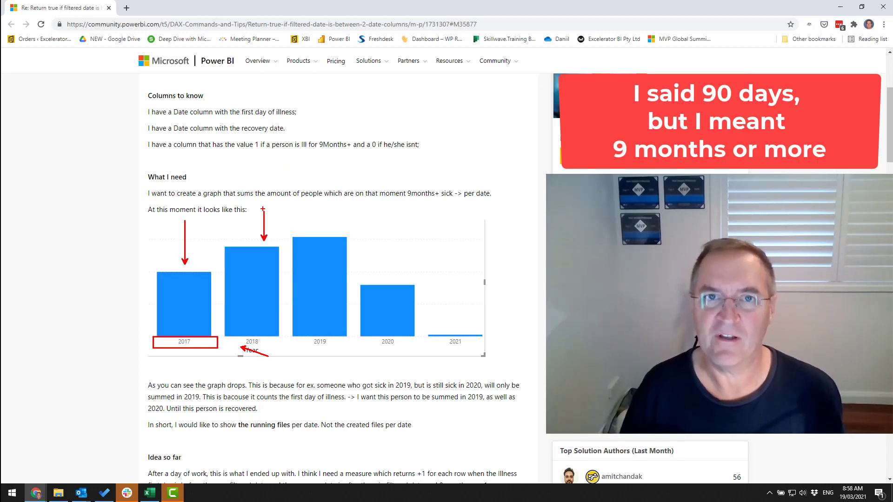
left_click_drag(319, 233, 318, 205)
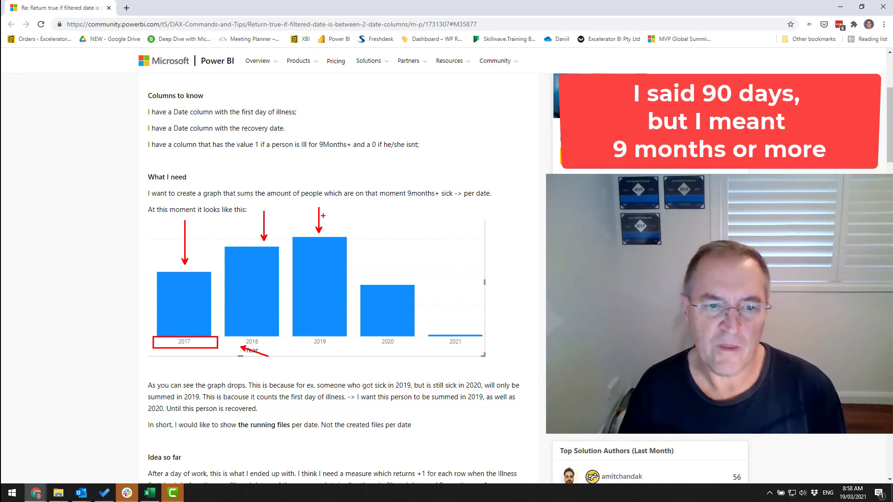
left_click_drag(239, 258, 263, 270)
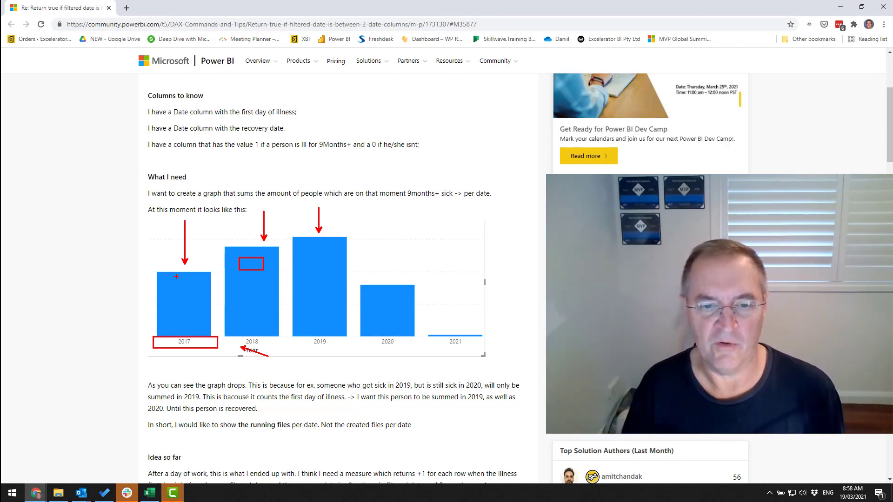
scroll(358, 392, "down", 6)
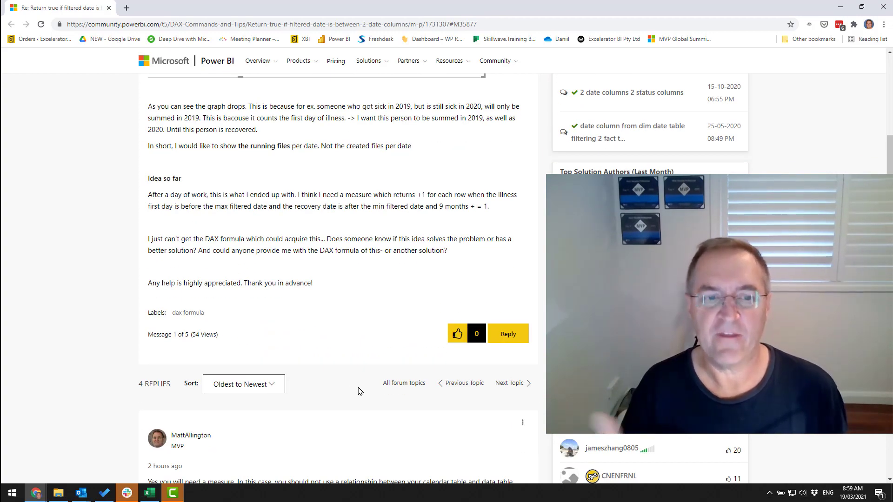
Switch back to the Excel workbook and check the filter on the 9 Months+ column, keeping only value 1 selected.
left_click(147, 495)
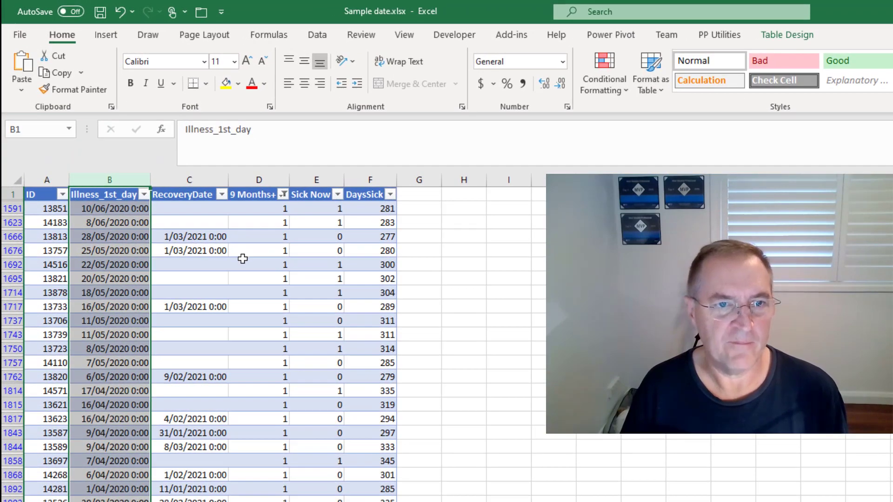
left_click(243, 263)
left_click(282, 194)
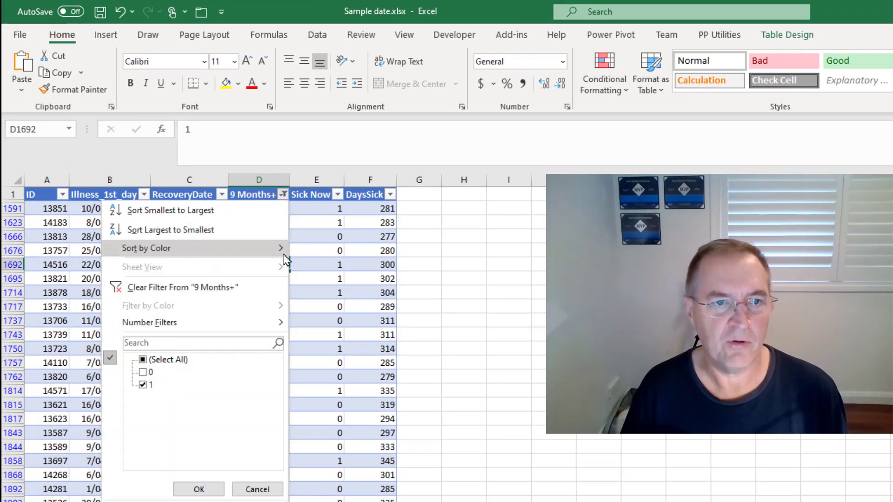
left_click(211, 491)
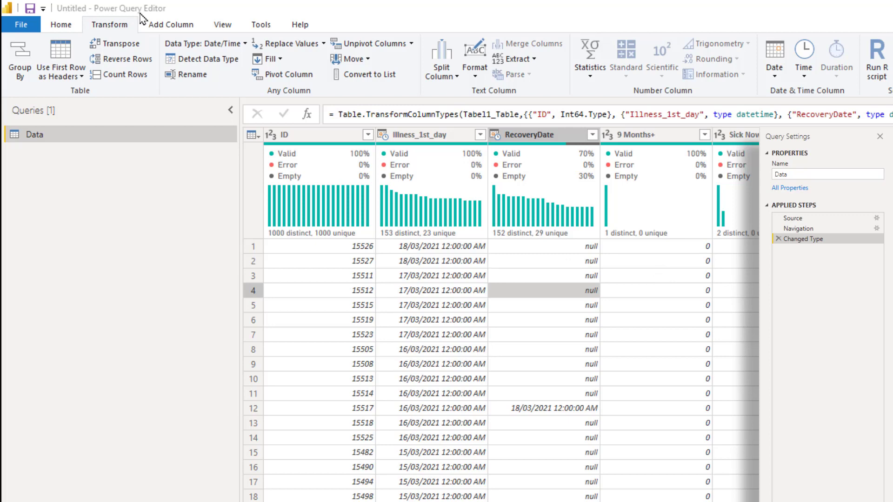
Review the Source, Navigation and Changed Type steps of the Data query in Power Query Editor.
left_click(793, 219)
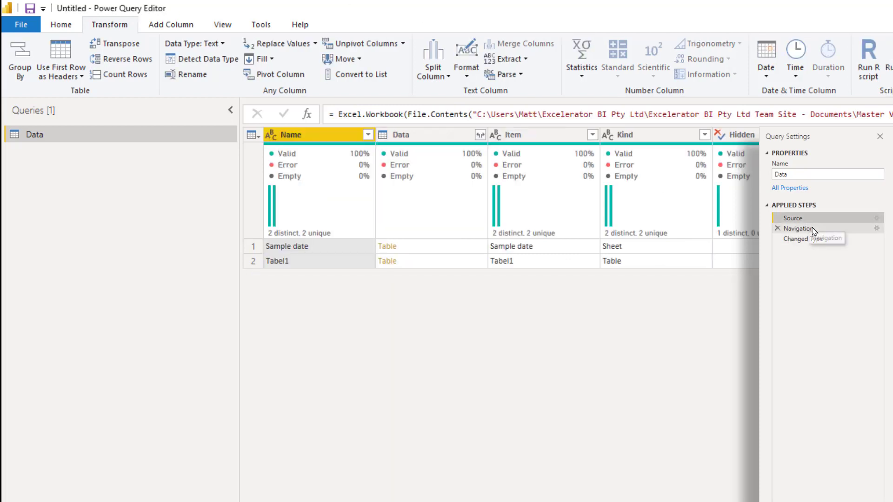
left_click(804, 229)
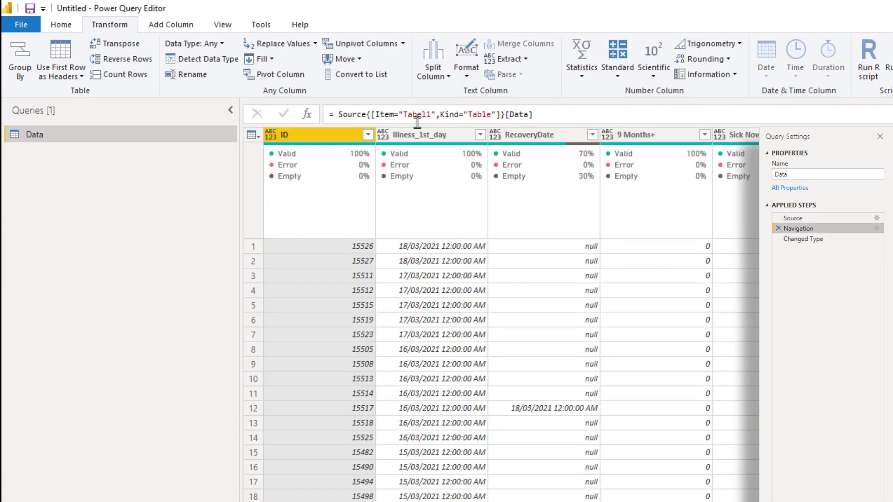
left_click(801, 242)
left_click(807, 238)
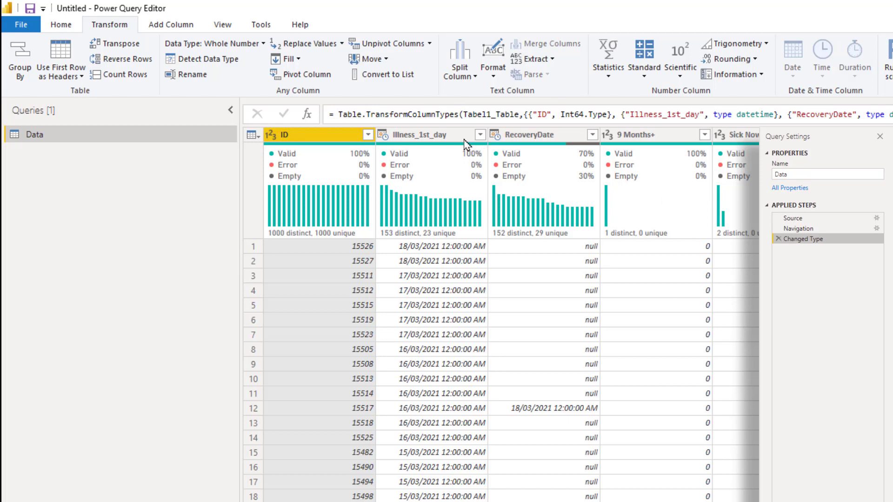
Transform the Illness_1st_day and RecoveryDate columns together to date only, dropping the time portion.
left_click(449, 137)
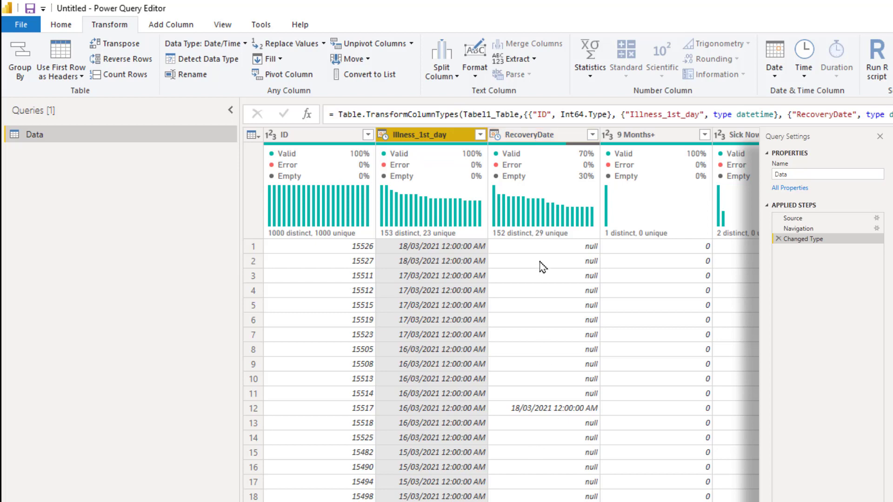
left_click(535, 136, "ctrl")
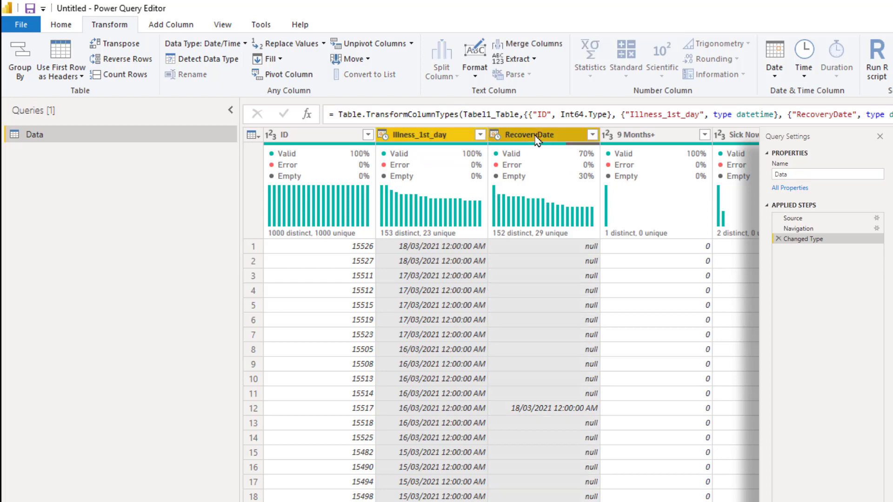
left_click(777, 76)
left_click(703, 106)
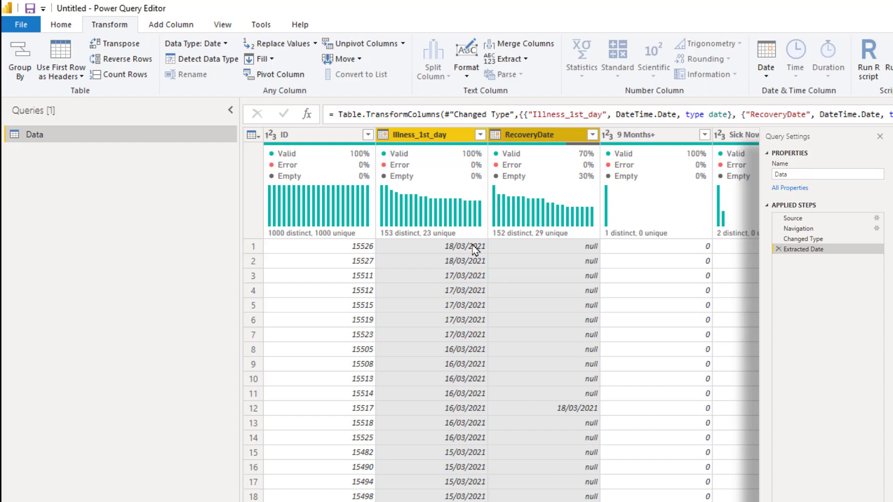
Examine the RecoveryDate, 9 Months+ and Illness_1st_day columns, including the filter values available for 9 Months+.
left_click(554, 139)
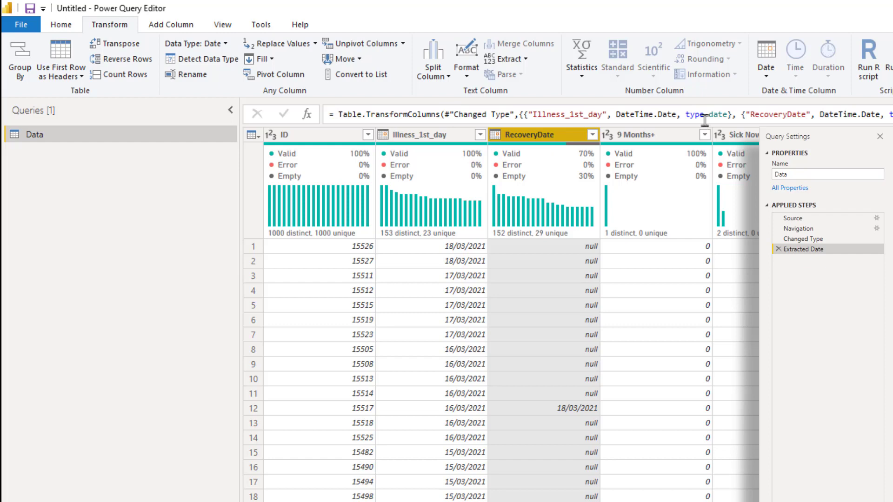
left_click(649, 142)
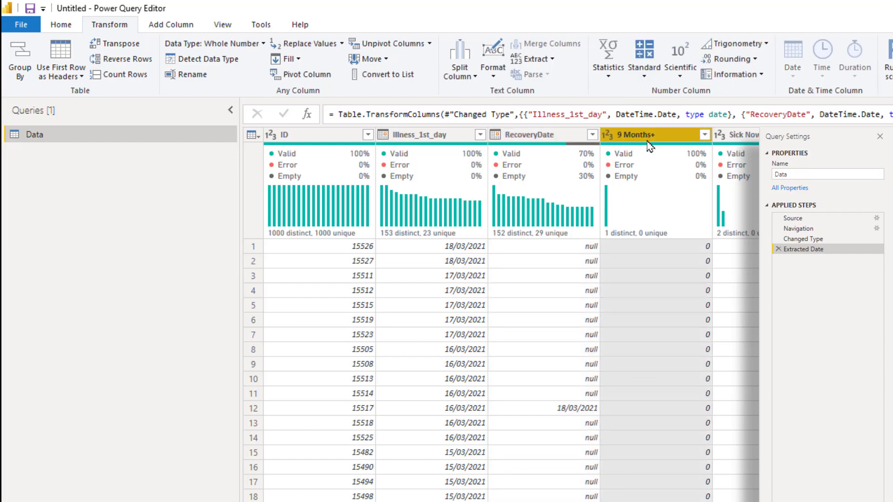
left_click(705, 135)
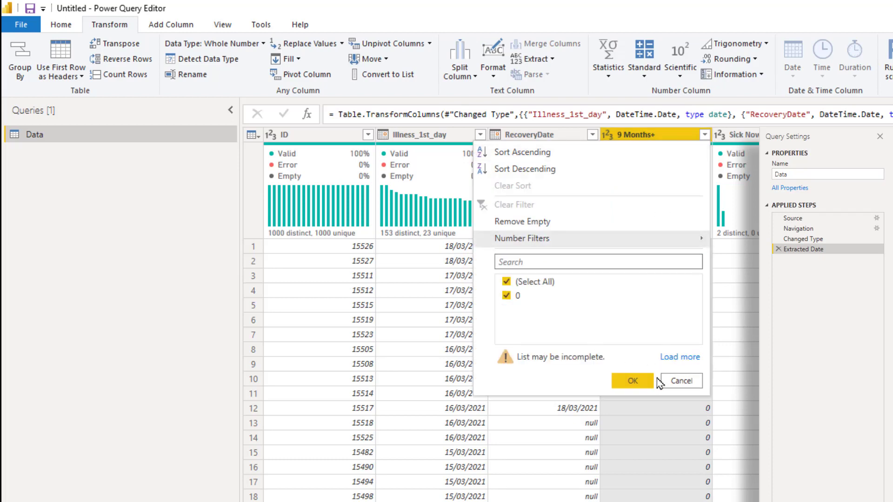
left_click(694, 385)
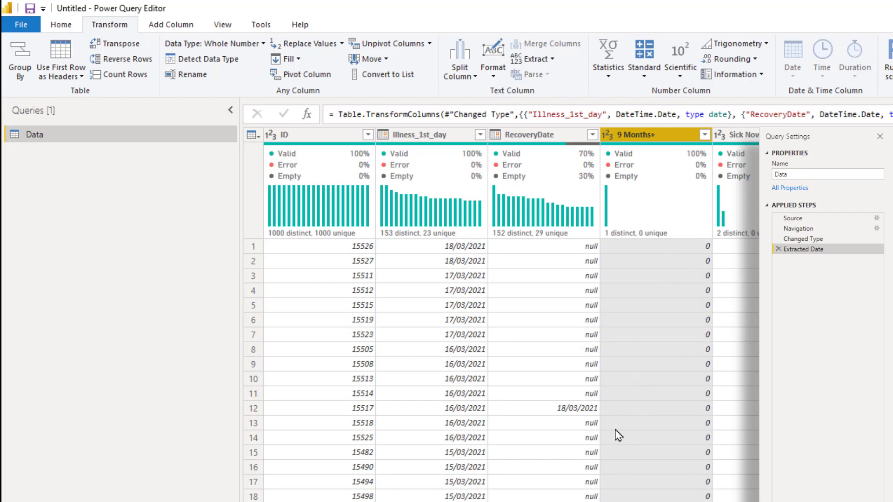
left_click(535, 139)
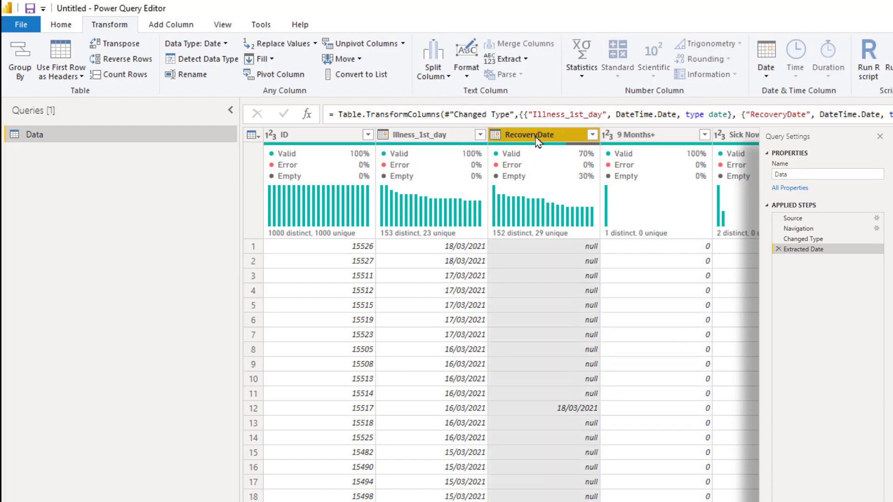
left_click(431, 135)
left_click(535, 136)
left_click(440, 136)
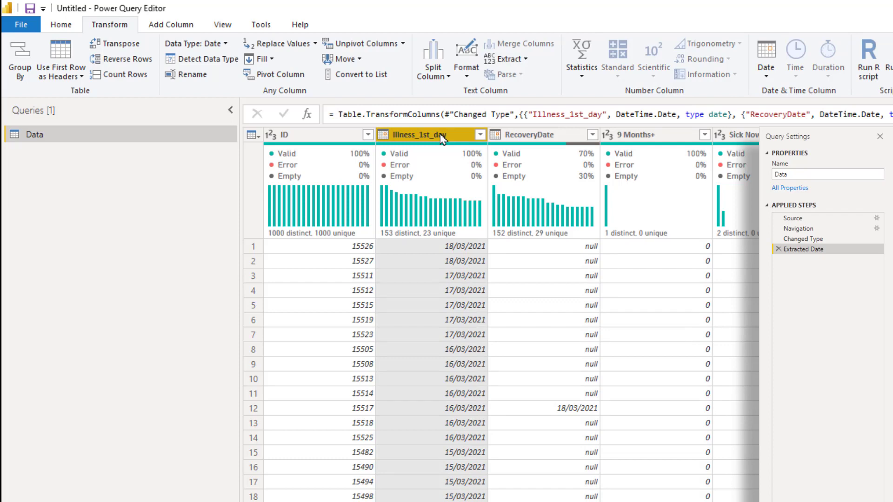
left_click(539, 140)
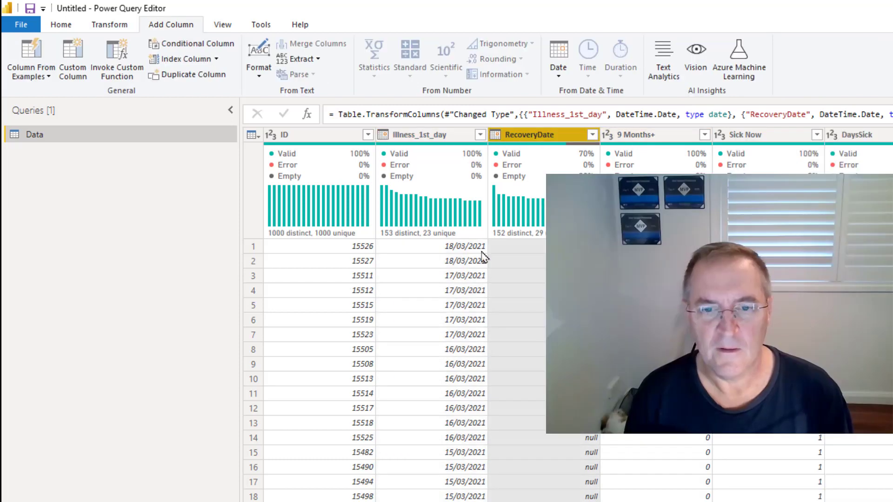
Close the query editor and apply the changes to load the Data query into the report.
left_click(21, 25)
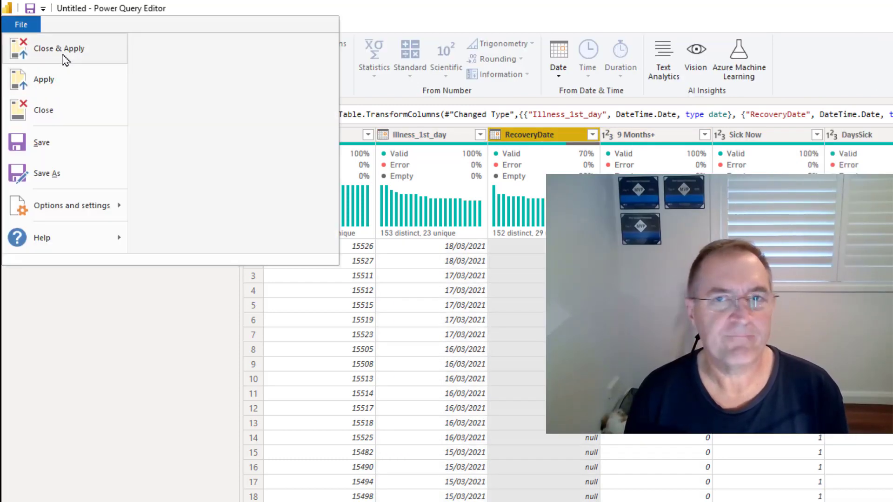
left_click(64, 59)
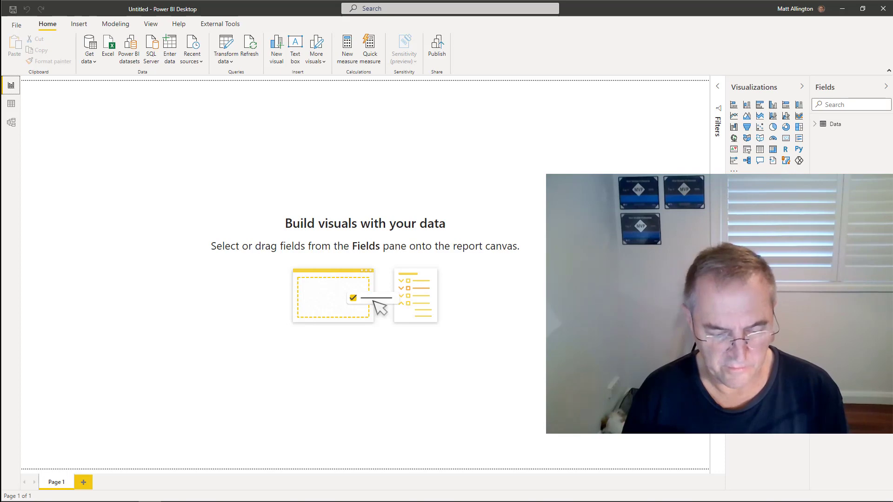
Switch to the browser, search the Excelerator BI site for "calendar table" and open the article "Build a Reusable Calendar Table with Power Query".
key("alt+Tab")
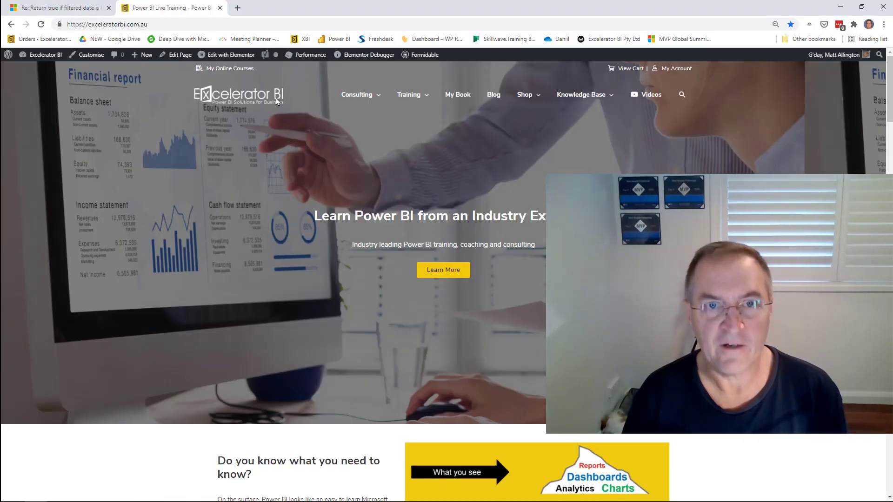
left_click(682, 95)
type("calendar t")
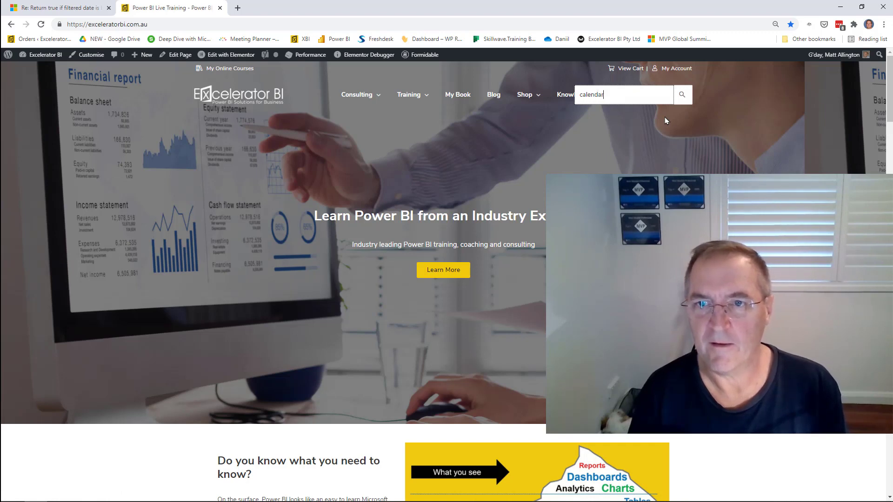
type("able")
key("Return")
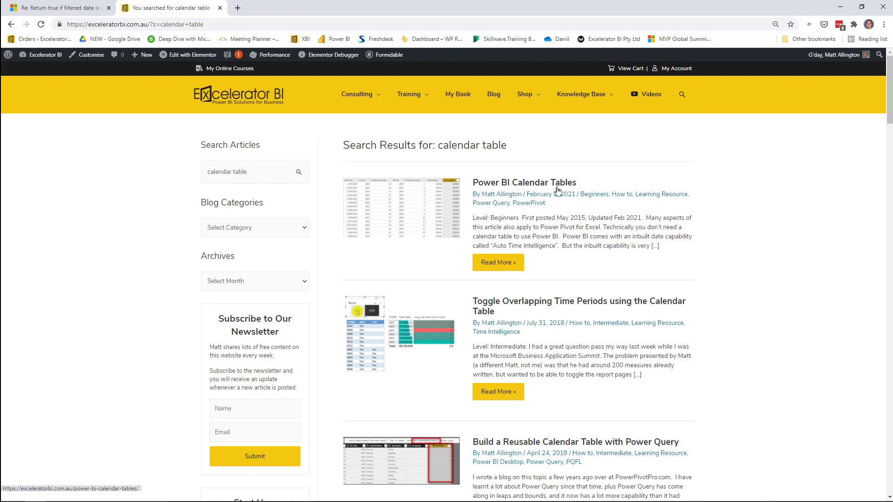
scroll(587, 345, "down", 2)
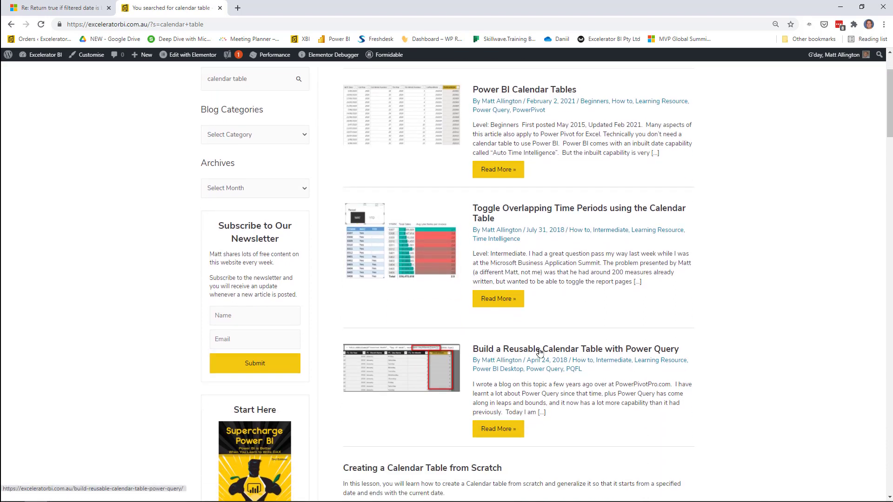
left_click(522, 350)
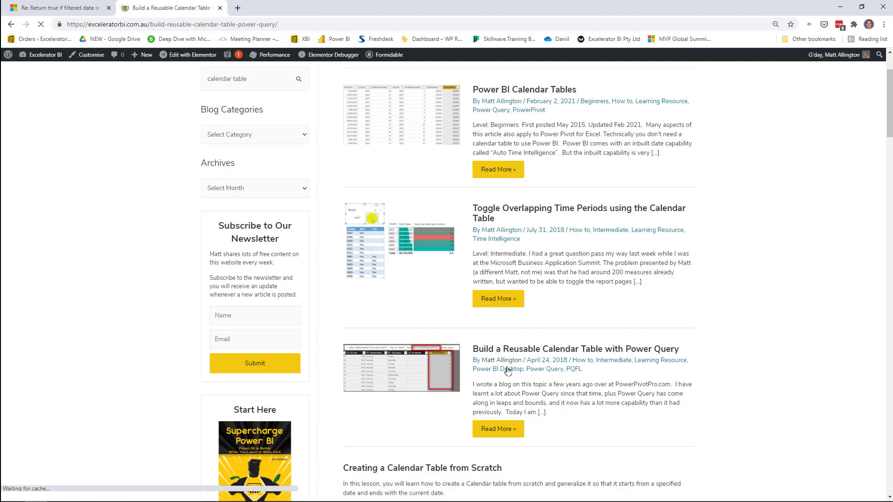
Skim the article down to the complete calendar query code under "Copy the Code for Reuse".
scroll(444, 309, "down", 4)
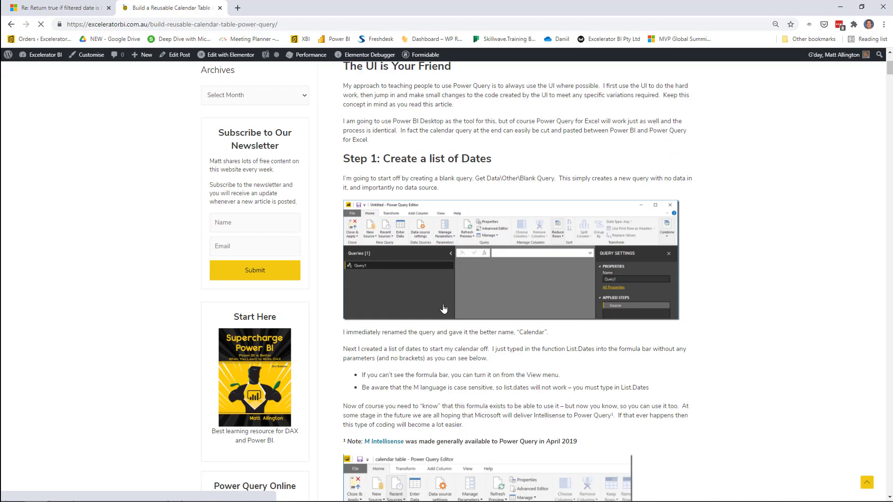
scroll(444, 309, "down", 20)
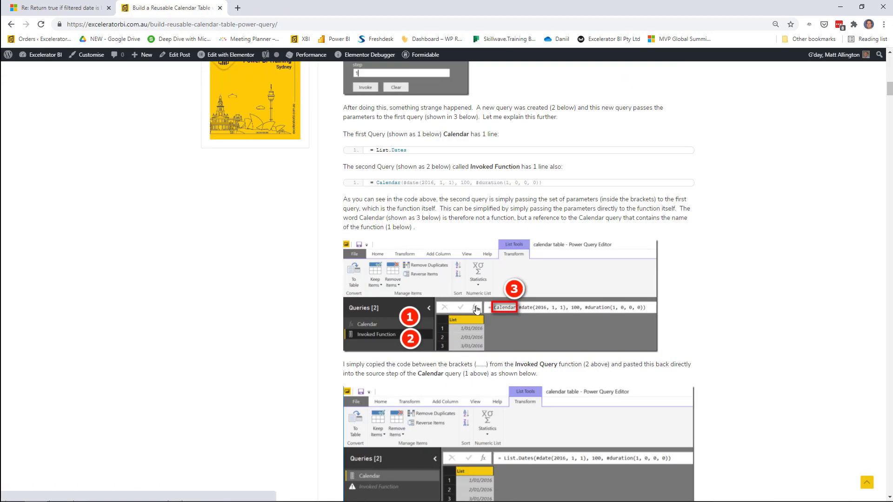
scroll(448, 309, "down", 20)
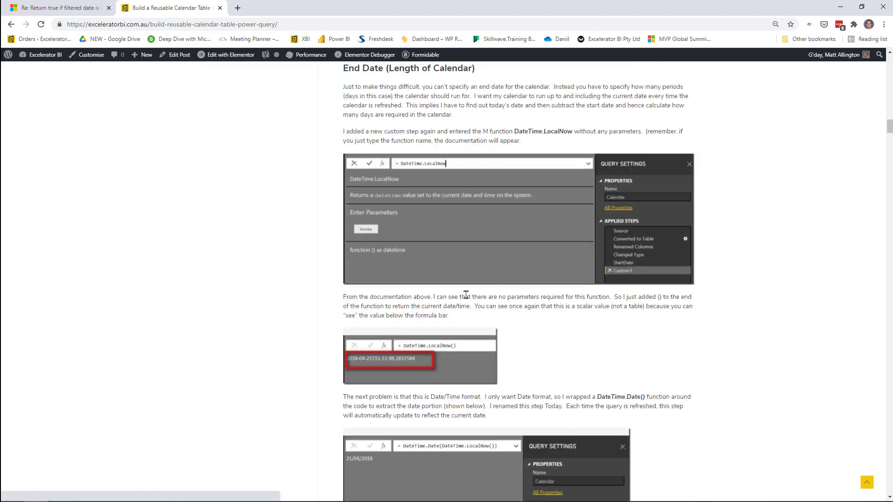
scroll(448, 310, "down", 20)
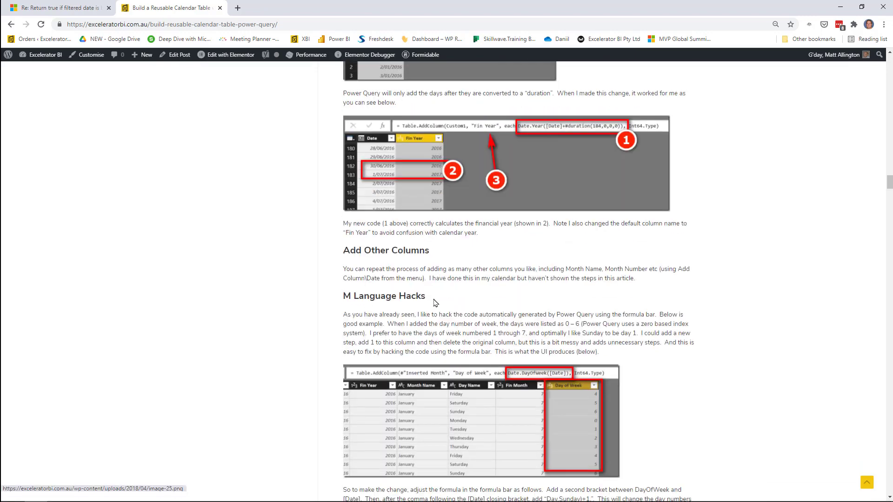
scroll(435, 303, "down", 15)
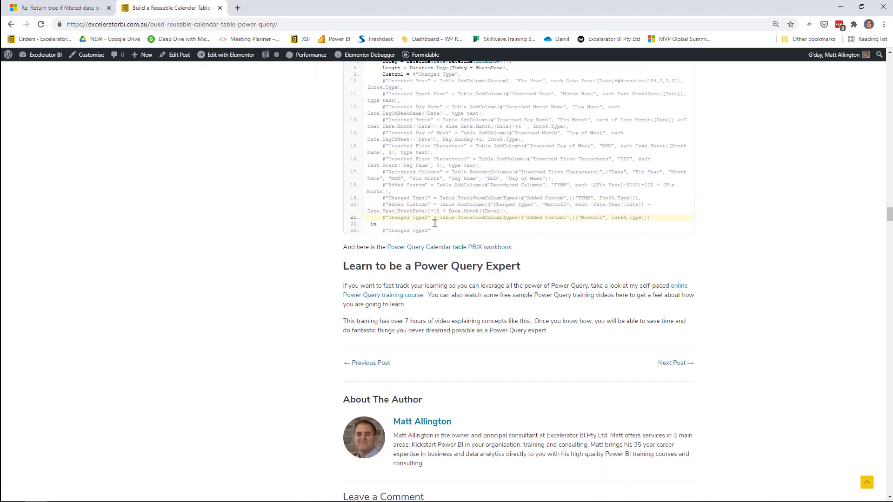
scroll(435, 210, "up", 3)
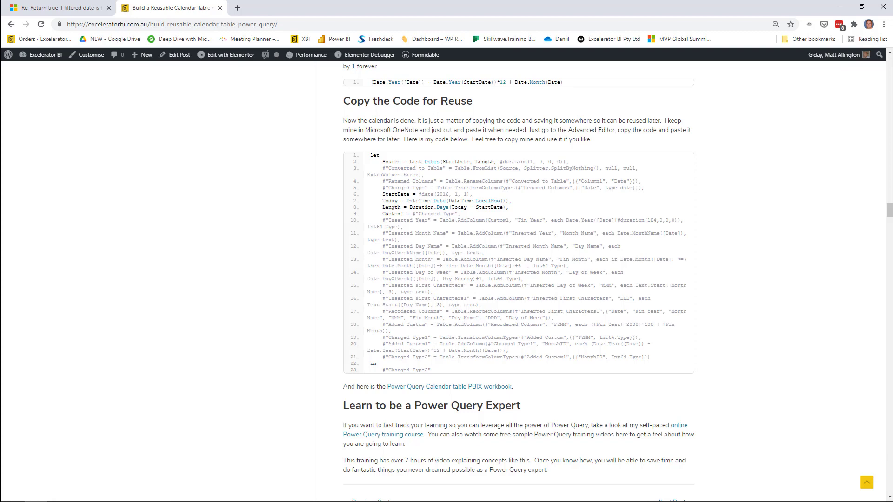
Copy the Calendar Table Query code from OneNote, then create a blank query in Power BI's Power Query Editor.
key("alt+Tab")
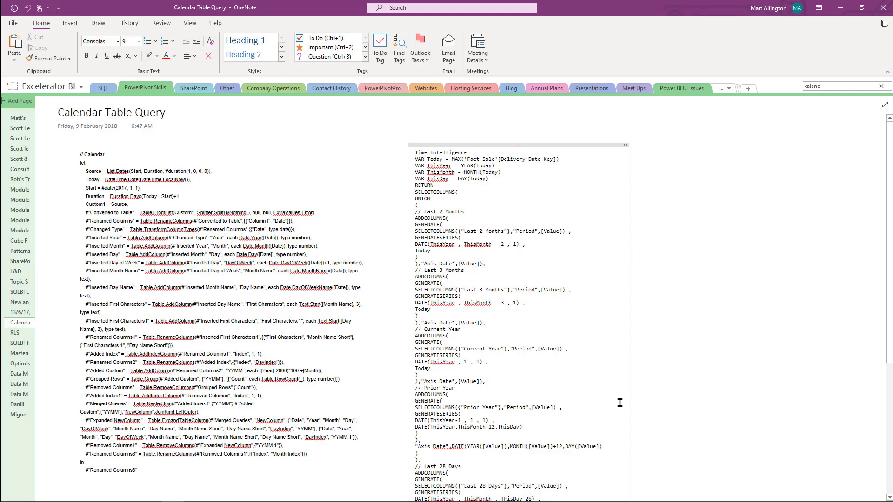
left_click(148, 145)
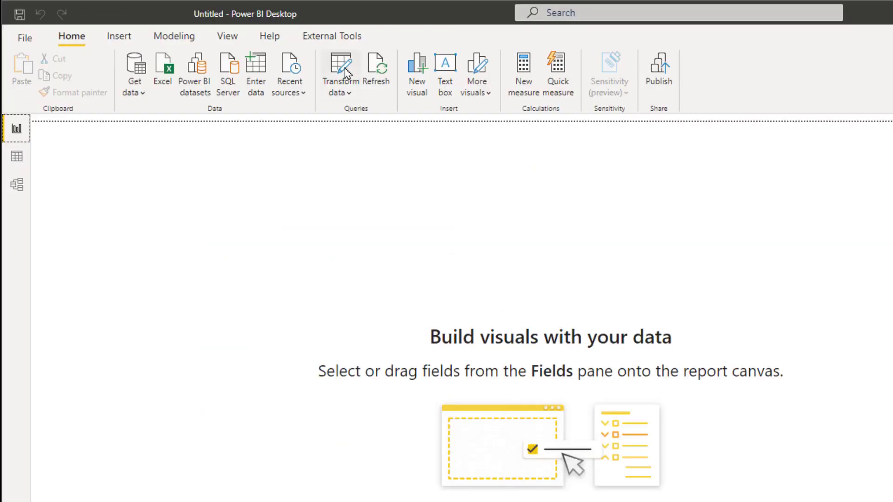
left_click(226, 45)
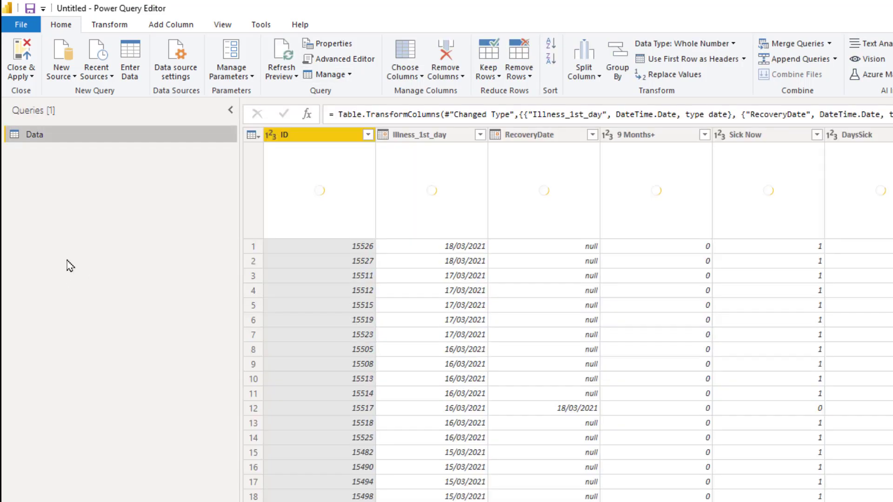
right_click(68, 261)
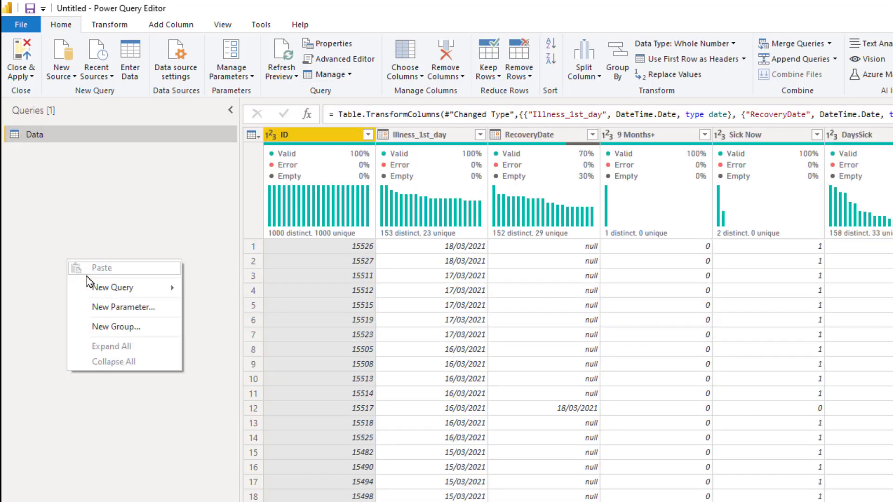
mouse_move(115, 293)
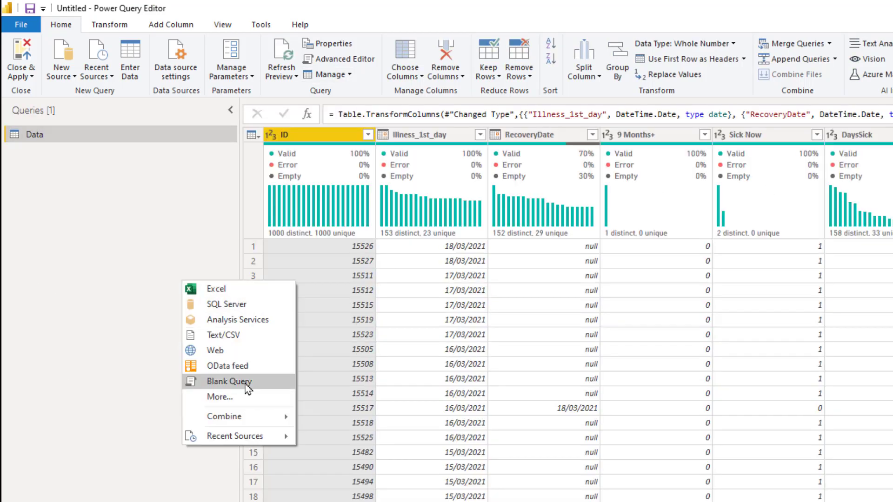
left_click(252, 378)
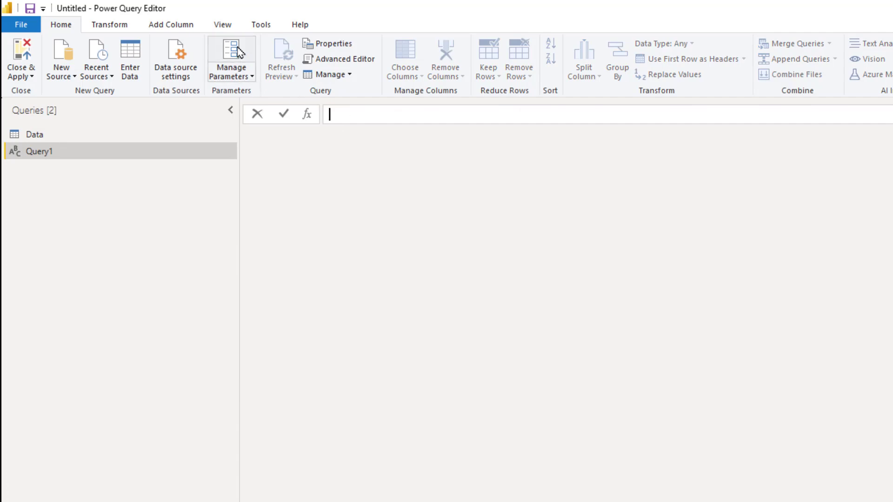
Replace the blank query's code in the Advanced Editor with the copied calendar table code and apply it.
left_click(351, 59)
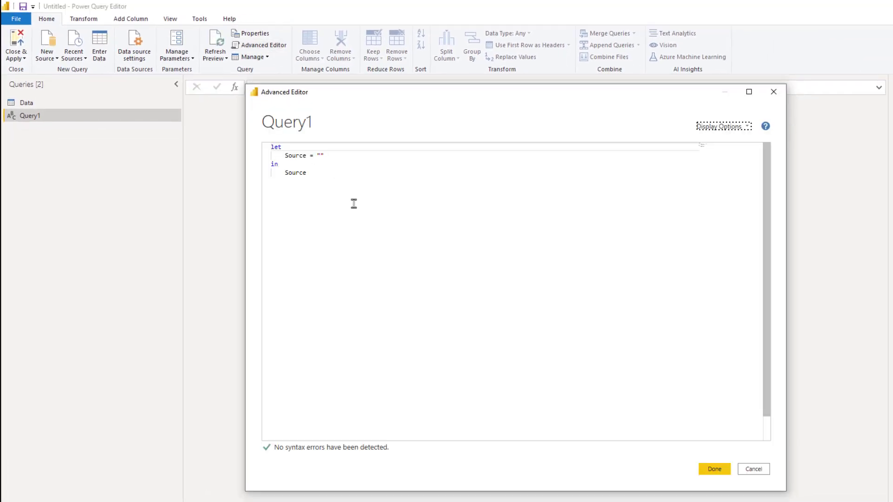
key("ctrl+v")
left_click(714, 469)
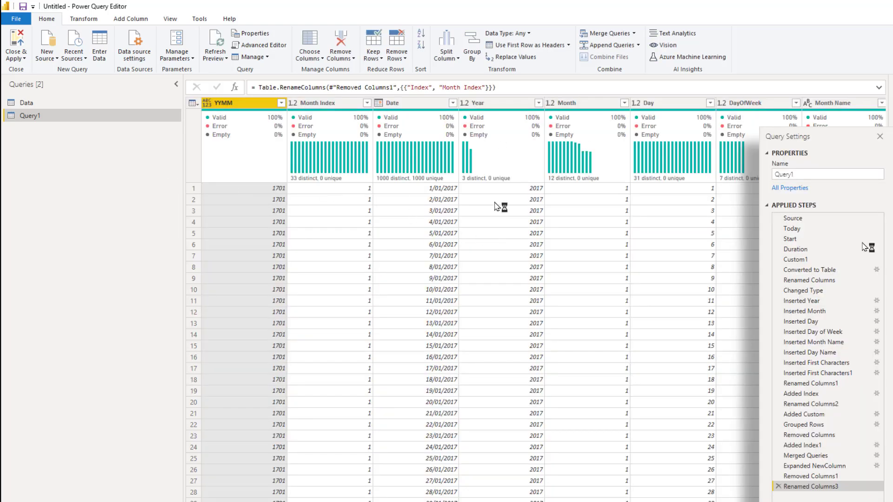
Review the calendar query's Start date and the Duration formula that subtracts Start from Today.
left_click(795, 239)
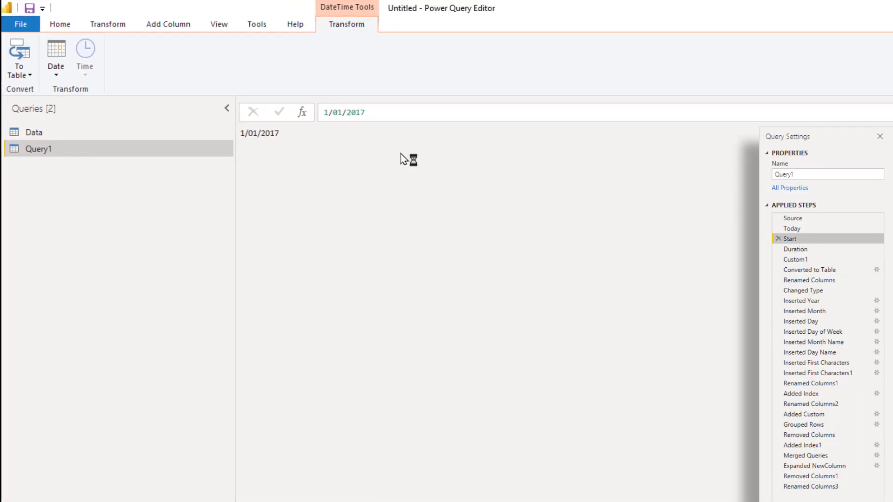
left_click_drag(373, 112, 304, 117)
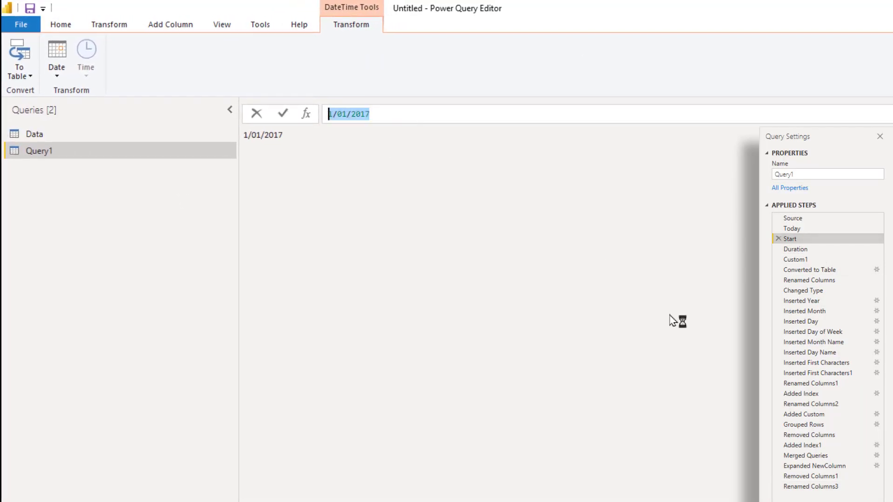
left_click(809, 251)
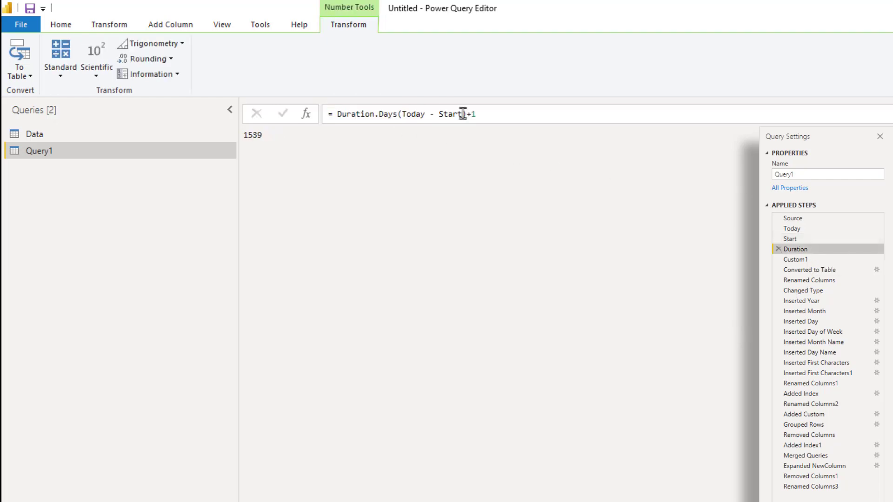
double_click(410, 114)
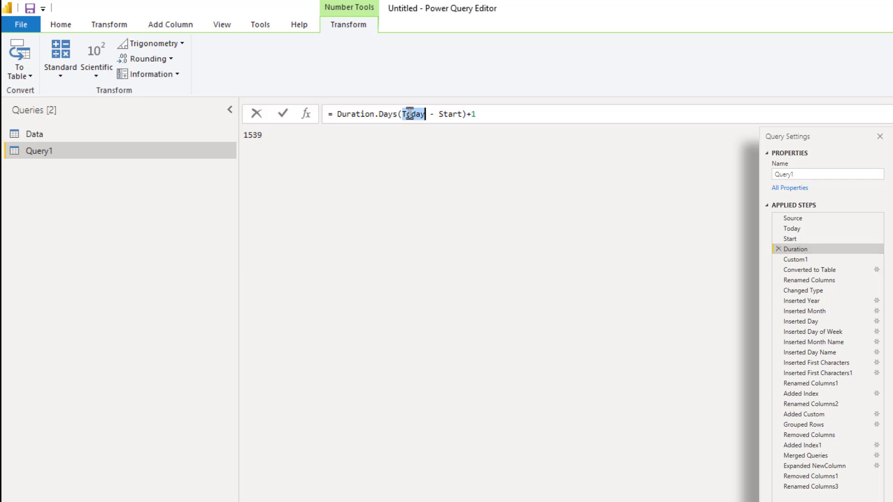
Sort the Data query ascending by Illness_1st_day to check the earliest date, and remove the sort step again.
left_click(46, 137)
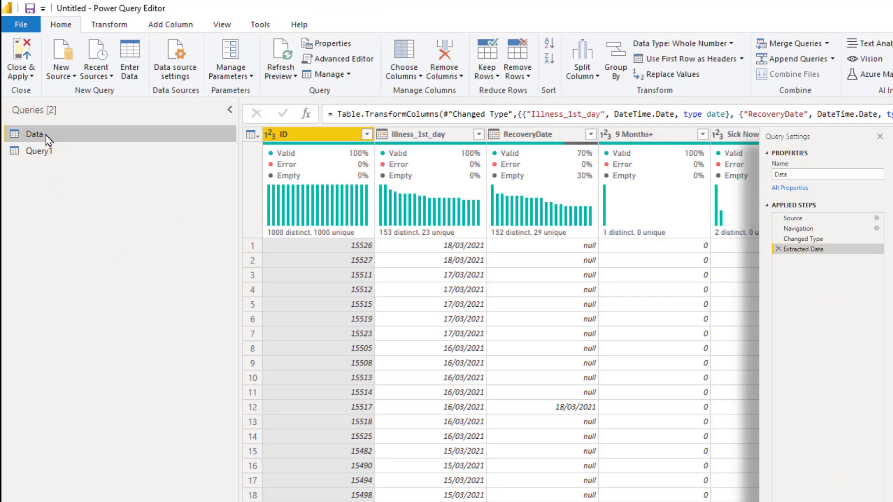
left_click(435, 140)
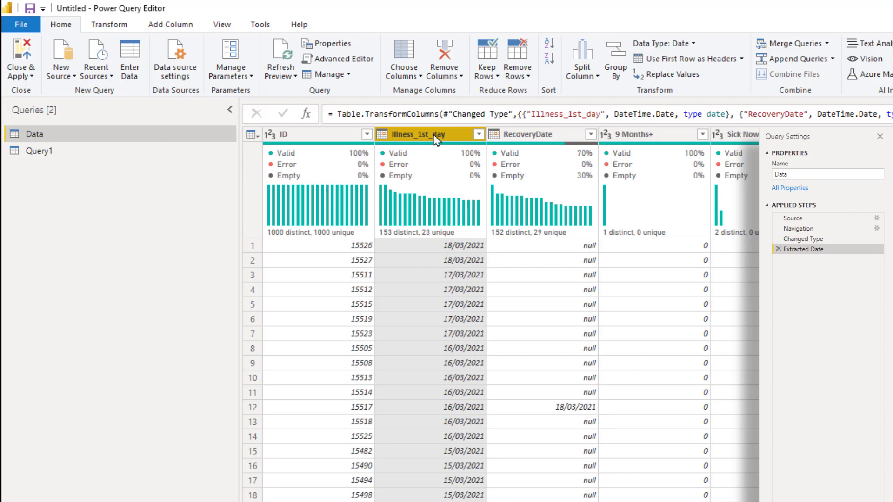
left_click(478, 134)
left_click(388, 154)
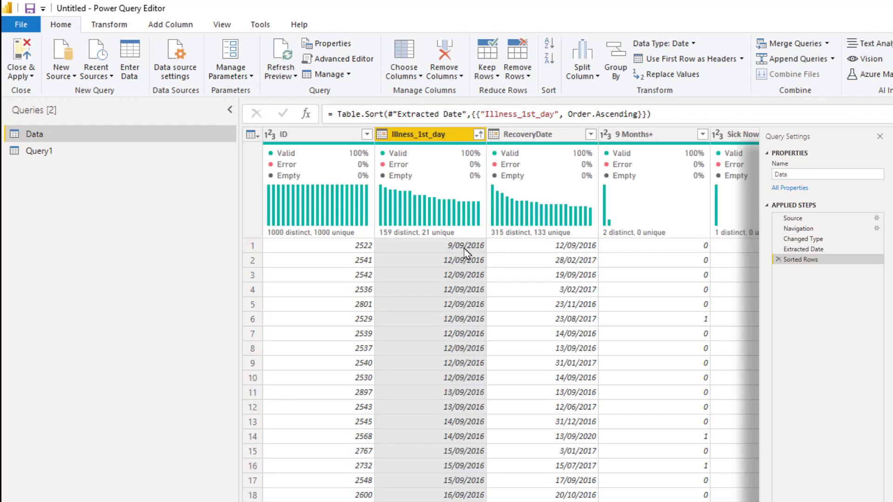
left_click(778, 260)
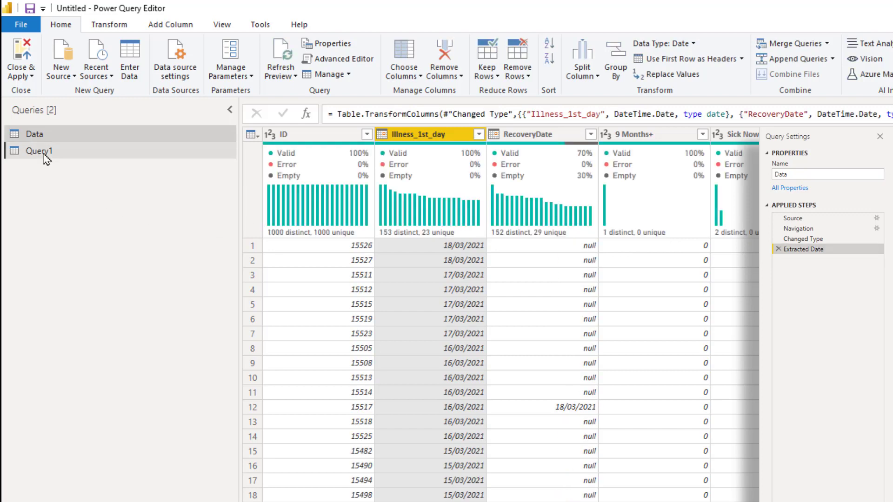
Set the Start step's date in the calendar query to 1/01/2016.
left_click(33, 152)
left_click(790, 239)
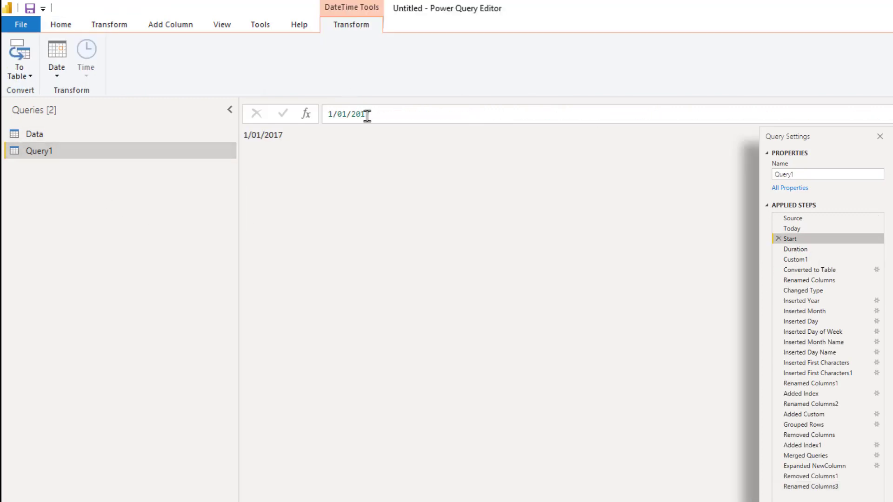
left_click(402, 113)
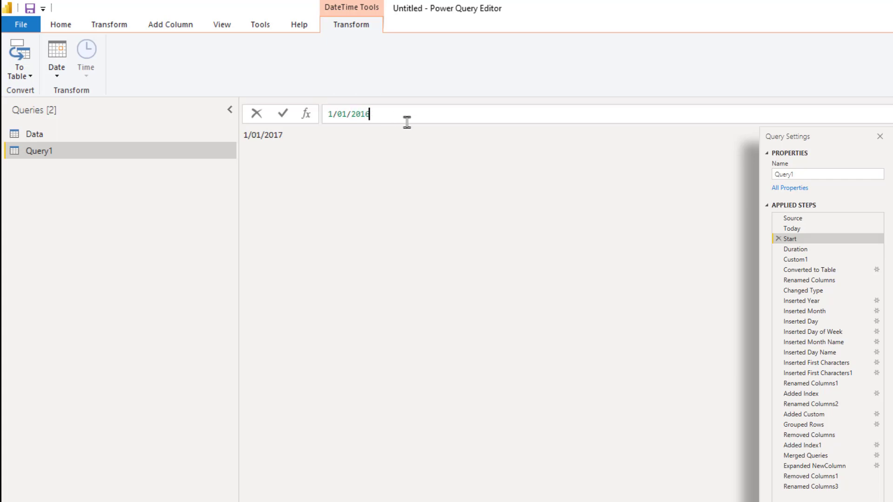
left_click(284, 114)
Check the calendar query's Today formula and the number of days returned by the Duration step.
left_click(793, 229)
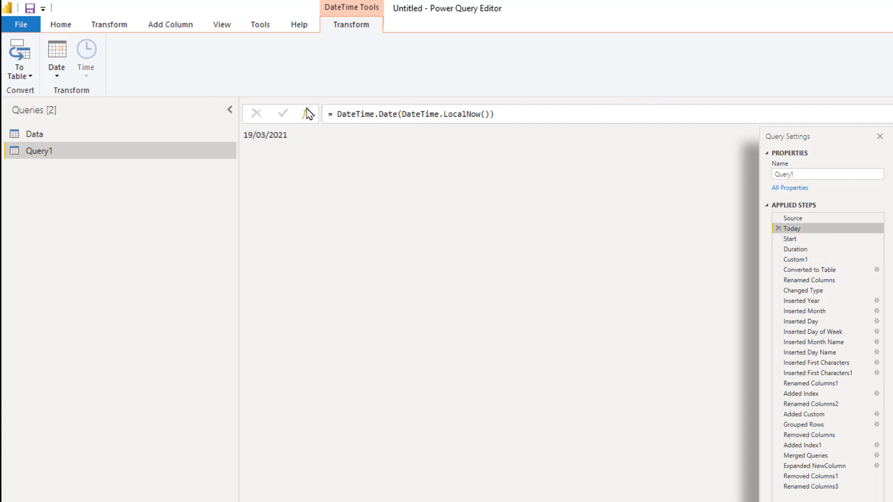
left_click(808, 252)
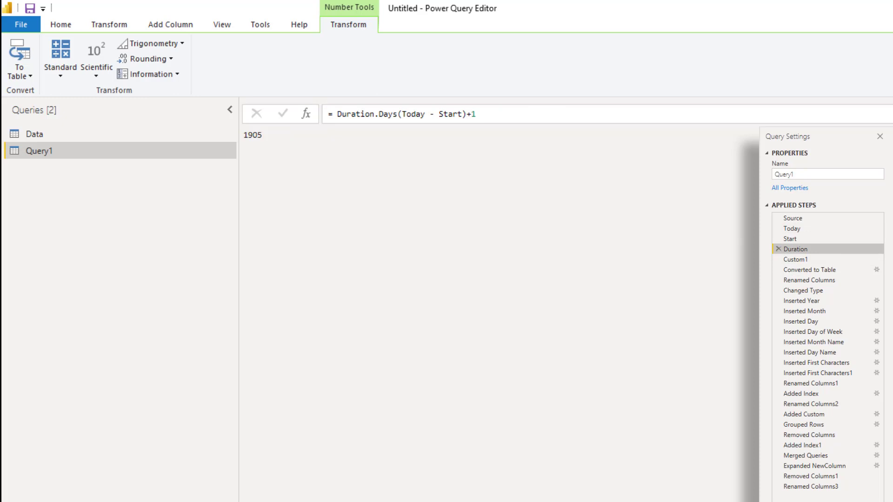
double_click(256, 135)
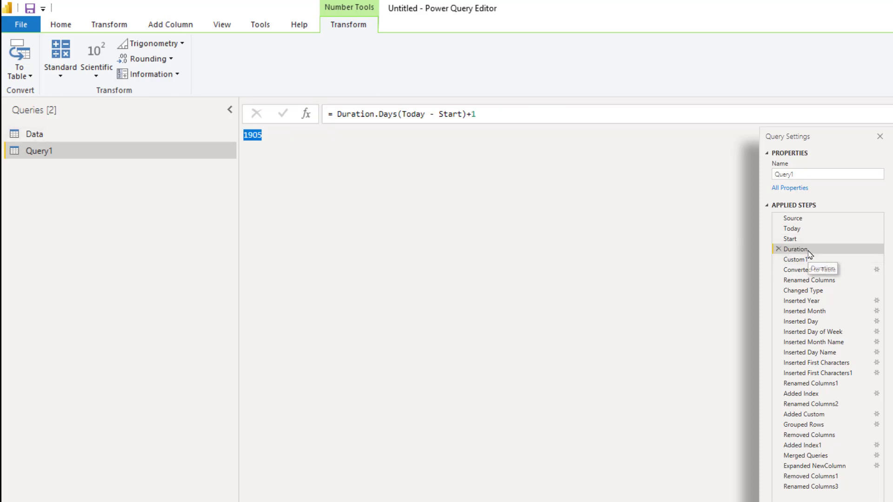
Open the formula of the calendar query's Today step for editing at its beginning.
left_click(792, 228)
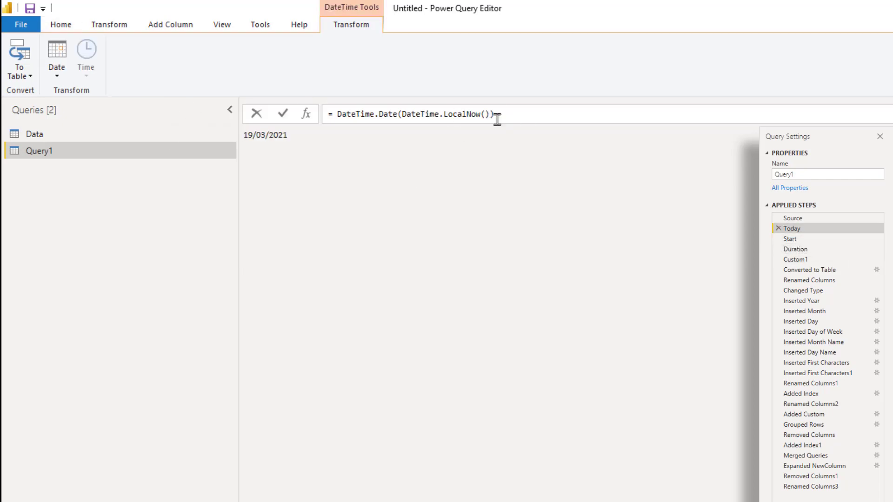
left_click(335, 114)
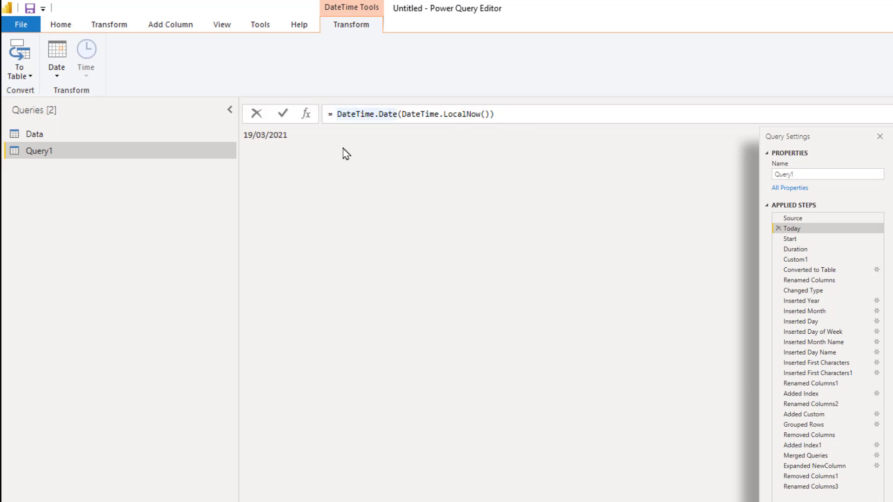
Try to prefix the Today formula with an end-of-year date function, and remove the inserted text again.
type("DAte")
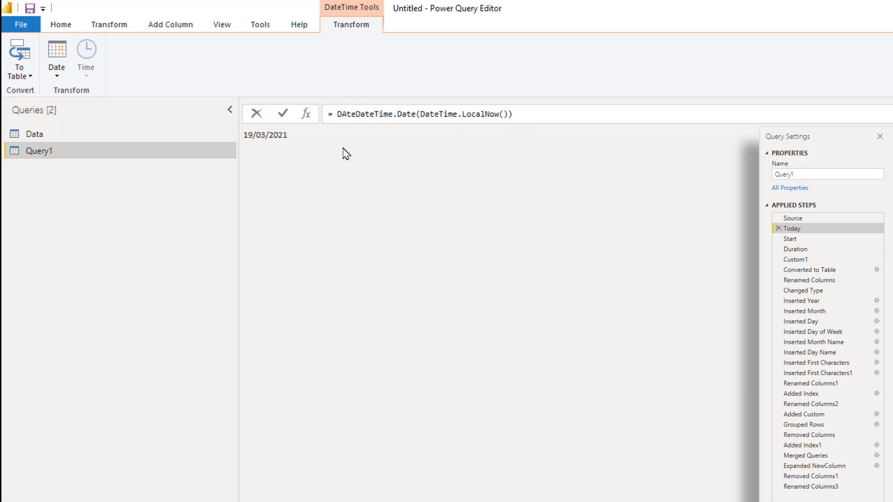
key("BackSpace")
key("BackSpace")
key("BackSpace")
key("BackSpace")
type("DAte.end")
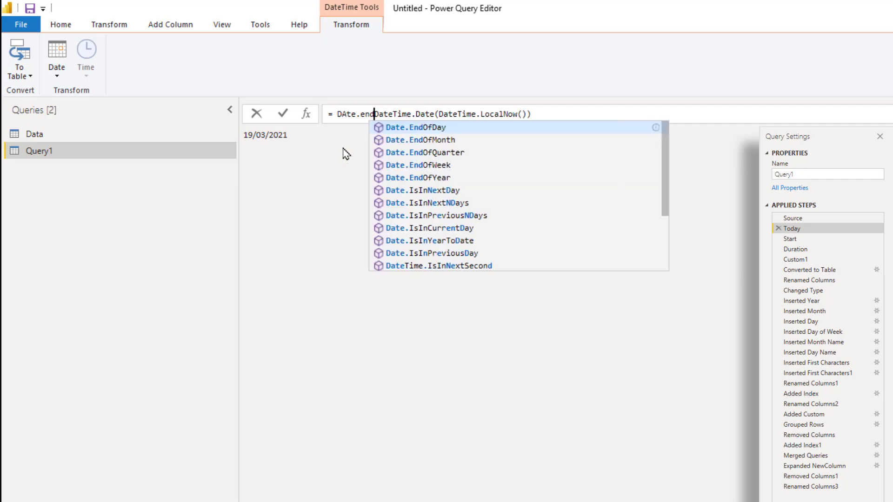
key("Down")
key("Down")
key("Down")
key("Down")
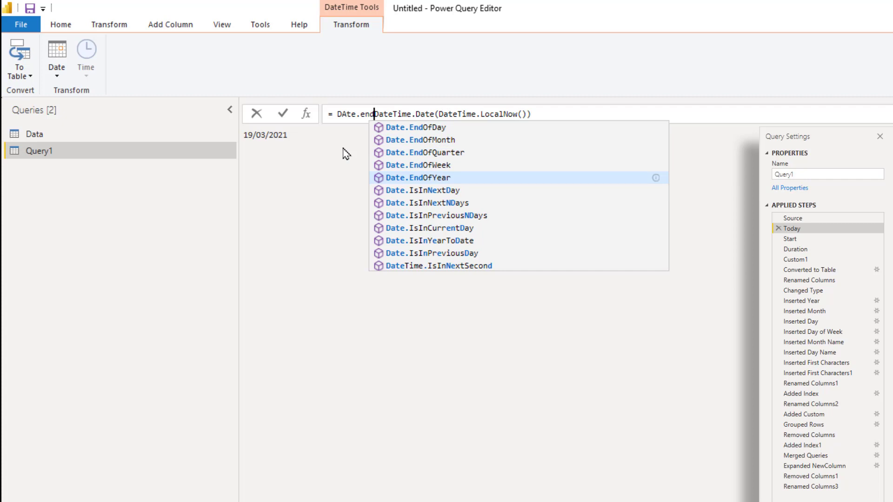
left_click(441, 4)
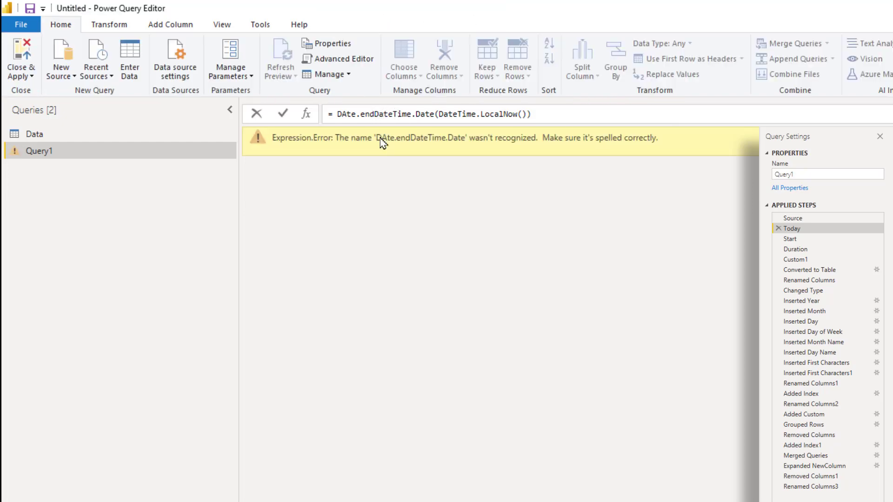
type("(")
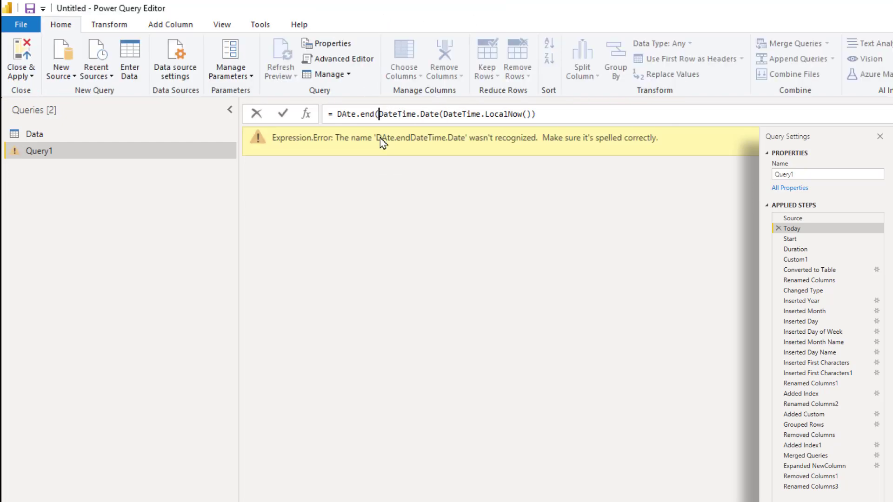
key("Right")
key("BackSpace")
key("BackSpace")
key("BackSpace")
key("BackSpace")
key("BackSpace")
key("BackSpace")
key("BackSpace")
key("BackSpace")
key("BackSpace")
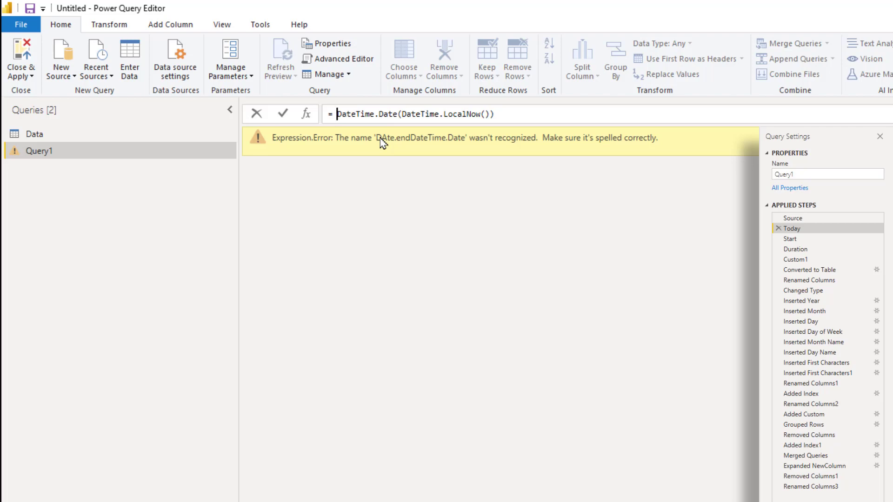
Wrap the Today formula in Date.EndOfYear with a closing parenthesis, and check the Duration step's result.
type("(")
type("date.endo")
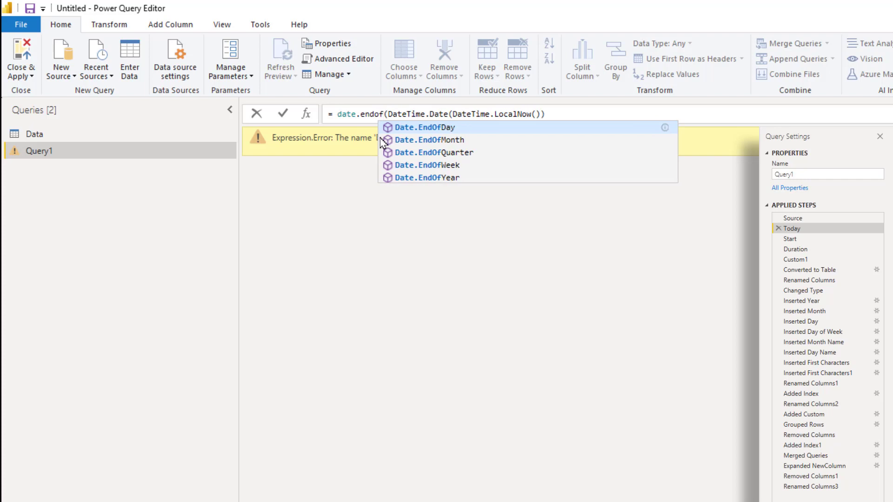
key("Down")
key("Down")
key("Down")
key("Down")
key("Tab")
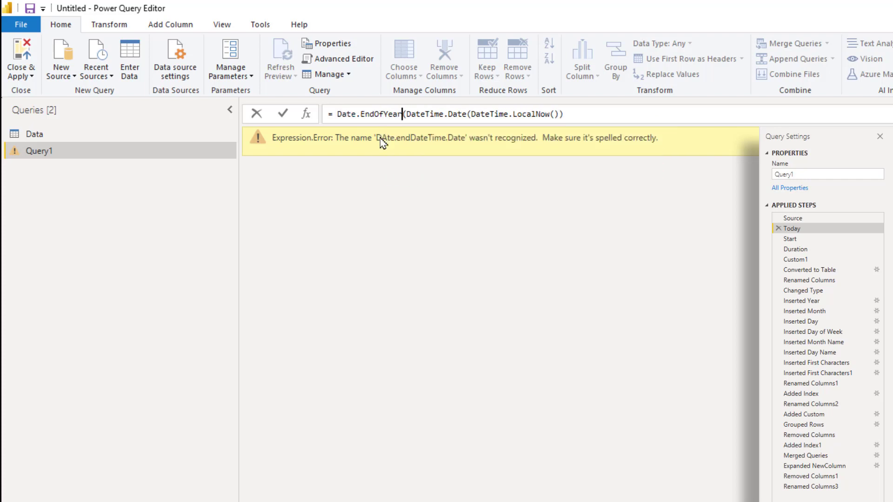
left_click(609, 116)
type(")")
key("Return")
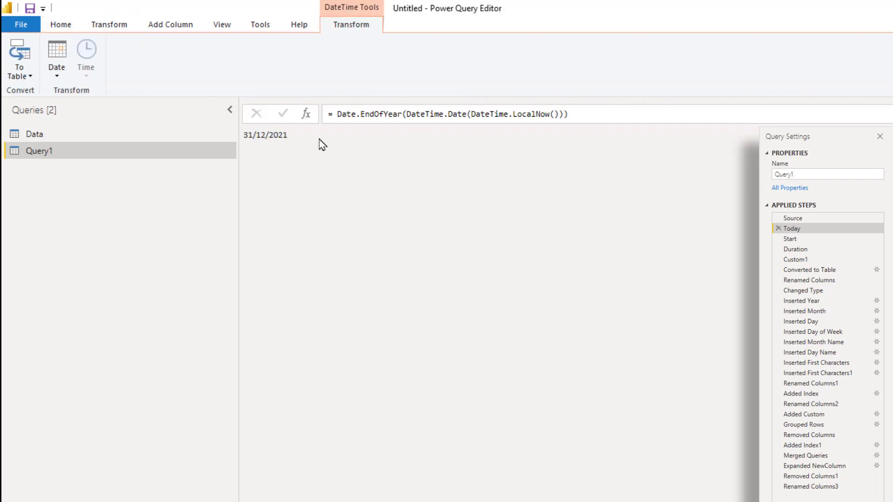
left_click(807, 251)
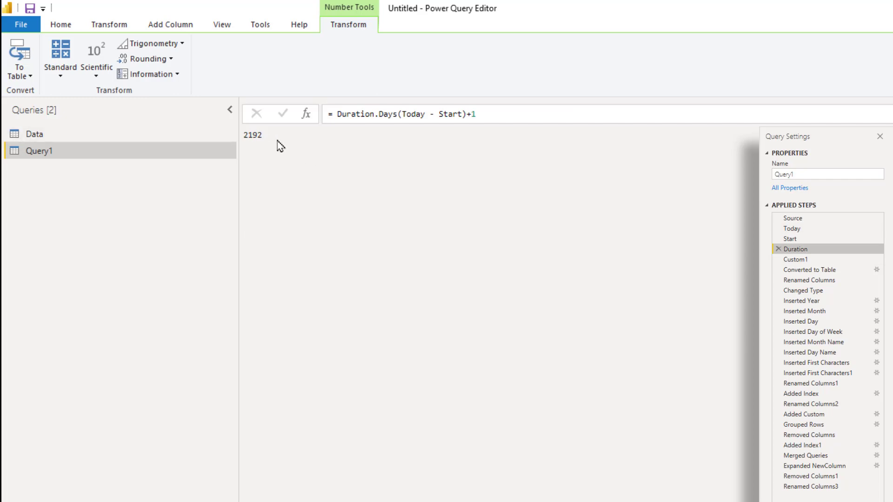
Rename the calendar query from Query1 to Calendar.
left_click(779, 173)
type("C")
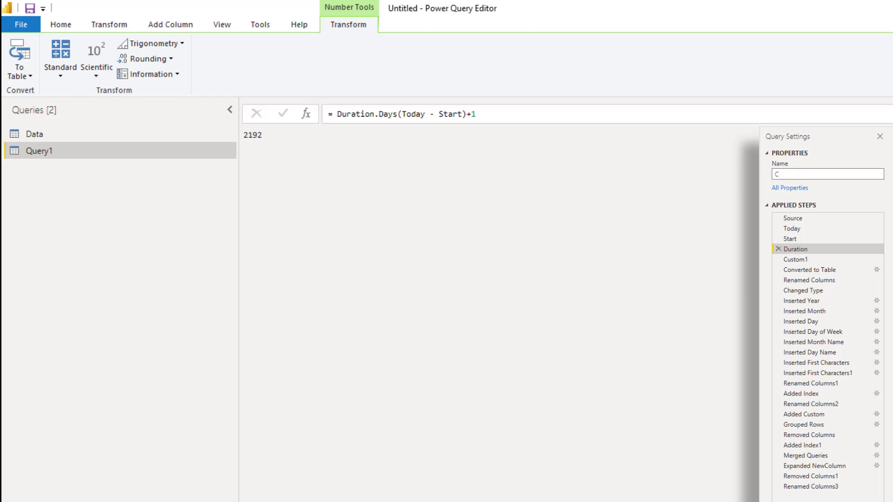
type("alendar")
key("Return")
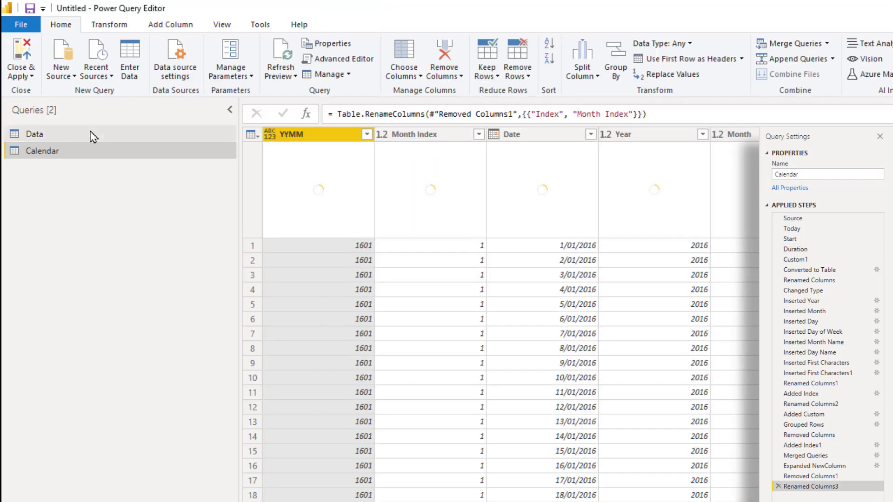
Look over the Data and Calendar queries, and close the Power Query Editor with the changes applied to the report.
left_click(54, 138)
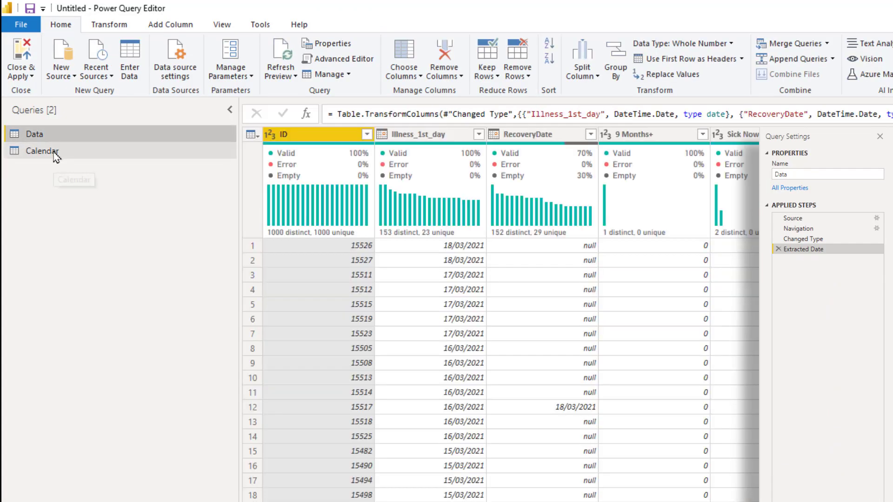
left_click(54, 152)
left_click(21, 76)
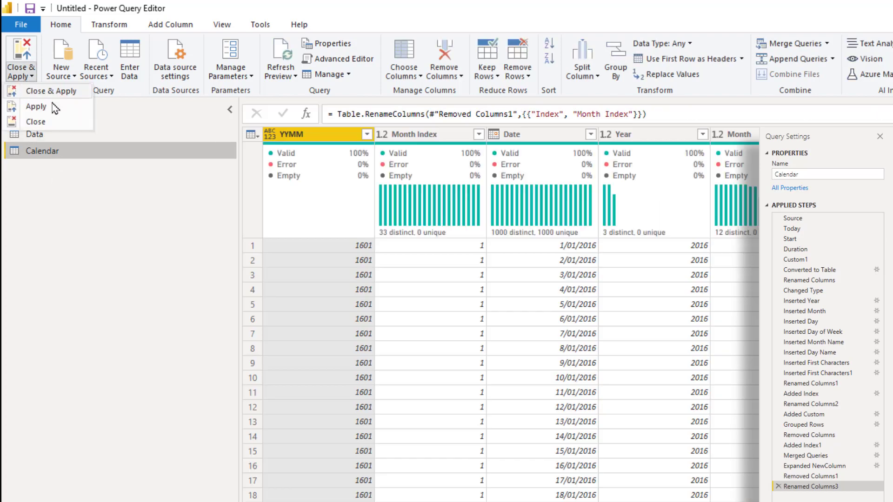
left_click(50, 93)
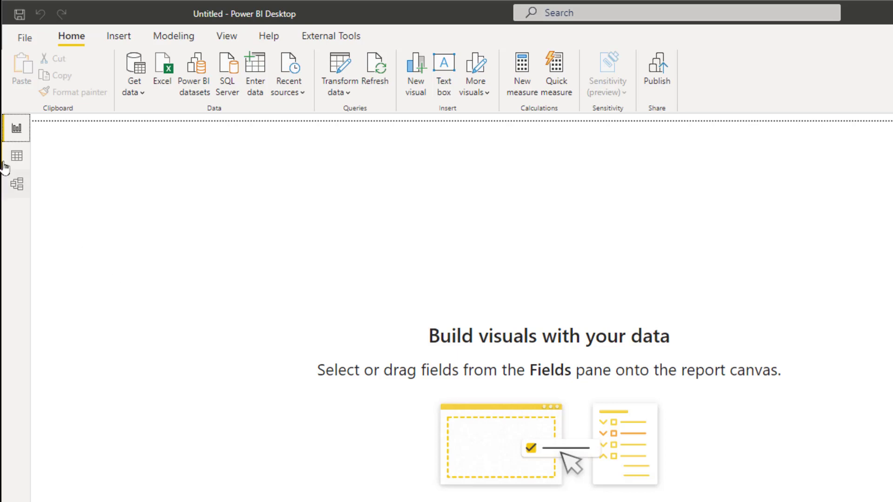
In the model view, rearrange the Data and Calendar tables and relate Data's Illness_1st_day to Calendar's Date.
left_click(18, 185)
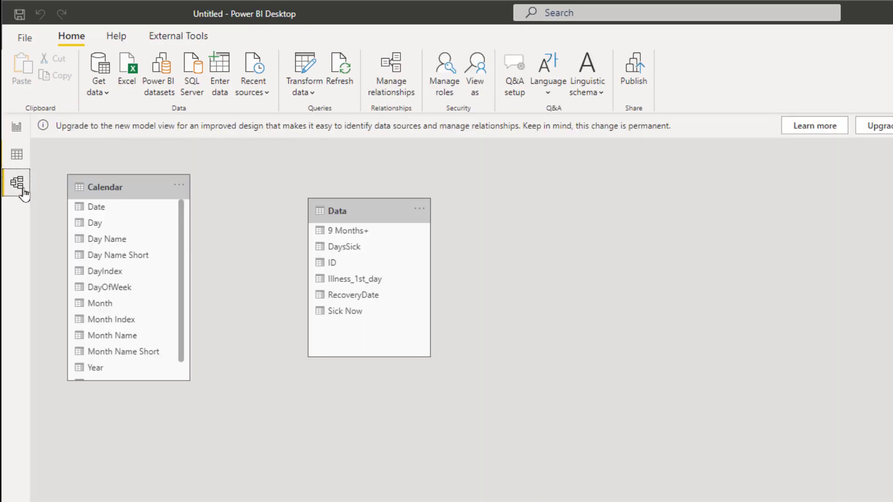
left_click_drag(365, 213, 397, 342)
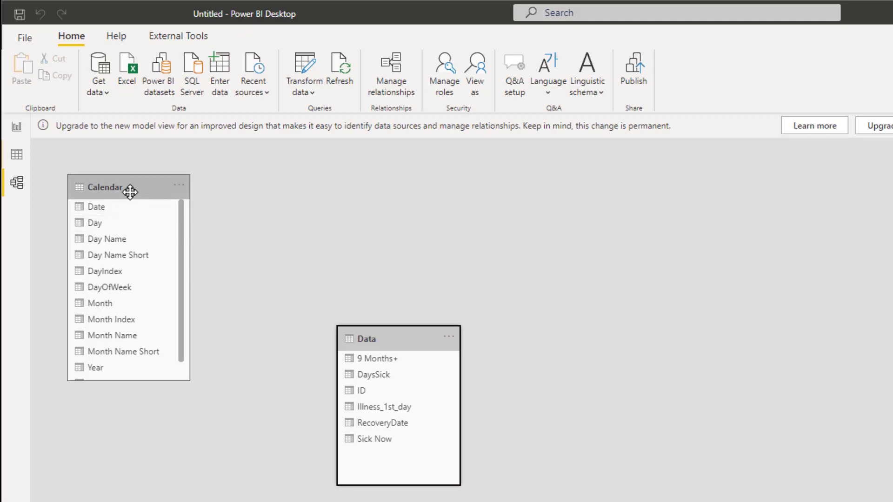
left_click_drag(131, 191, 210, 200)
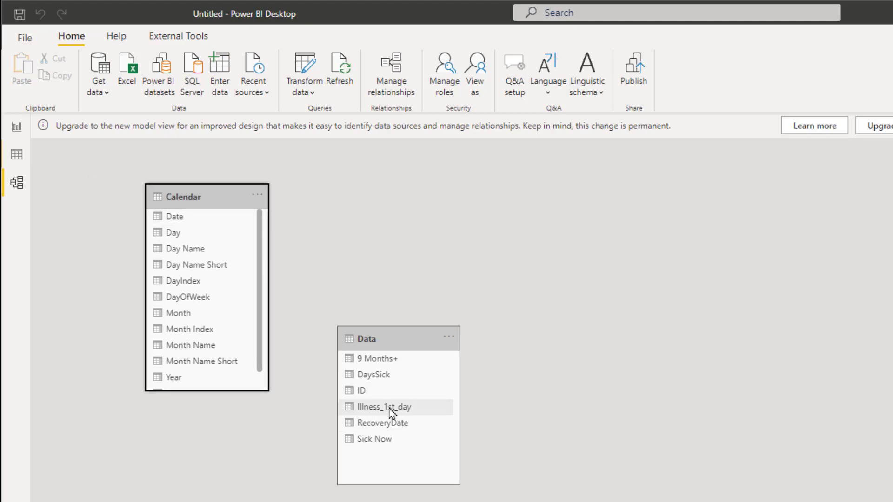
left_click(390, 408)
left_click_drag(392, 412, 197, 220)
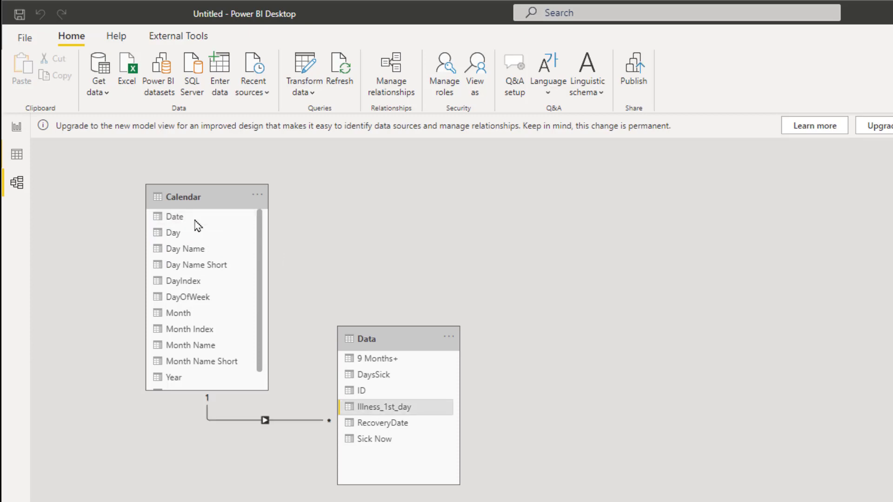
On the report page, create a clustered column chart of 9 Months+ by Calendar Year, and enlarge and reposition it.
left_click(14, 128)
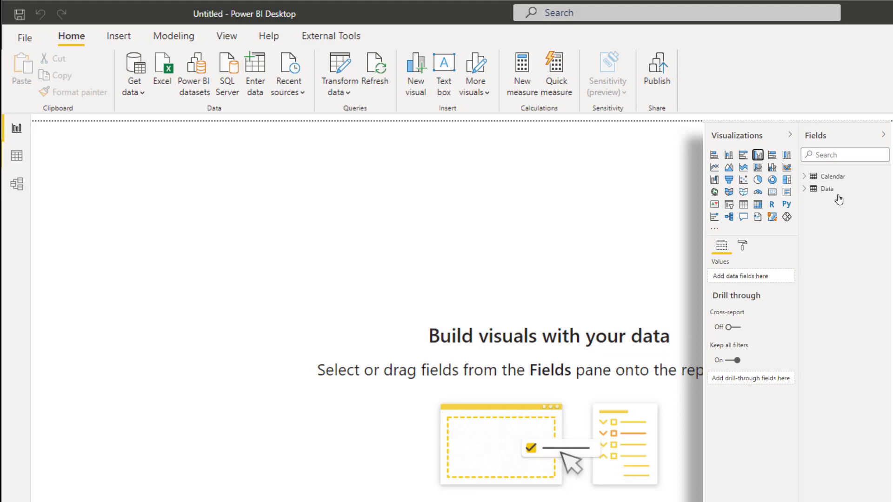
left_click(806, 189)
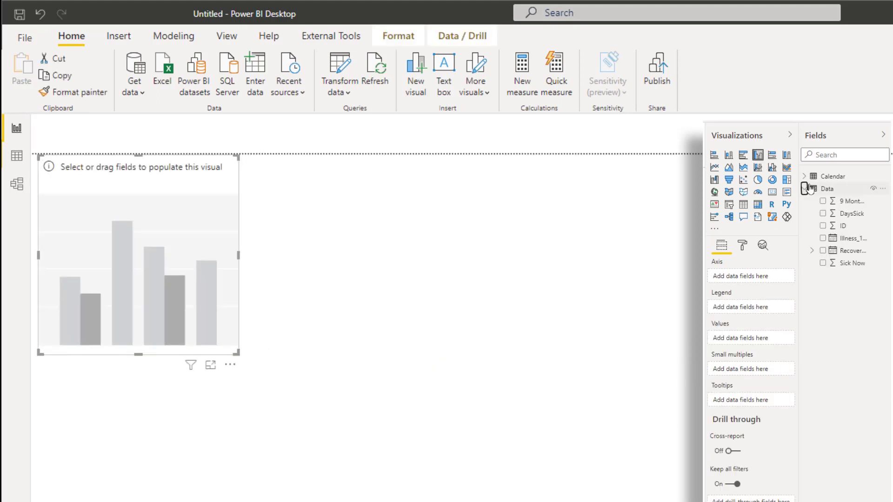
left_click(804, 176)
left_click_drag(847, 314, 739, 277)
left_click(805, 178)
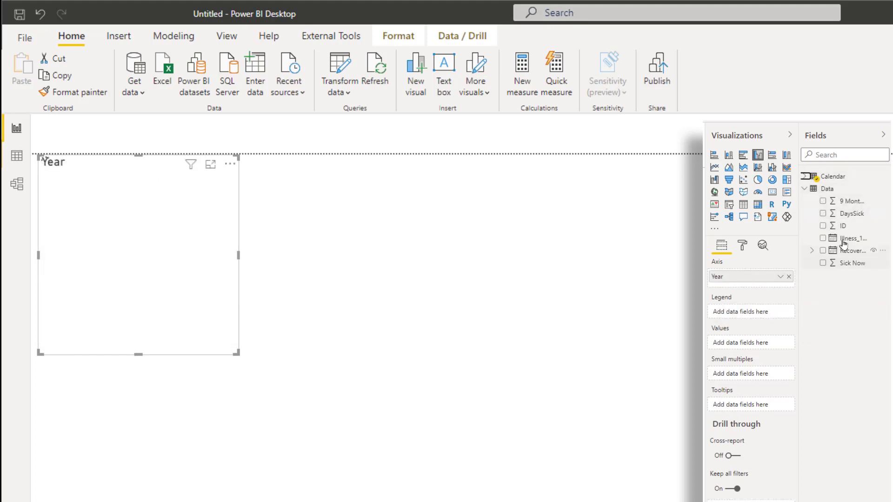
left_click_drag(858, 208, 165, 269)
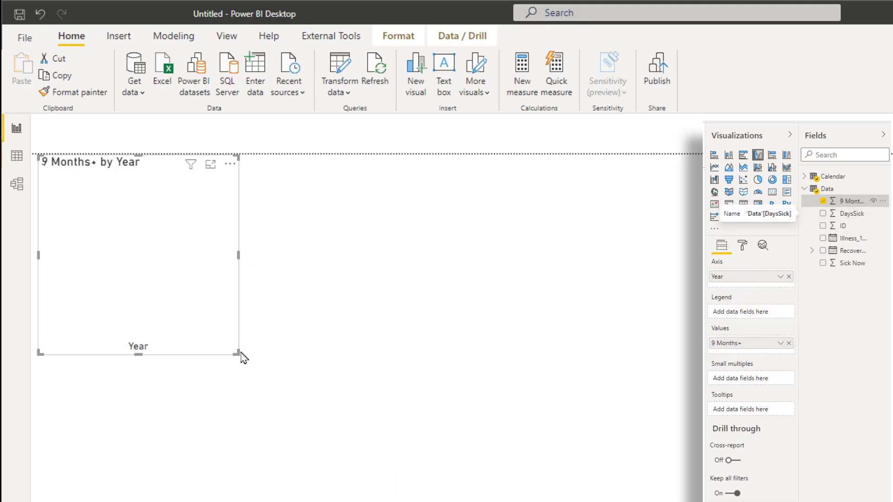
left_click_drag(239, 355, 510, 407)
left_click_drag(500, 214, 768, 267)
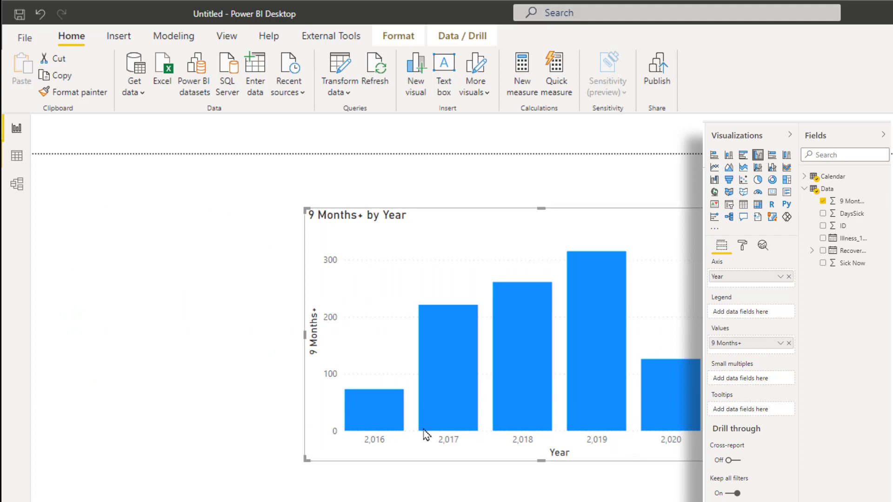
Examine the chart's year axis labels and the data type and summarization options of the Calendar table's Year column.
mouse_move(402, 432)
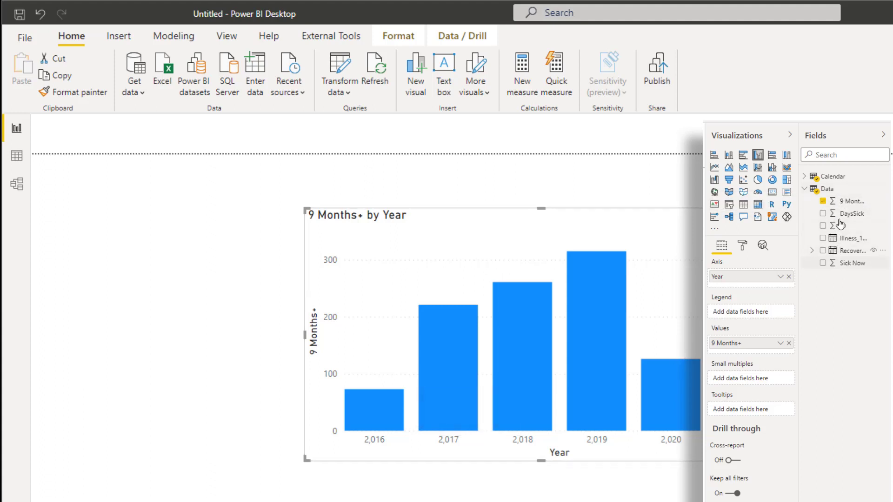
left_click(804, 176)
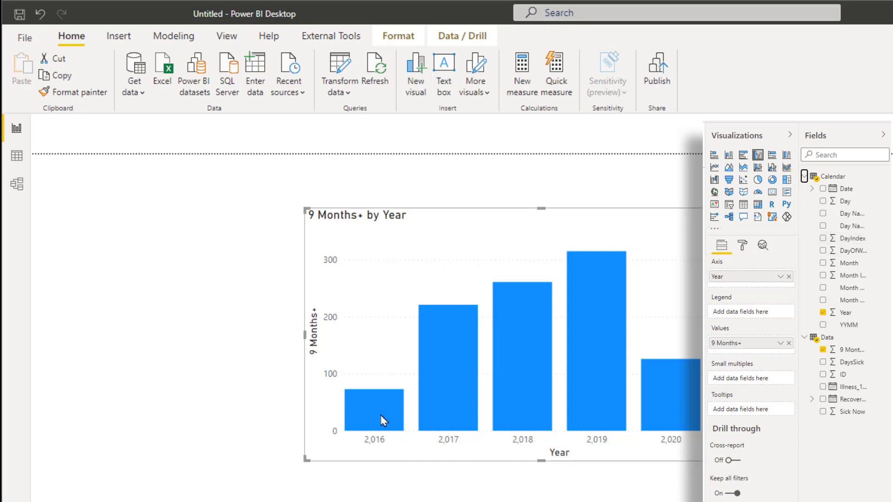
left_click_drag(353, 433, 392, 453)
key("Escape")
left_click(847, 315)
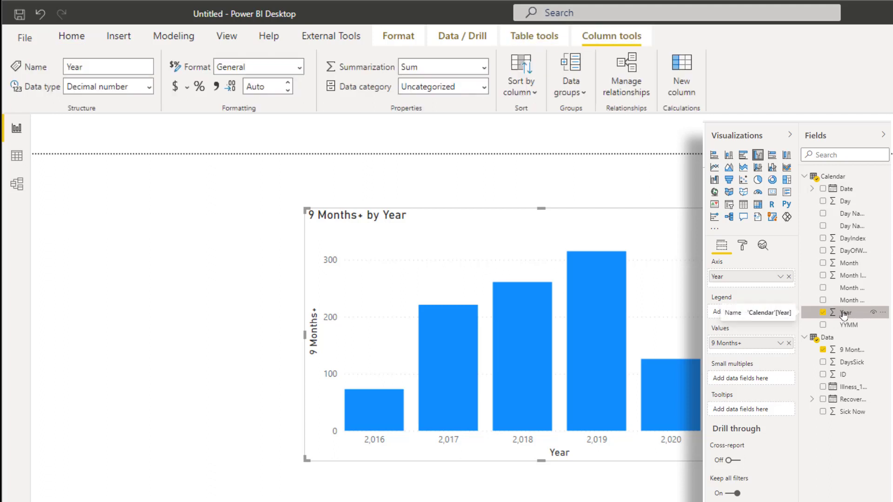
left_click(149, 88)
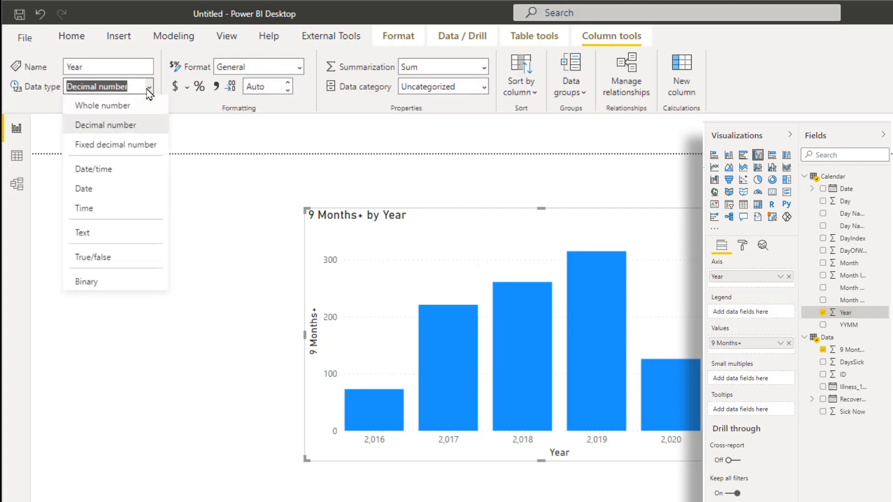
left_click(149, 89)
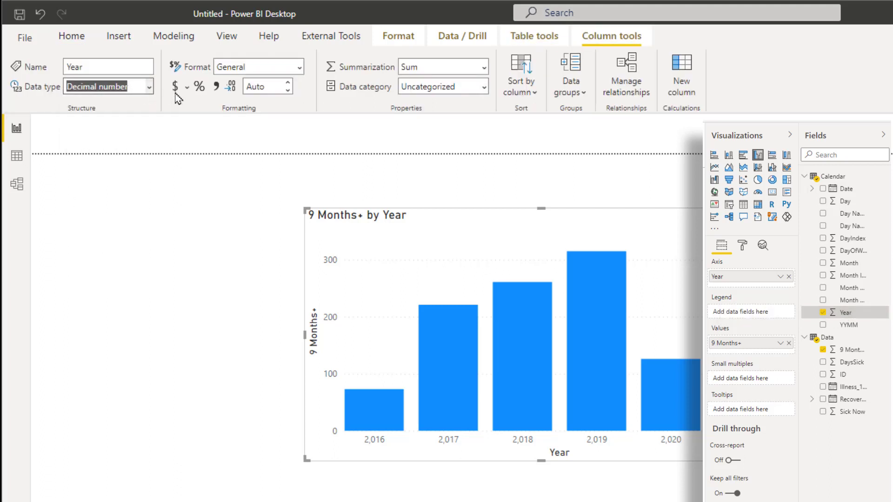
left_click(483, 69)
left_click(484, 70)
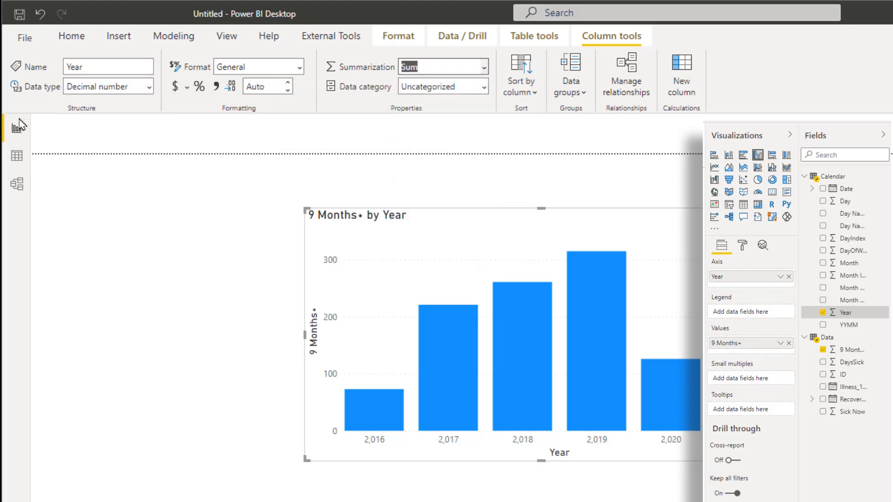
In the model view, select all columns of the Calendar table and set their summarization to None.
left_click(19, 190)
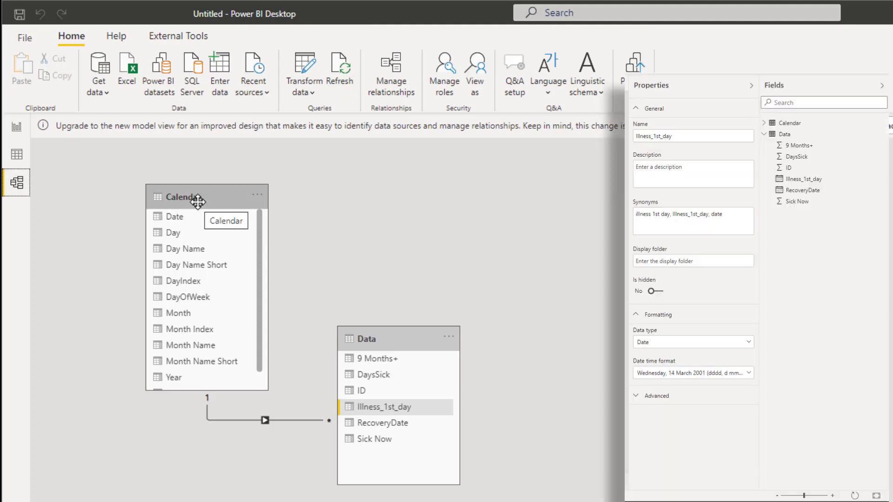
left_click(762, 123)
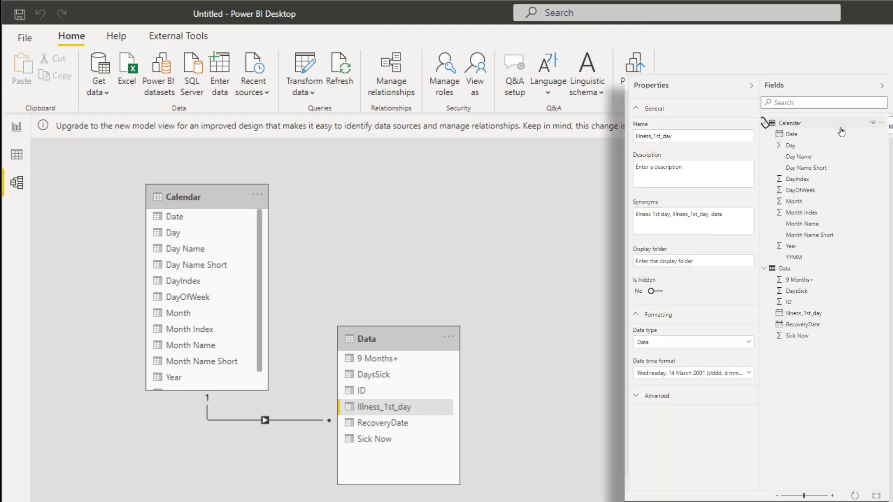
left_click(881, 127)
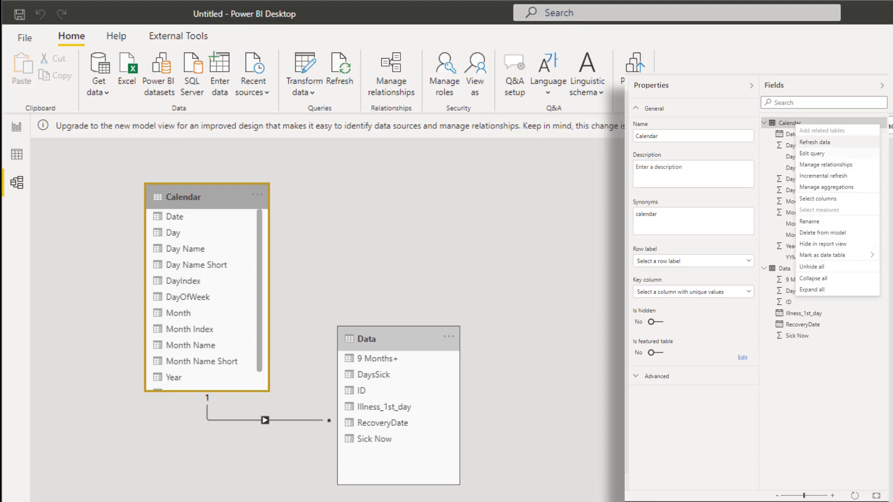
left_click(257, 195)
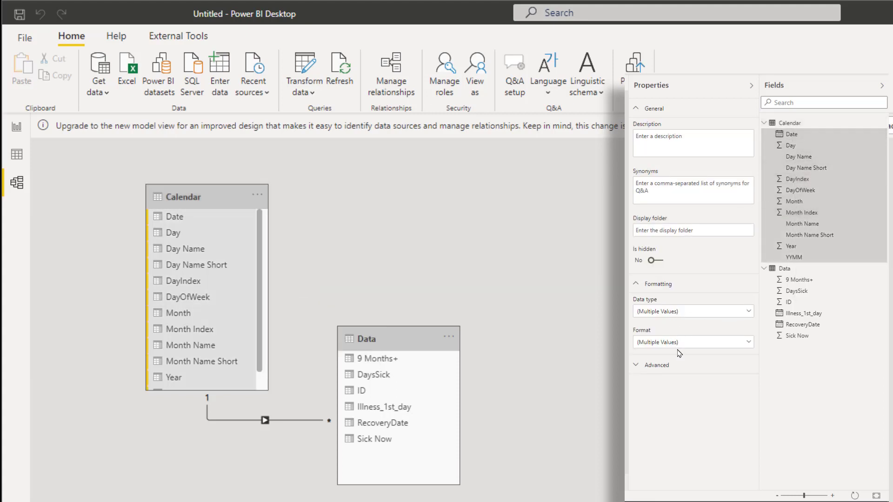
left_click(646, 368)
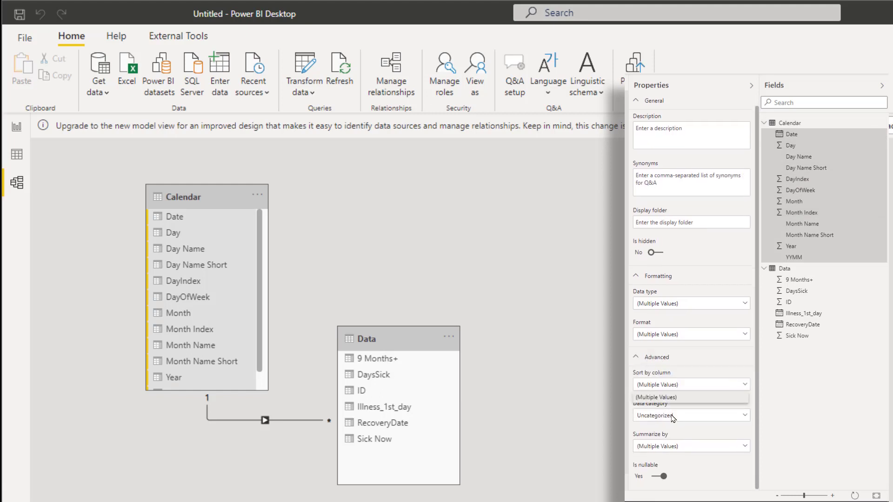
left_click(664, 448)
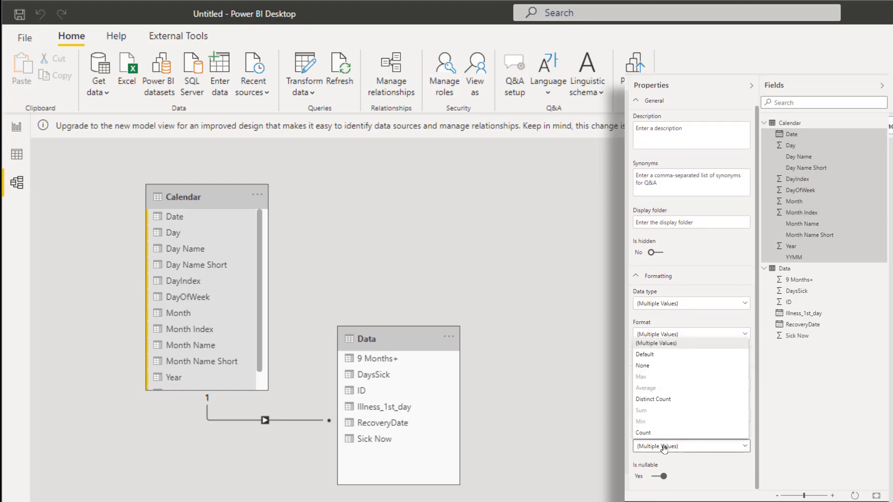
left_click(659, 366)
Set Calendar's Year, YYMM and Month Index columns to the Whole number data type with 0 decimal places, and check the report chart.
left_click(796, 247)
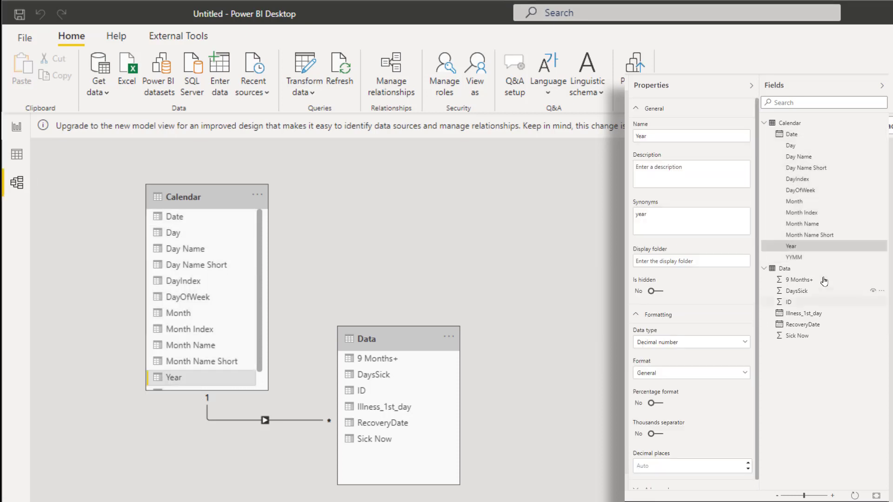
left_click(801, 259, "ctrl")
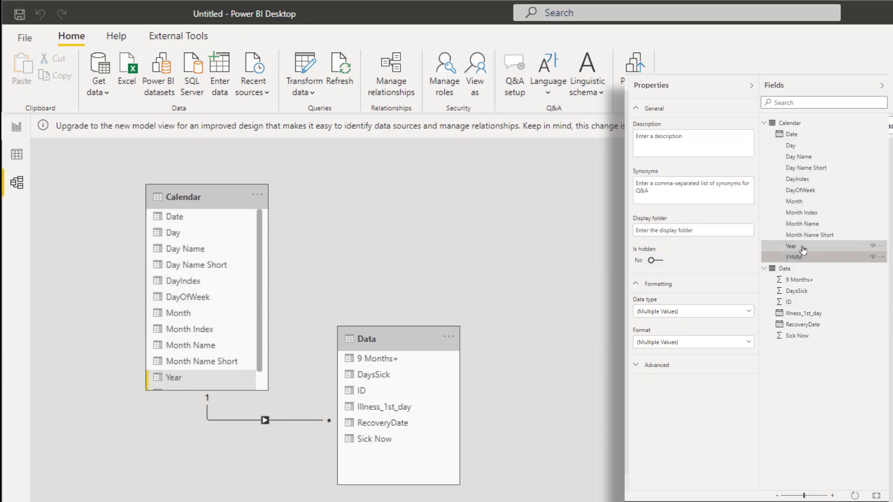
left_click(801, 213, "ctrl")
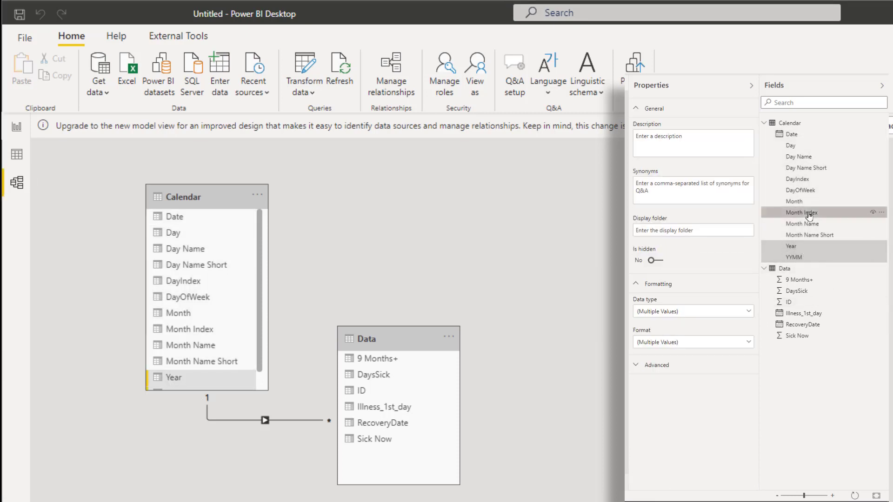
left_click(659, 311)
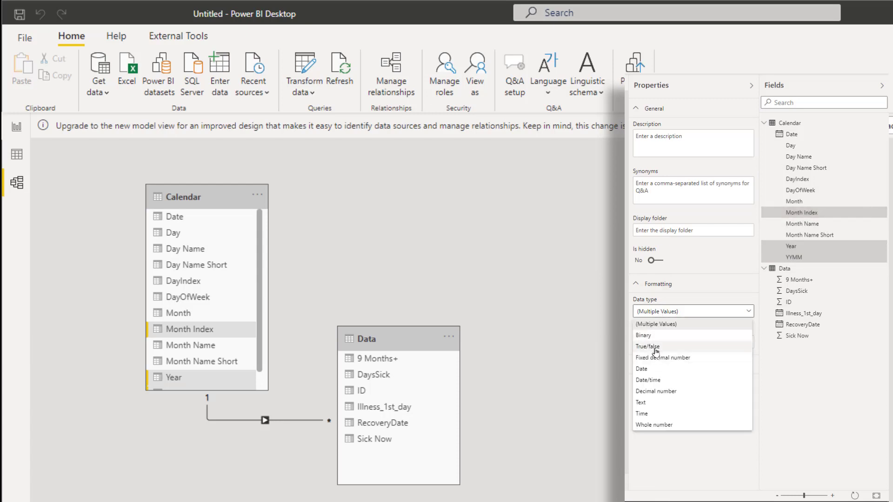
left_click(659, 425)
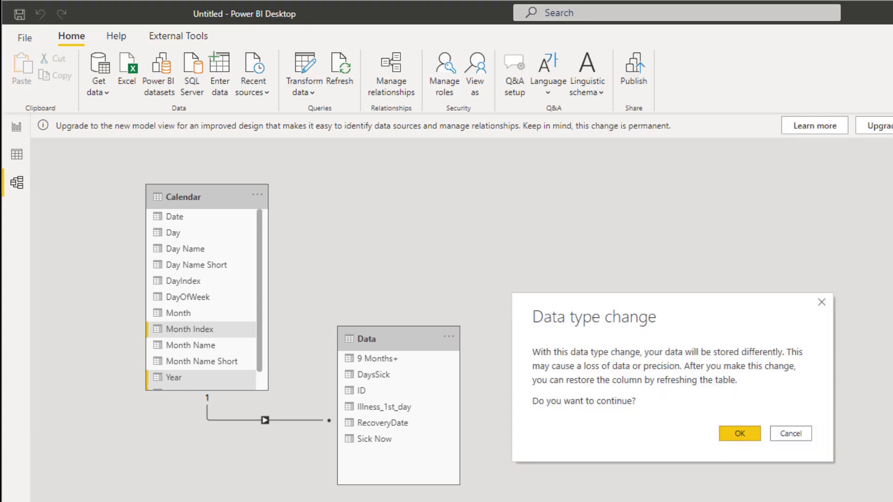
left_click(756, 436)
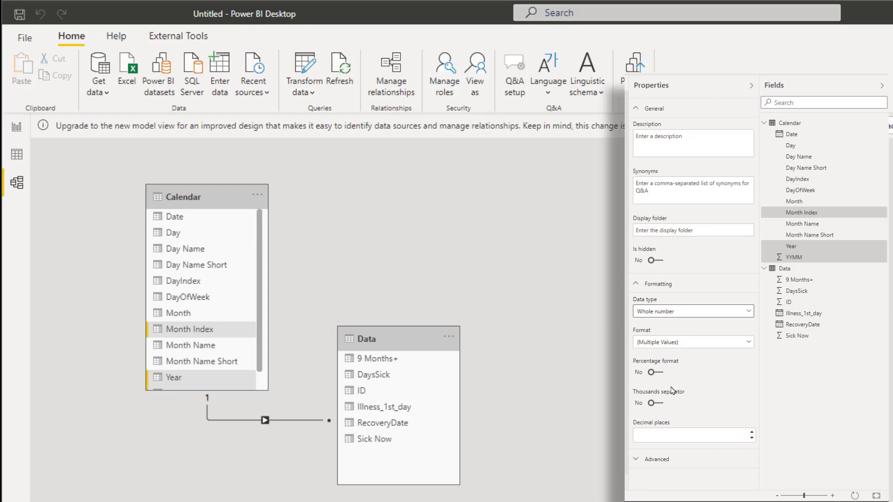
left_click(660, 433)
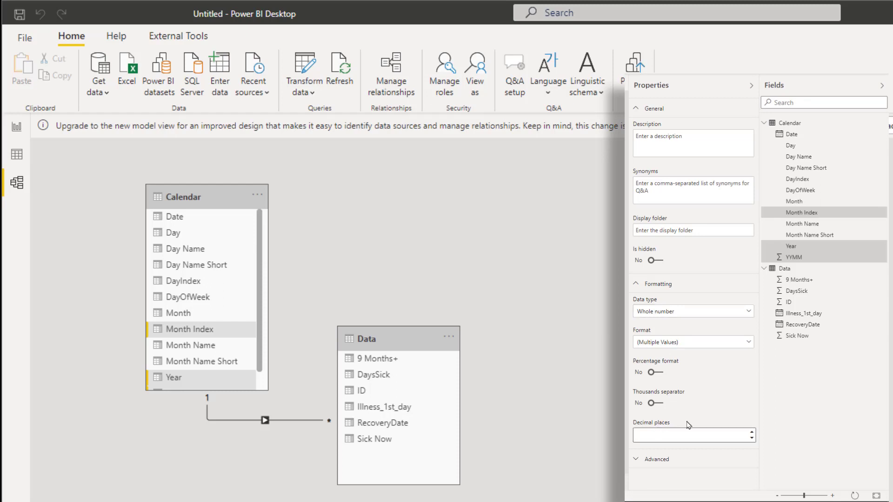
type("0")
left_click(605, 426)
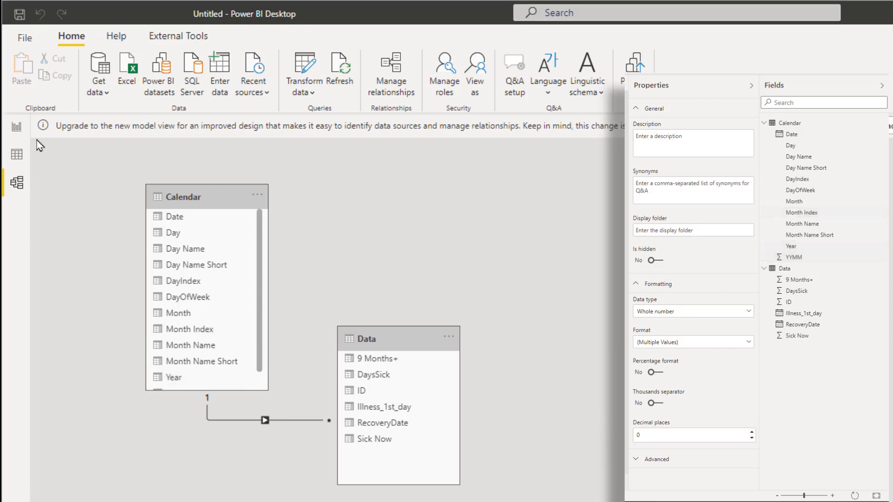
left_click(17, 131)
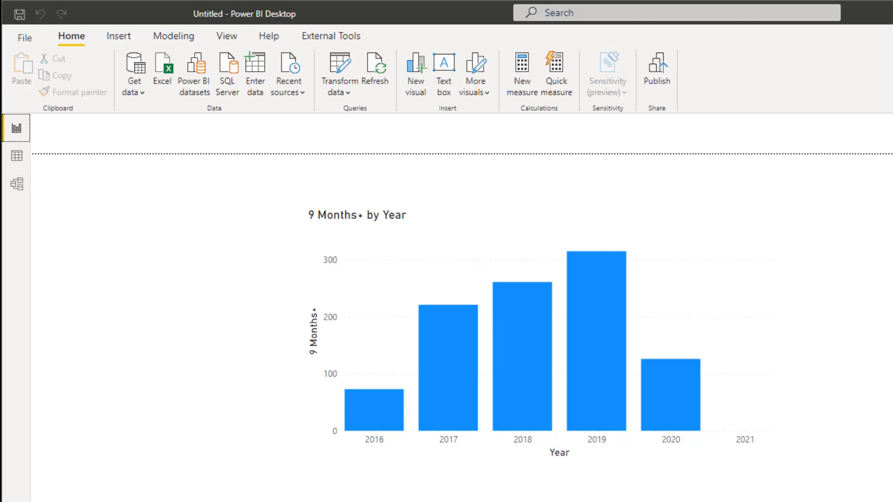
In the model view, delete the relationship between Calendar's Date and Data's Illness_1st_day, keeping the Calendar columns.
left_click(16, 183)
left_click(309, 423)
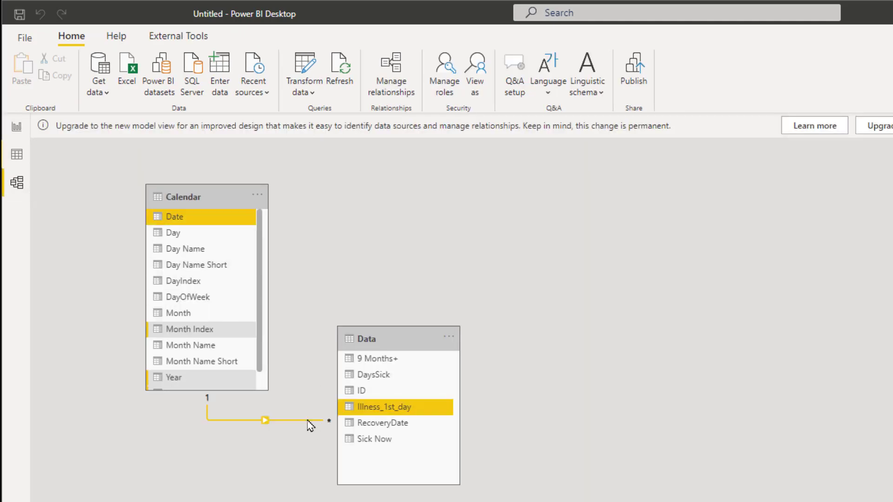
key("Delete")
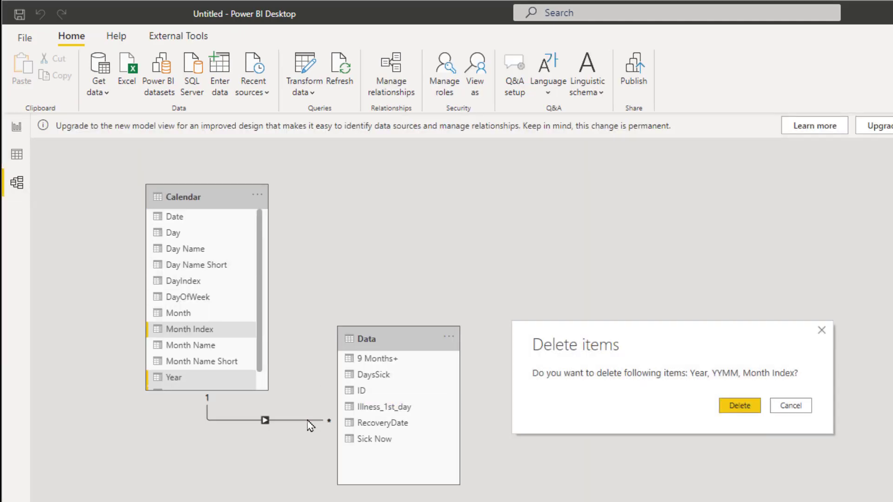
left_click(734, 407)
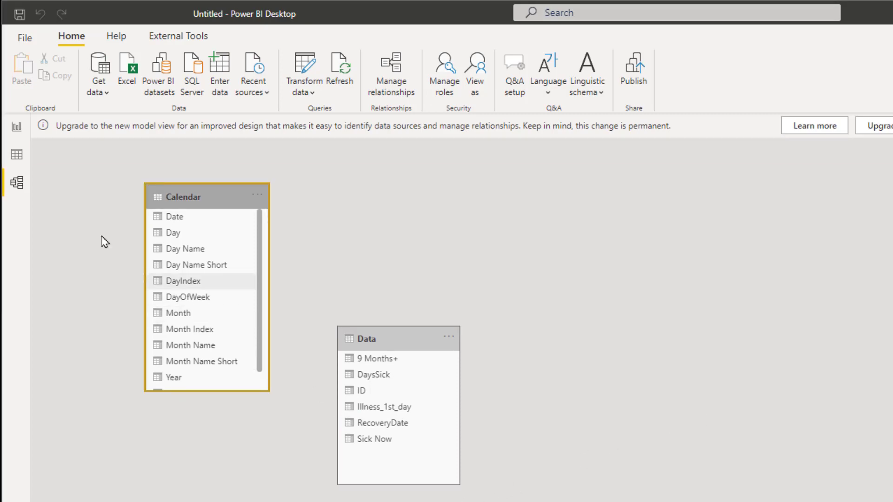
On the report page, convert the 9 Months+ by Year column chart into a matrix and reposition it.
left_click(17, 127)
mouse_move(368, 360)
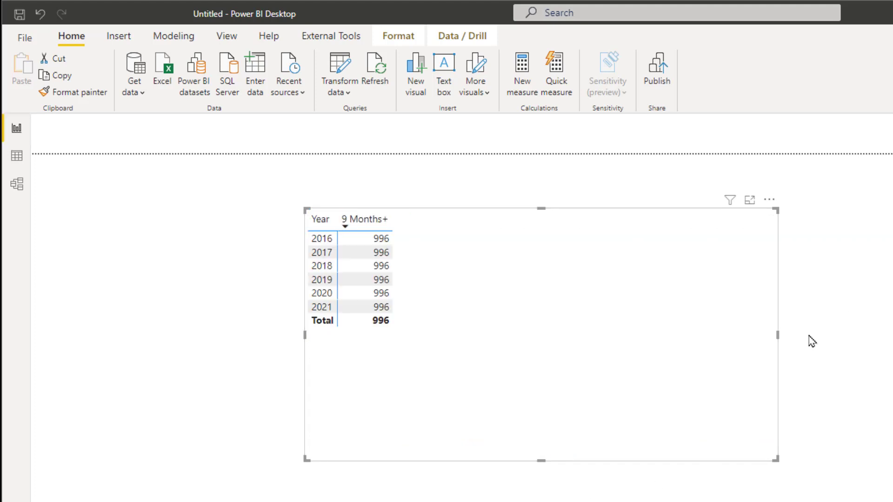
left_click_drag(699, 357, 768, 375)
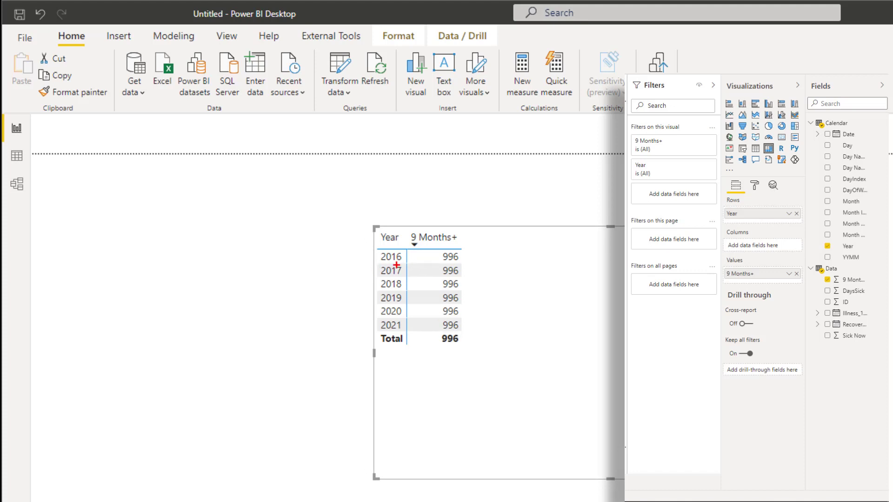
left_click_drag(422, 265, 474, 279)
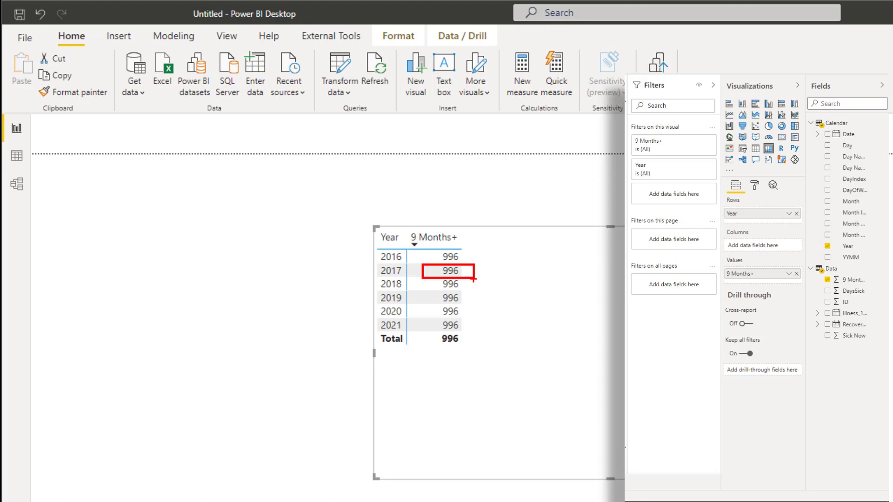
left_click_drag(367, 268, 317, 269)
Open the Data table in the data view and look through its illness and recovery dates.
left_click(17, 155)
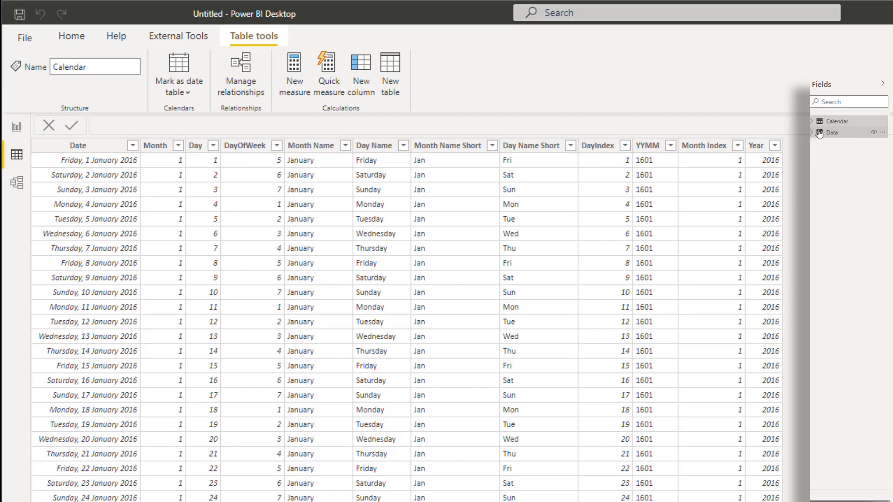
left_click(831, 132)
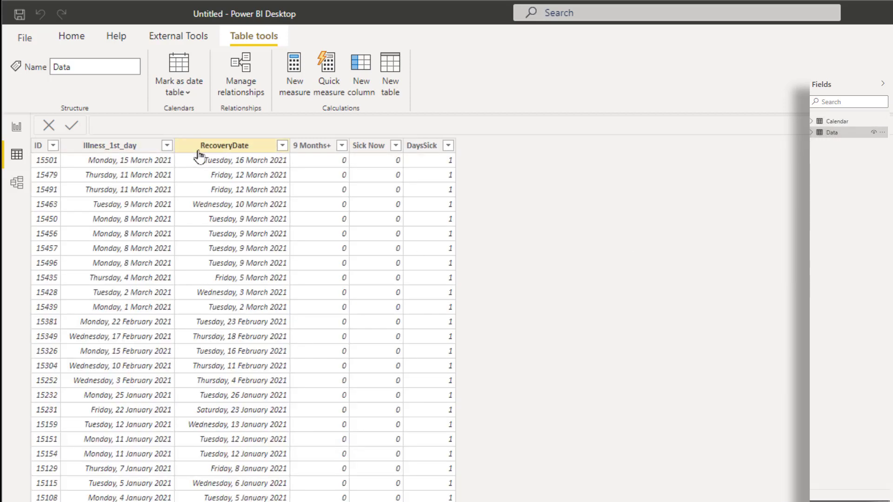
scroll(256, 192, "down", 15)
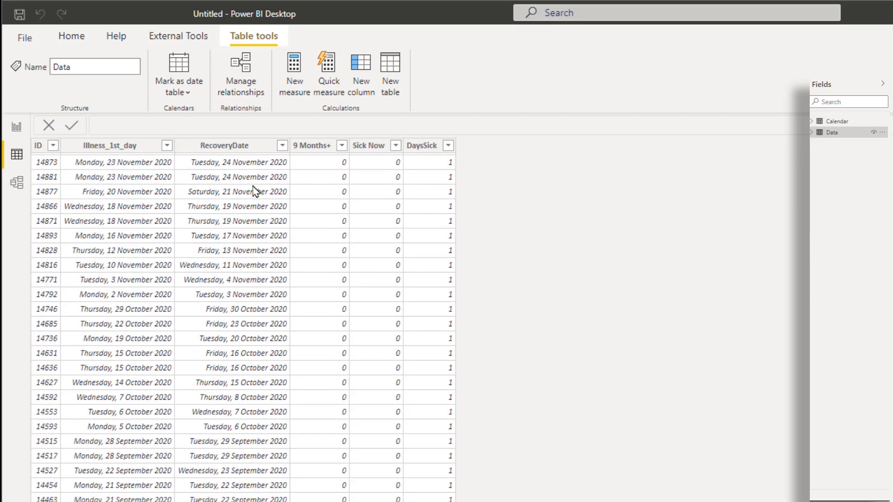
Sort the Data table by RecoveryDate in ascending order.
left_click(282, 149)
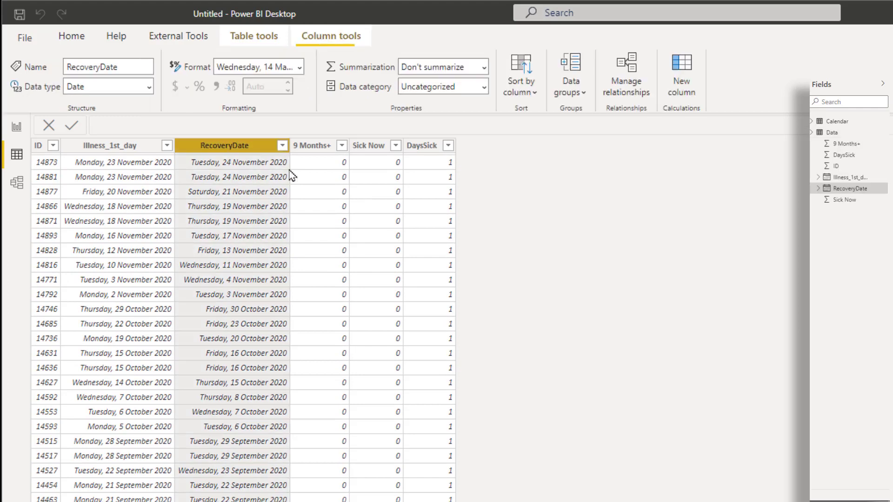
left_click(282, 146)
left_click(311, 163)
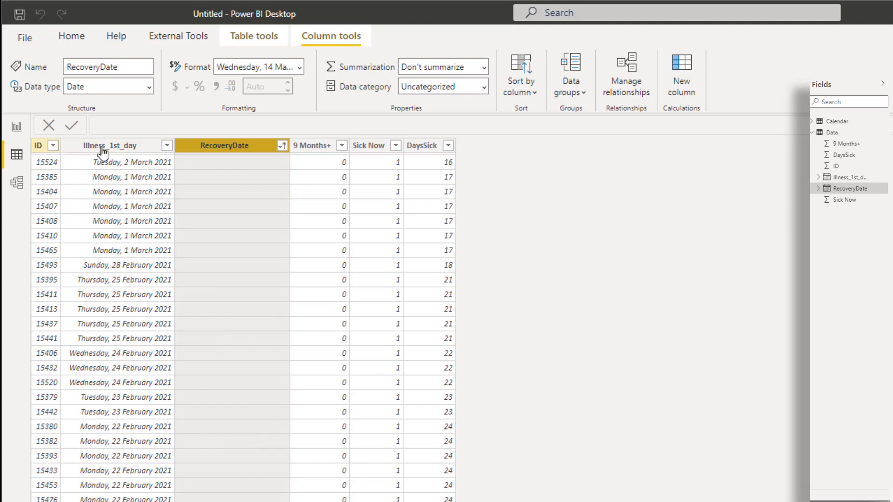
Sort the Data table by Illness_1st_day in ascending order and review its earliest rows and 9 Months+ column.
left_click(166, 148)
left_click(166, 146)
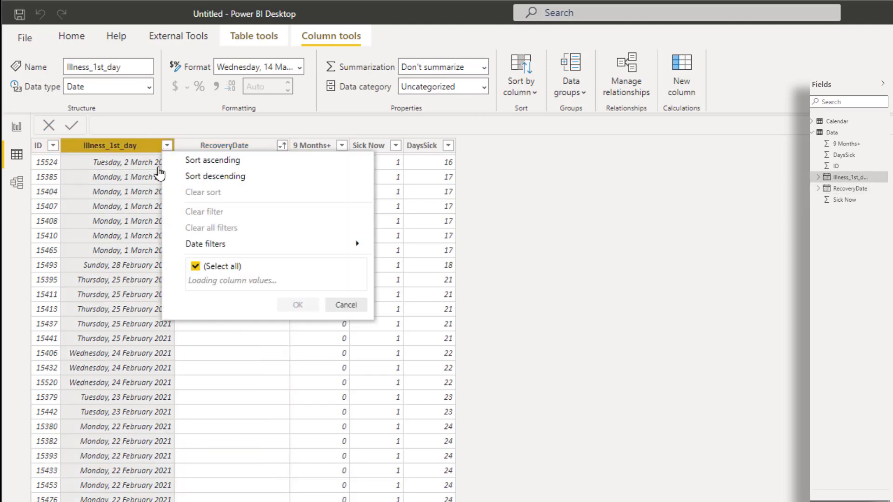
left_click(198, 161)
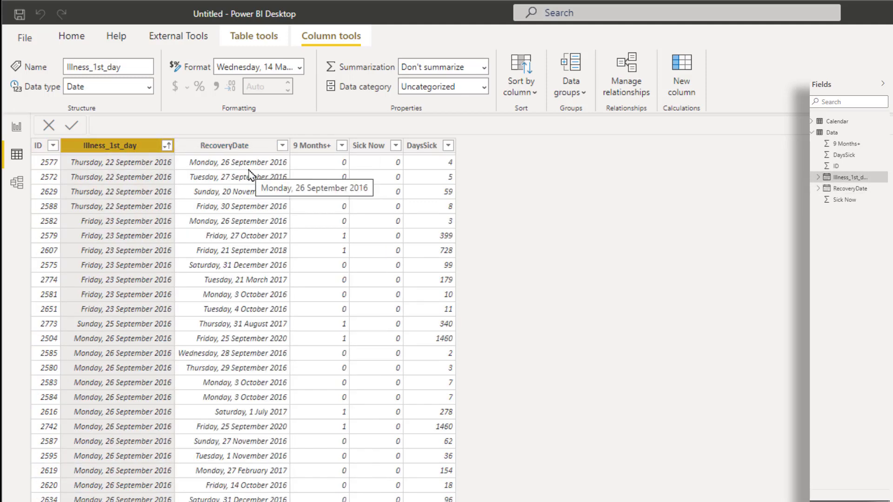
scroll(279, 186, "up", 10)
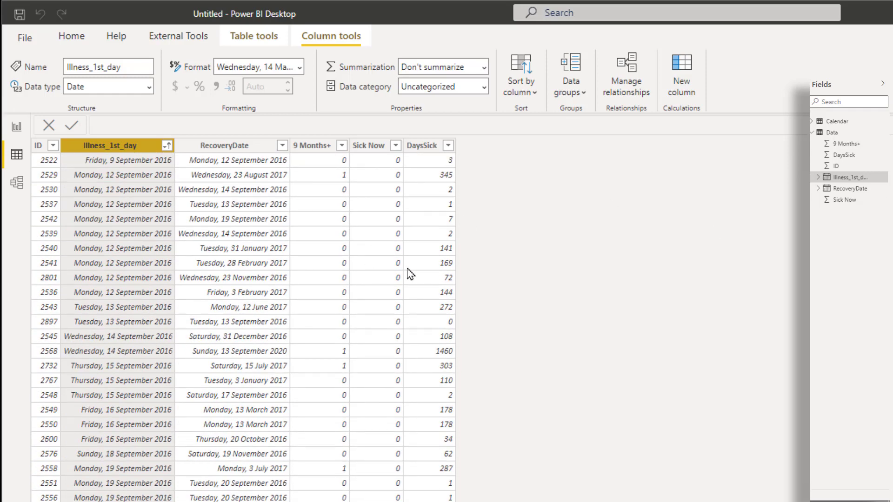
left_click(329, 148)
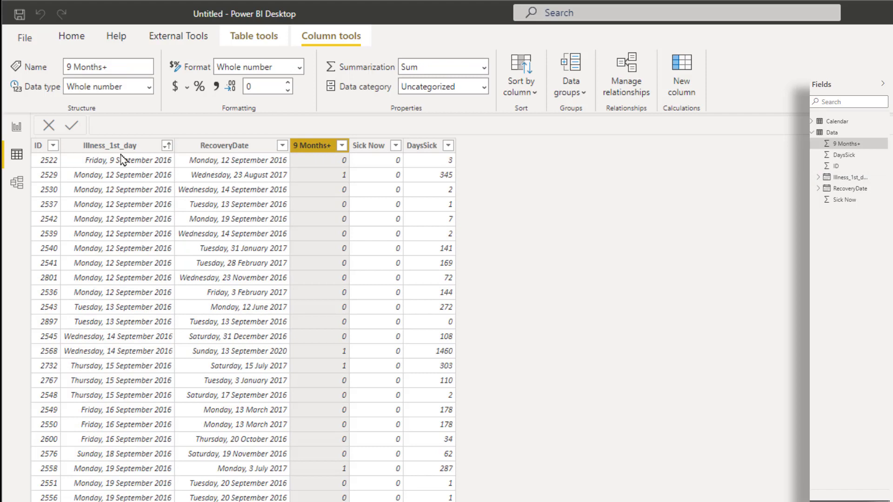
left_click(133, 146)
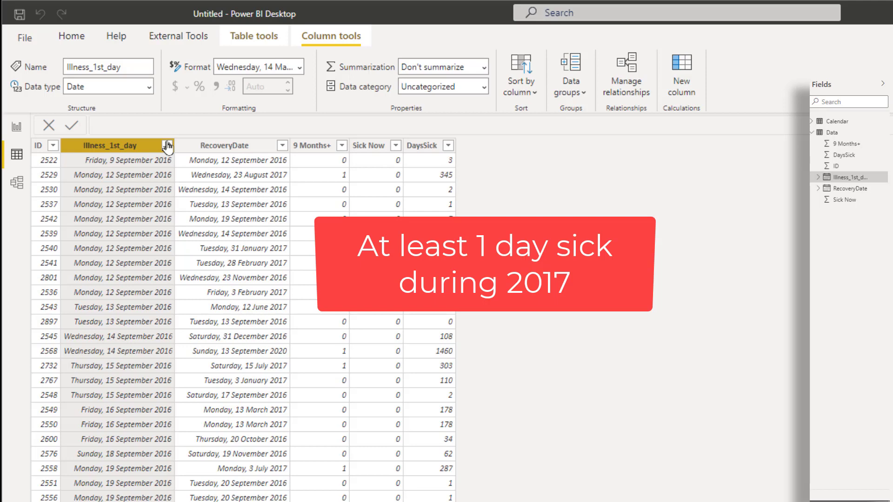
Filter the RecoveryDate column to show only rows where the date is on or after 01/01/2017.
left_click(283, 146)
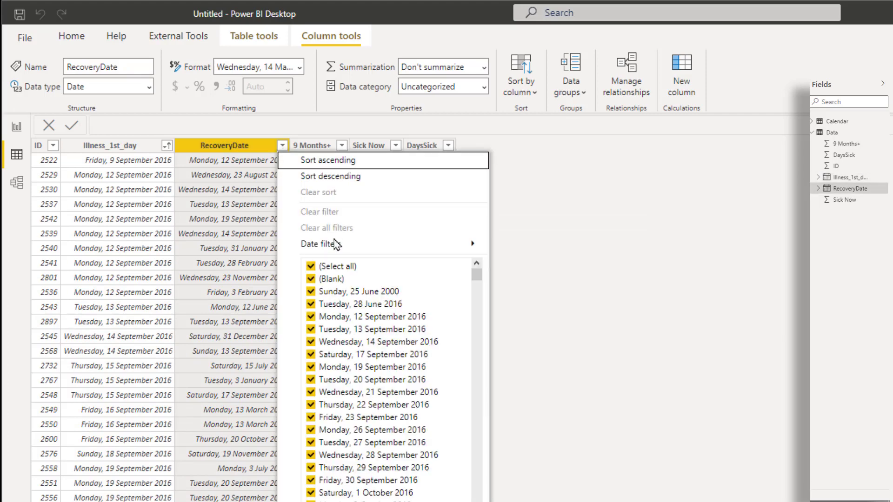
mouse_move(338, 245)
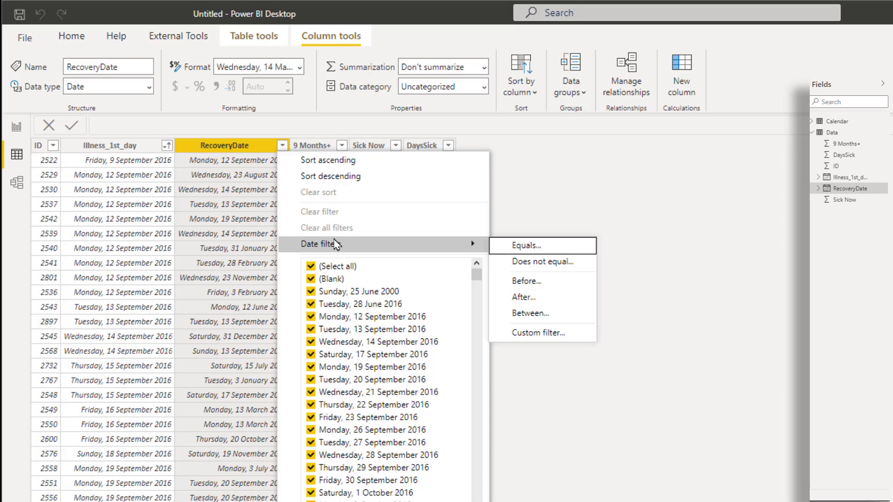
left_click(552, 297)
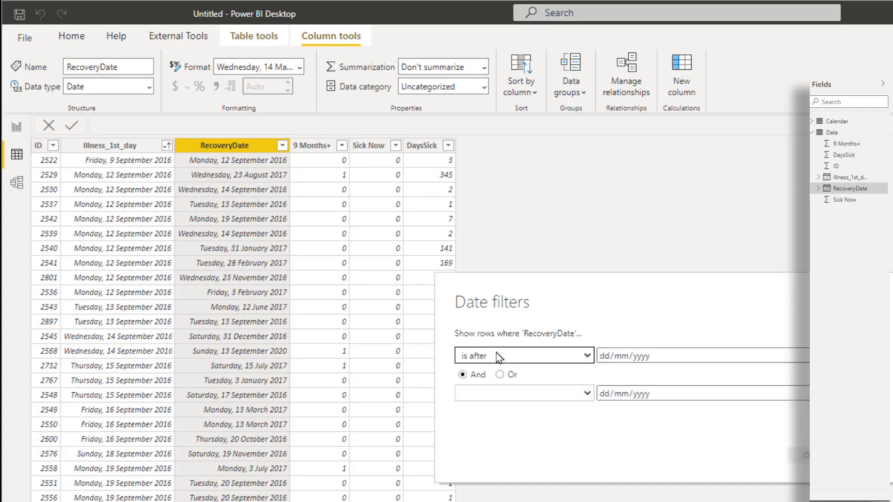
left_click(514, 356)
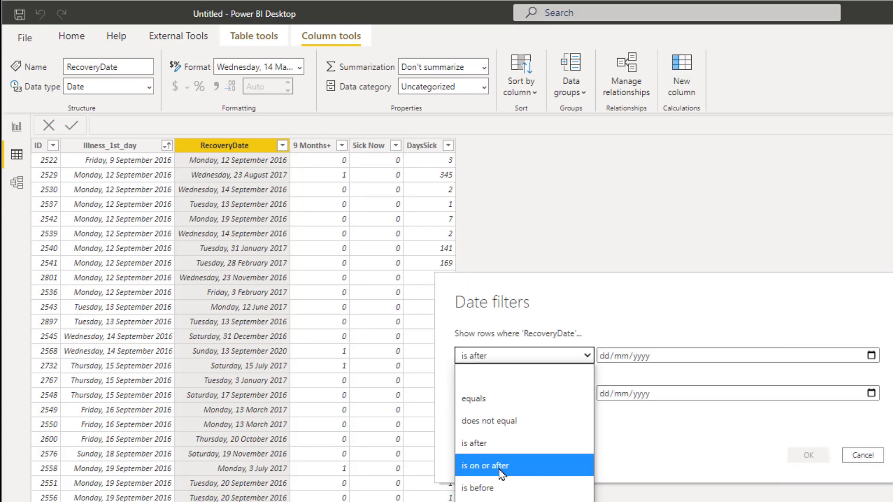
left_click(470, 467)
left_click(609, 358)
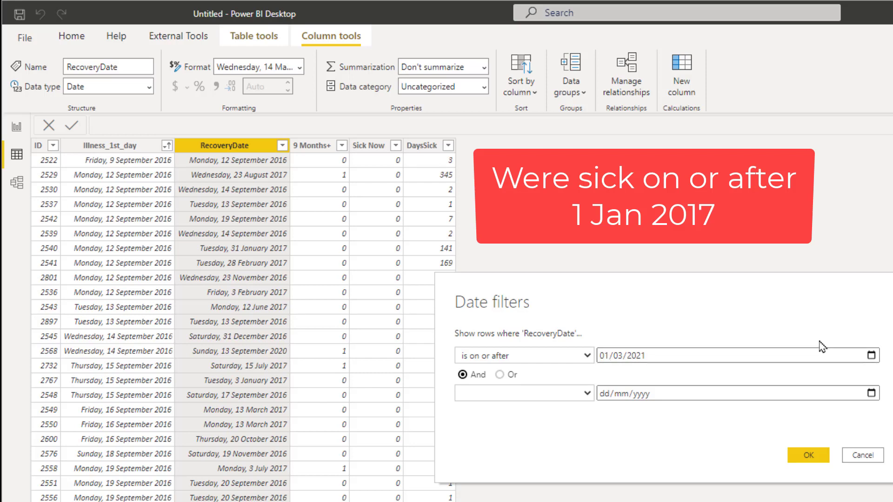
left_click(619, 357)
type("01/2")
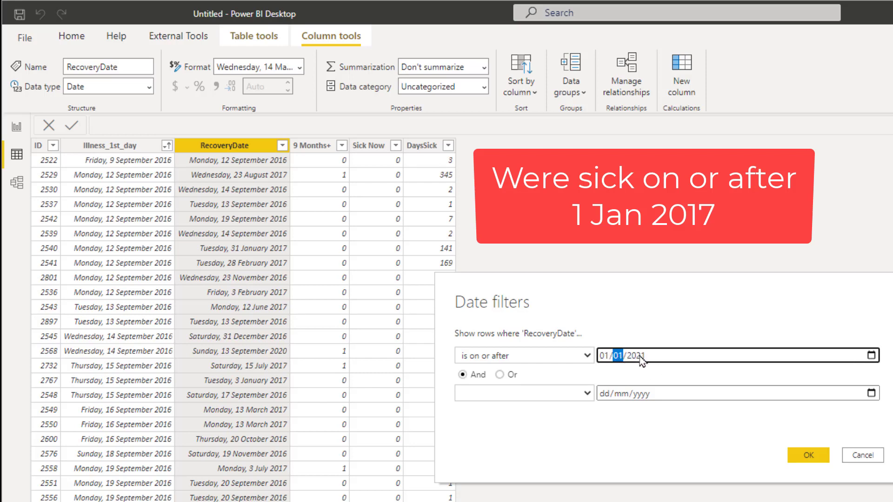
type("017")
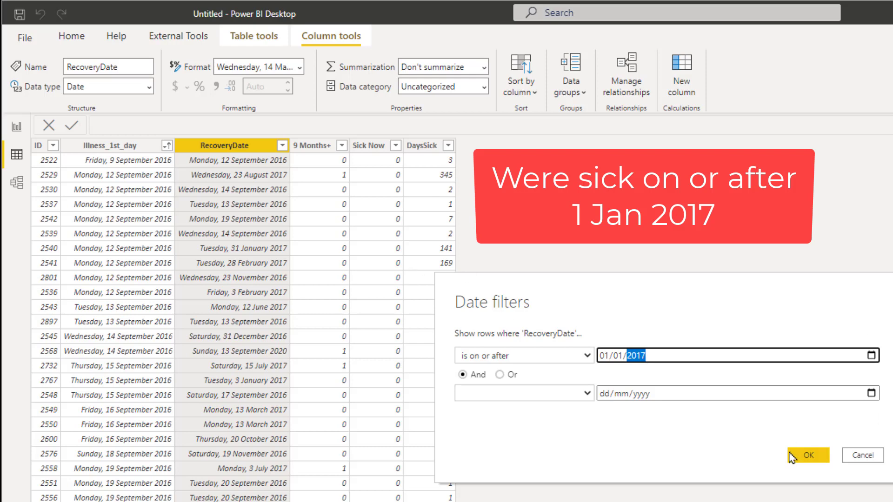
left_click(809, 455)
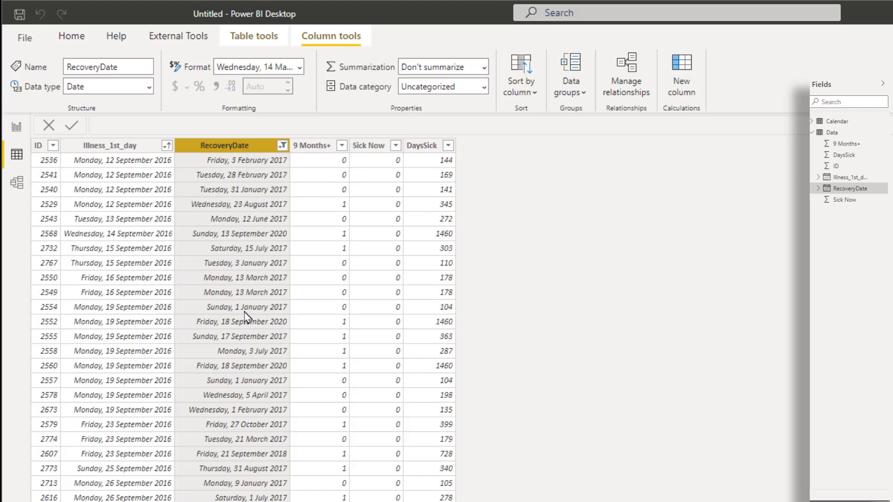
Filter the 9 Months+ column to exclude the value 1, leaving only rows with 0.
left_click_drag(190, 315, 293, 330)
scroll(224, 402, "down", 5)
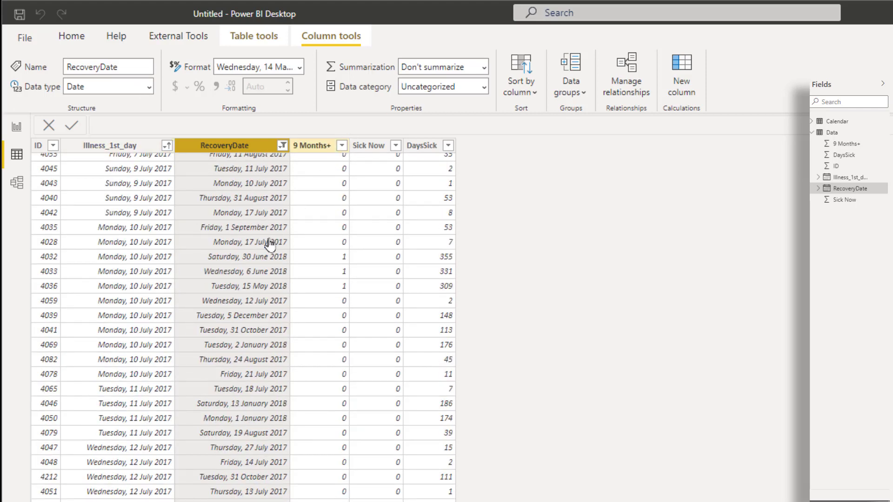
left_click(342, 145)
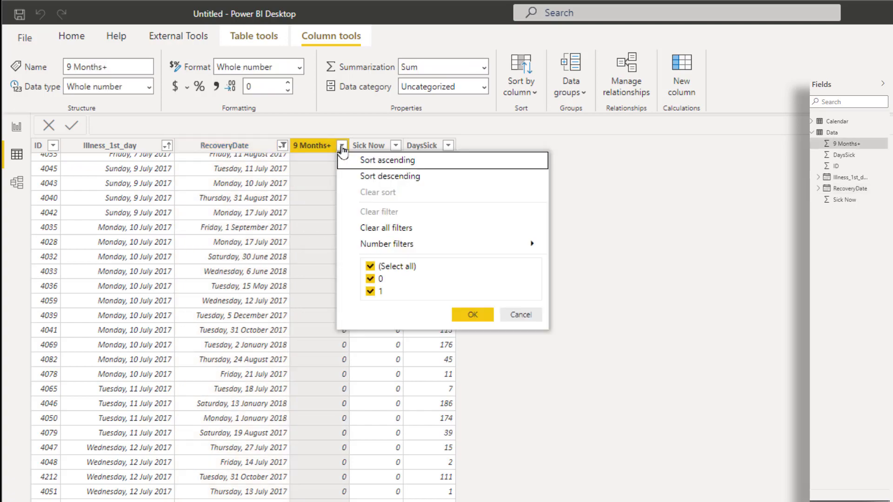
left_click(370, 291)
left_click(472, 314)
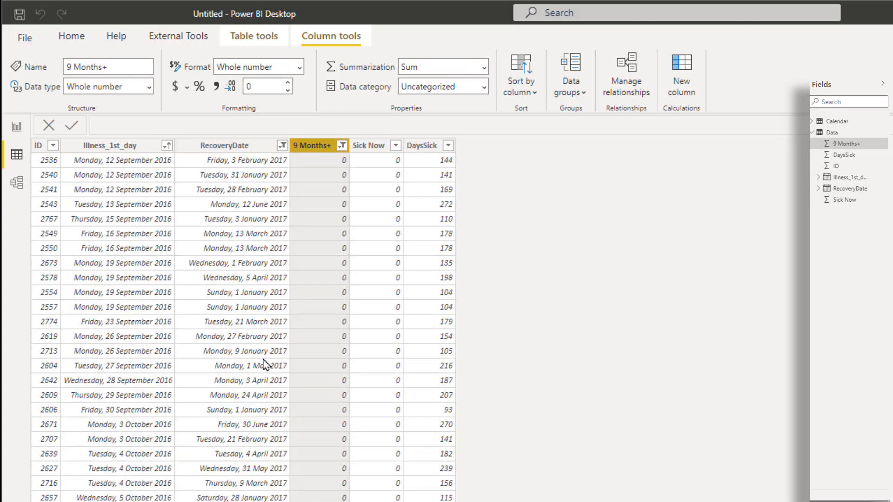
Look through the filtered rows down to May 2019, comparing each illness start date with its recovery date.
scroll(231, 377, "down", 20)
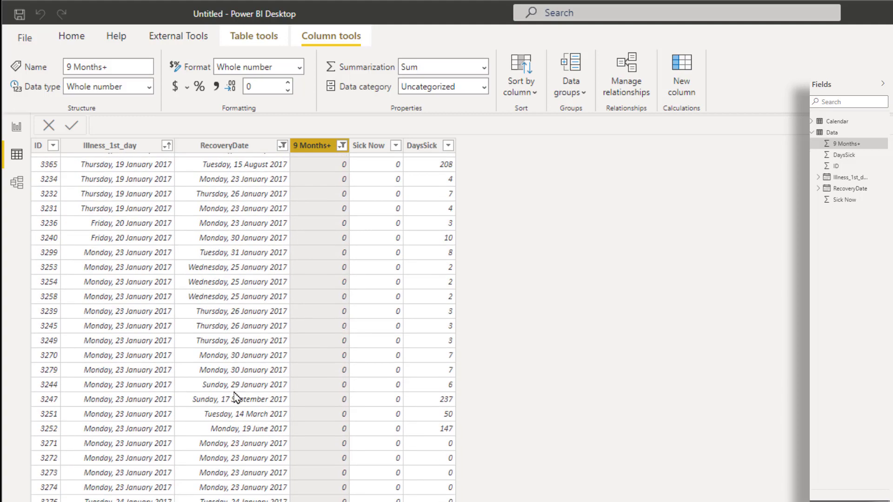
scroll(234, 398, "down", 20)
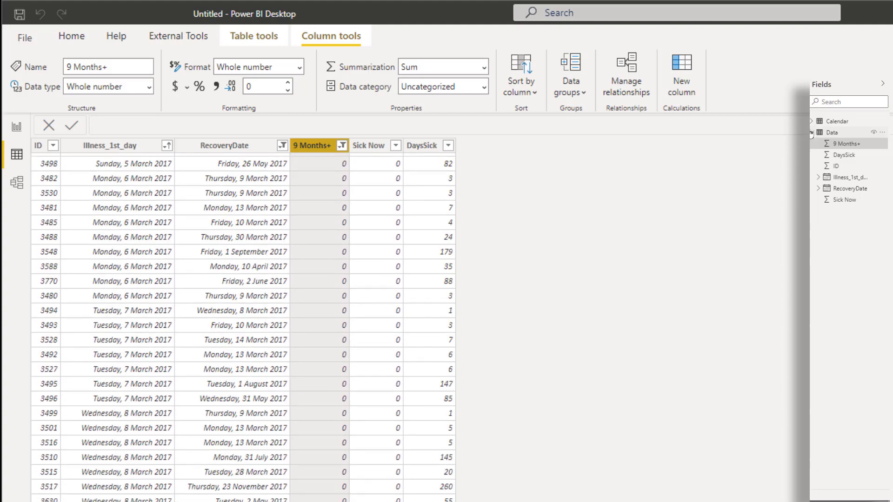
scroll(243, 321, "down", 20)
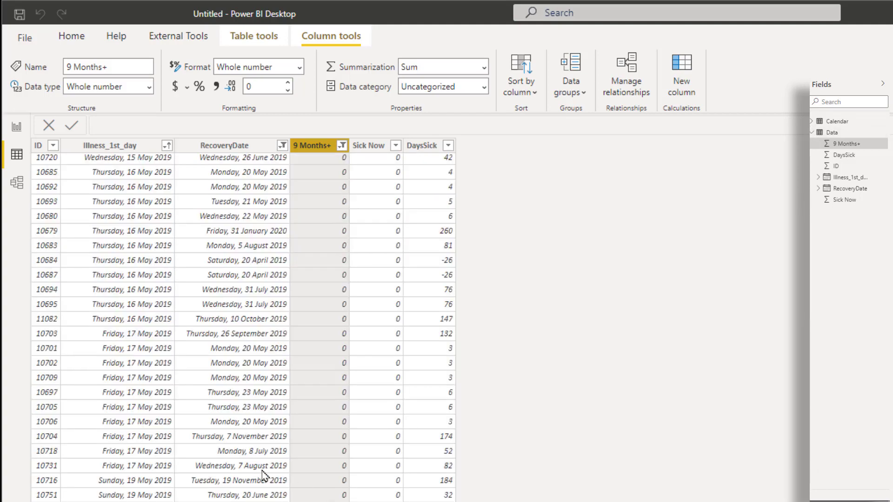
left_click(242, 466)
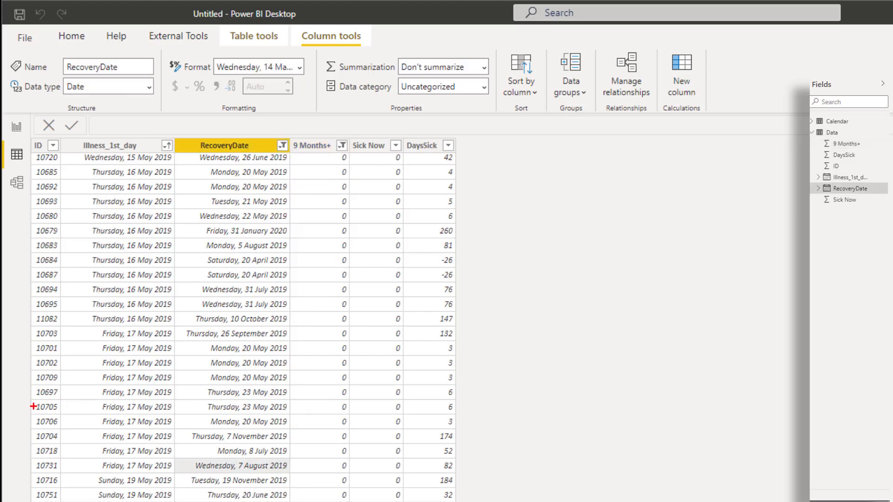
mouse_move(27, 399)
left_mouse_down()
mouse_move(308, 414)
mouse_move(340, 464)
left_mouse_up()
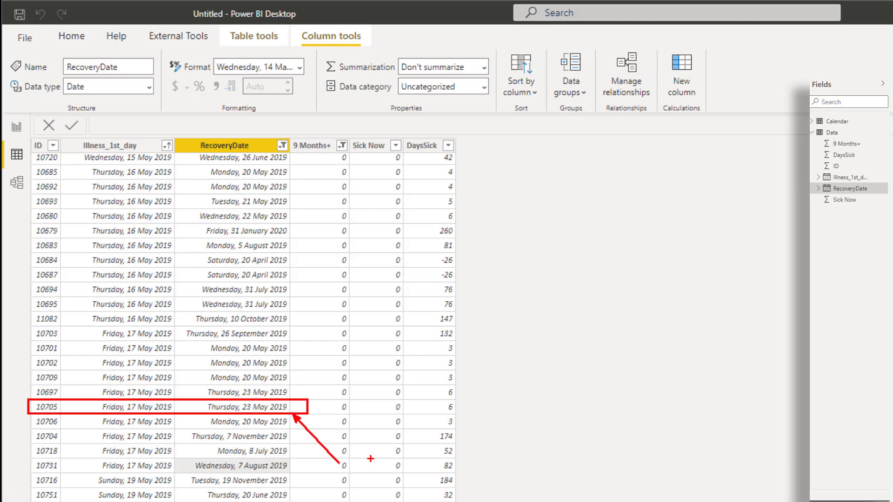
left_click_drag(171, 412, 184, 438)
key("Escape")
Review the custom date filter set on the RecoveryDate column and close it without changes.
left_click(282, 147)
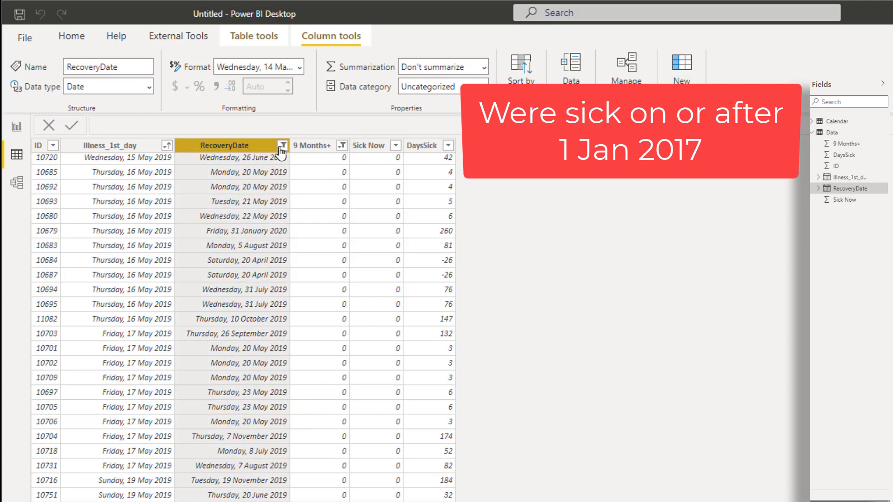
mouse_move(326, 244)
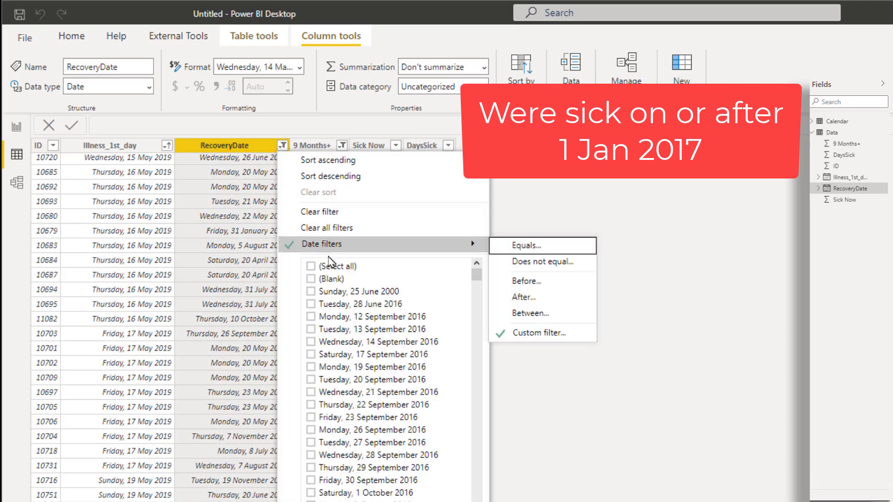
left_click(534, 333)
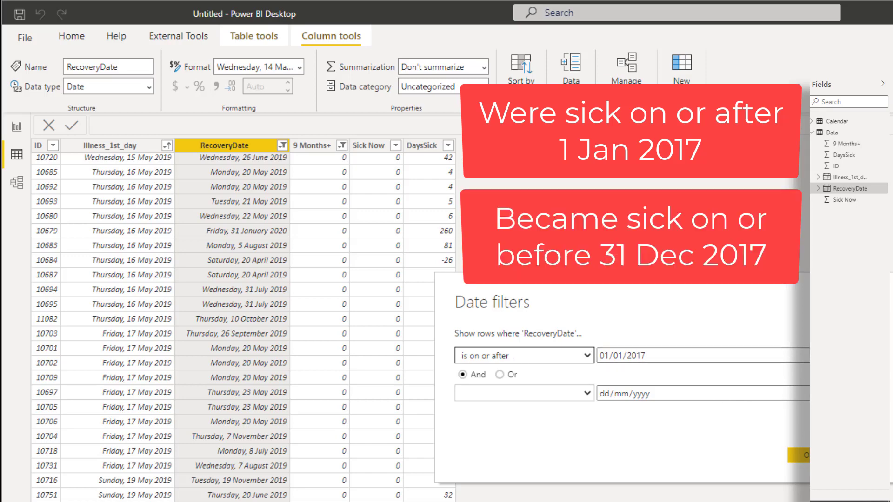
key("Return")
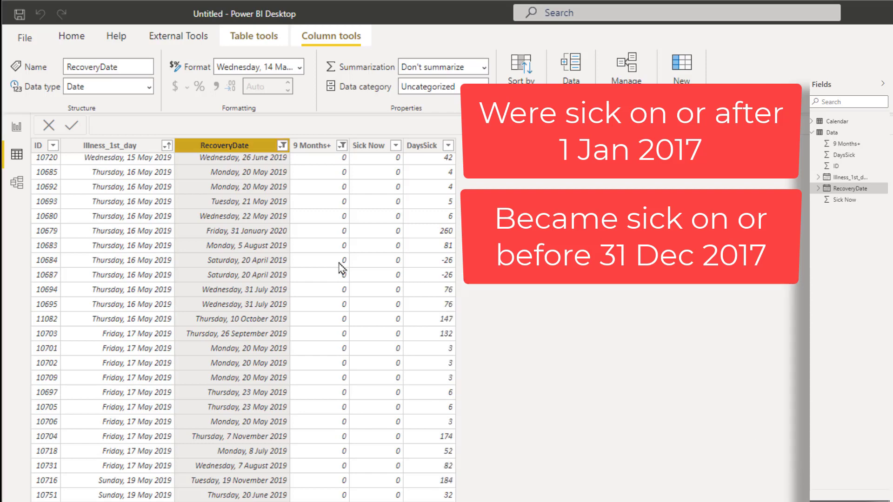
Filter the Illness_1st_day column to show only rows where the date is on or before 31/12/2017.
left_click(152, 155)
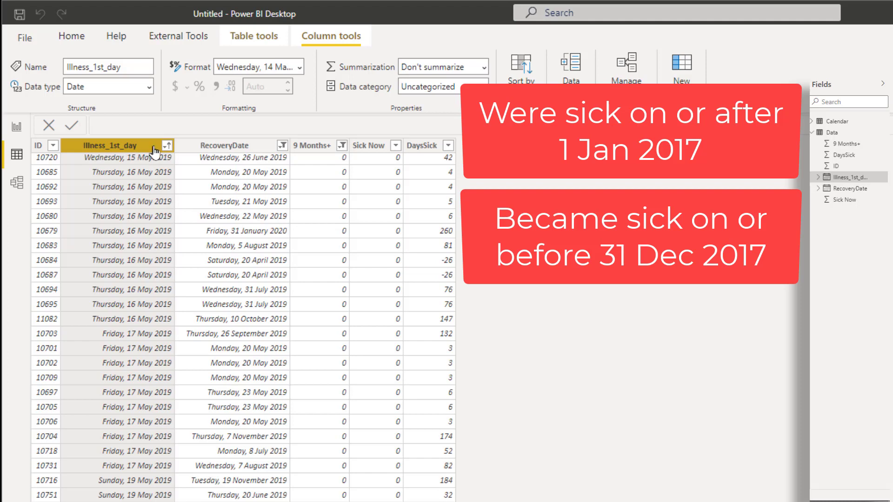
left_click(168, 147)
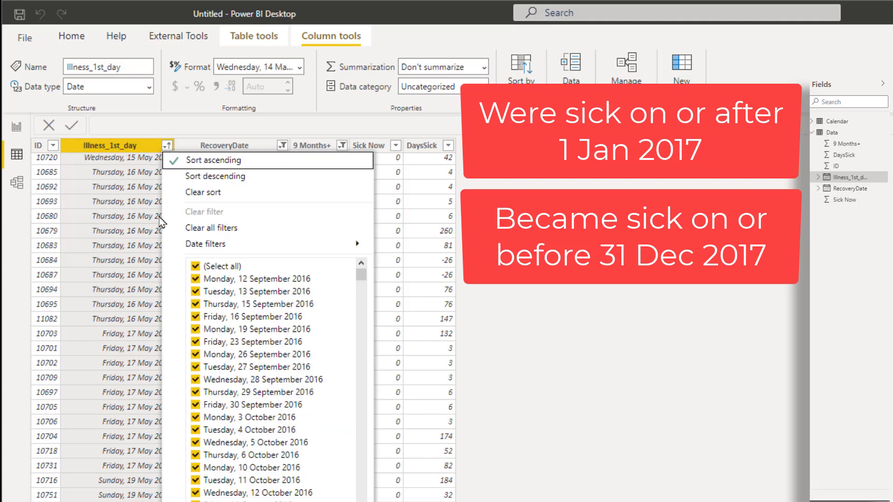
mouse_move(192, 246)
left_click(408, 297)
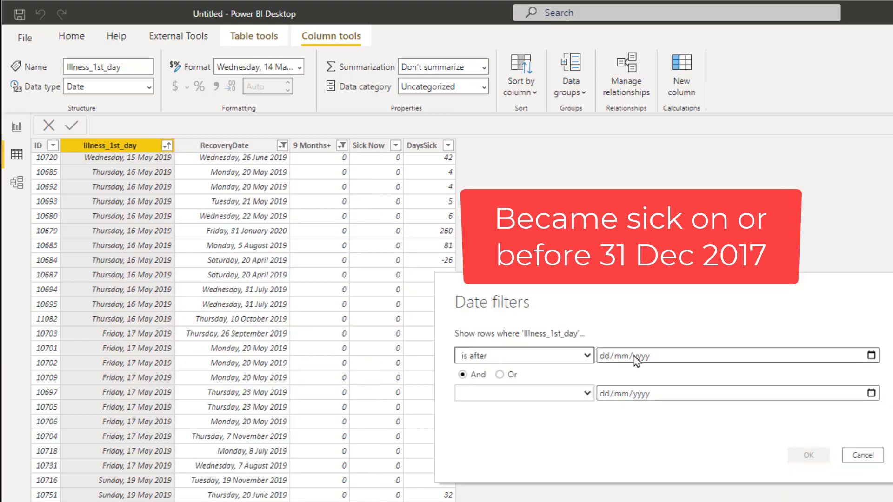
left_click(587, 356)
left_click(530, 466)
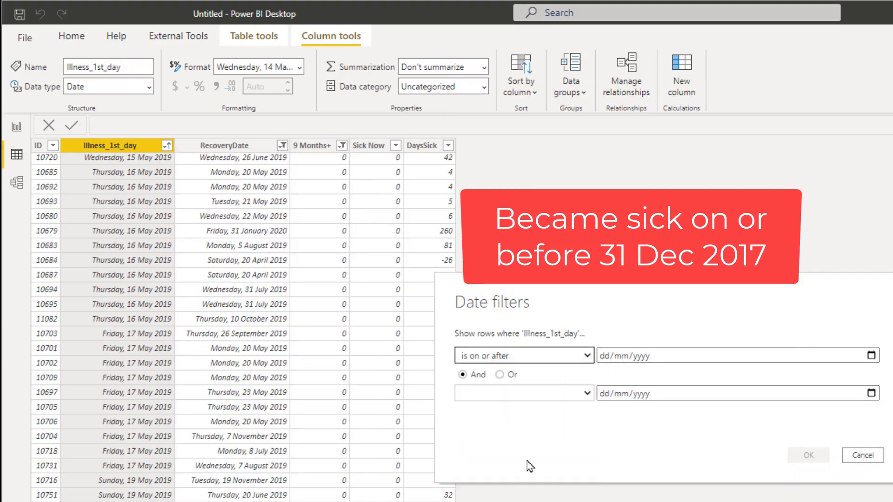
left_click(613, 358)
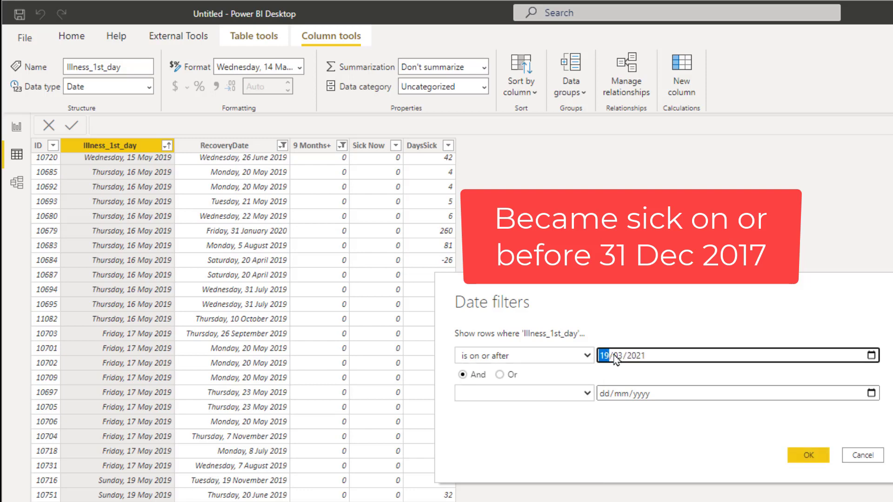
left_click(590, 356)
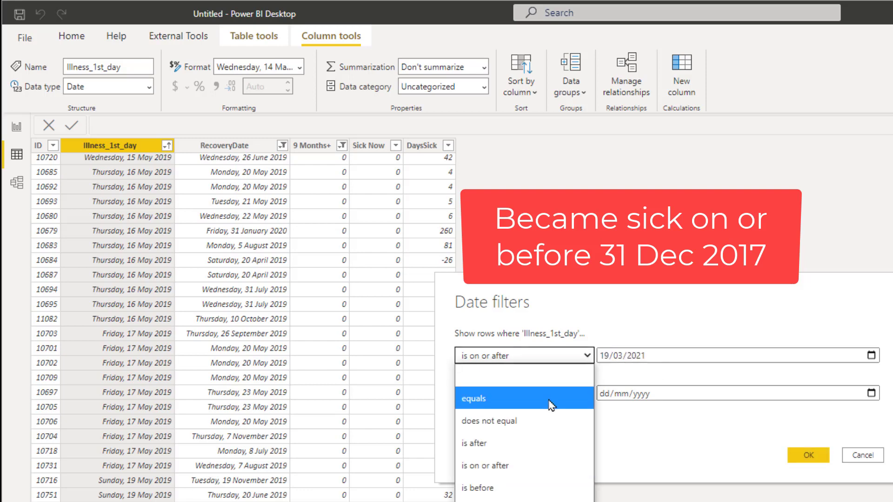
left_click(512, 499)
left_click(609, 358)
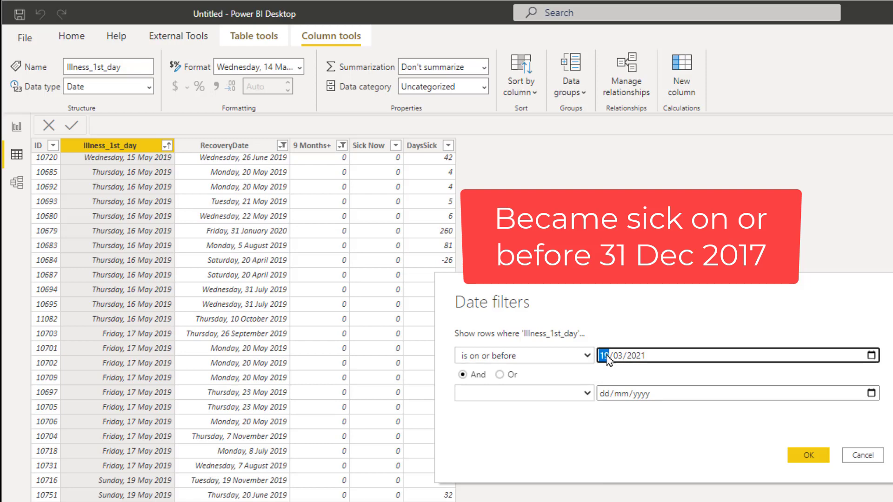
type("31/")
type("12/")
type("2017")
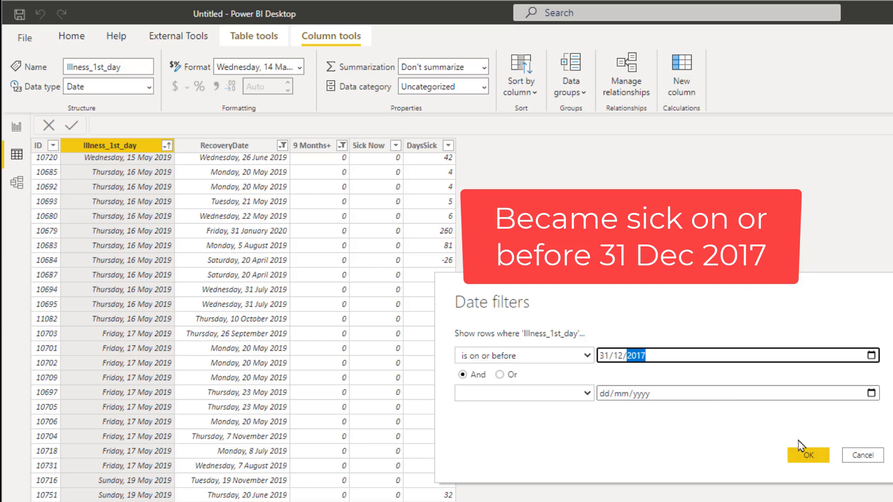
left_click(810, 456)
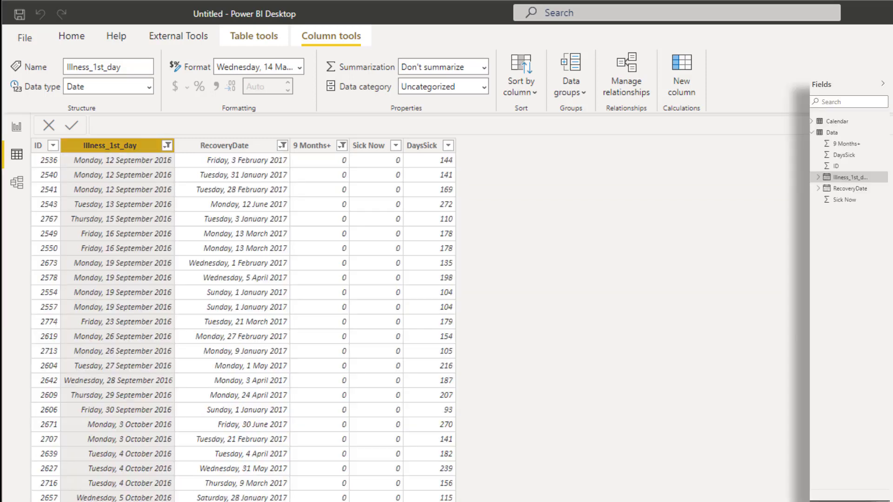
Clear the filter on the 9 Months+ column so that rows with any value are included.
left_click(342, 146)
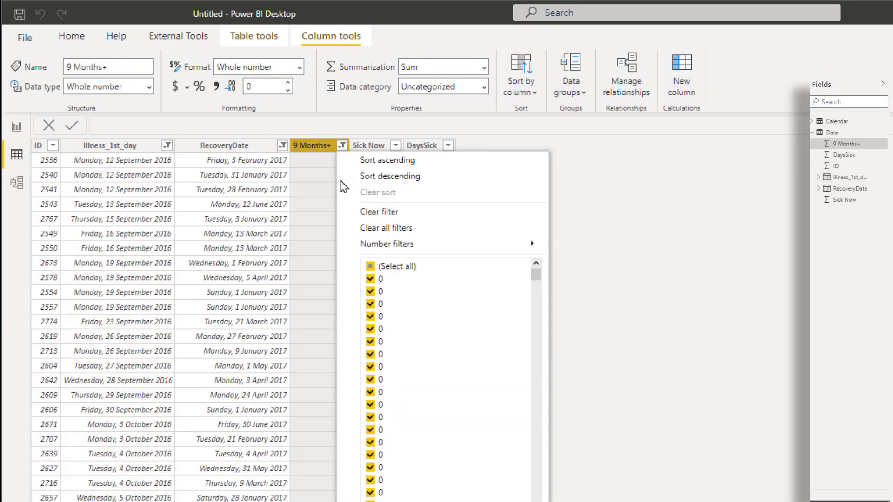
left_click(391, 213)
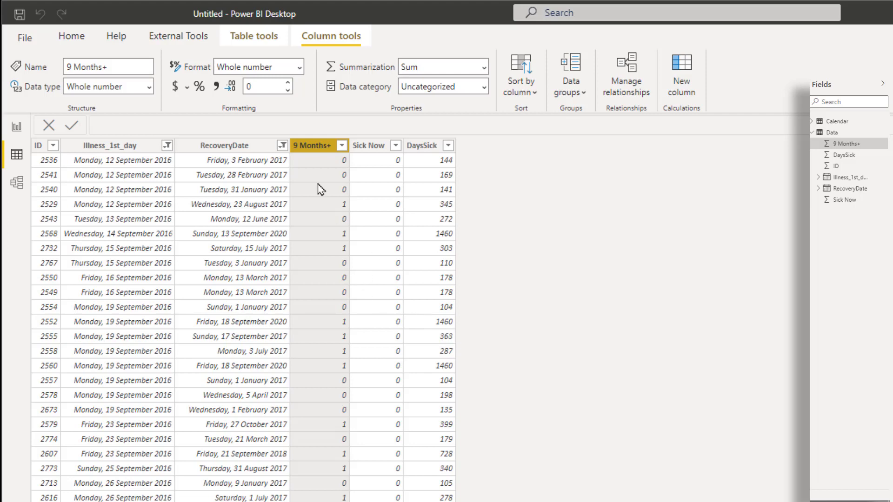
left_click(343, 146)
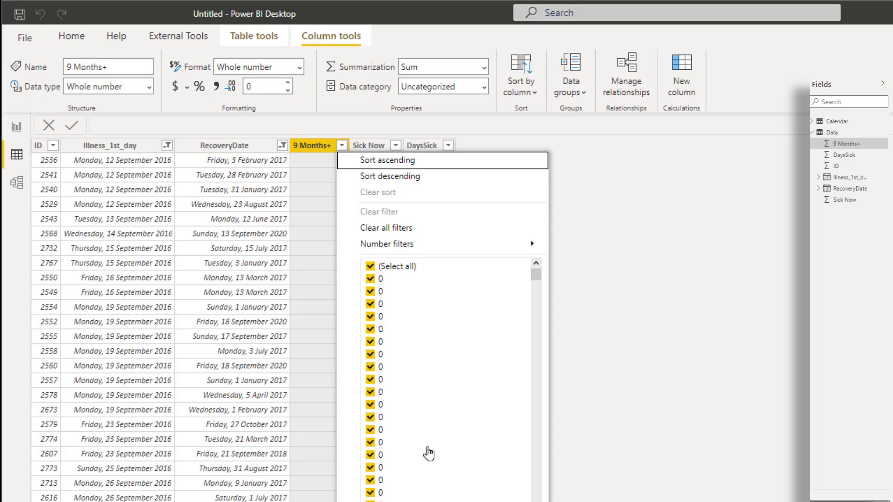
left_click(489, 501)
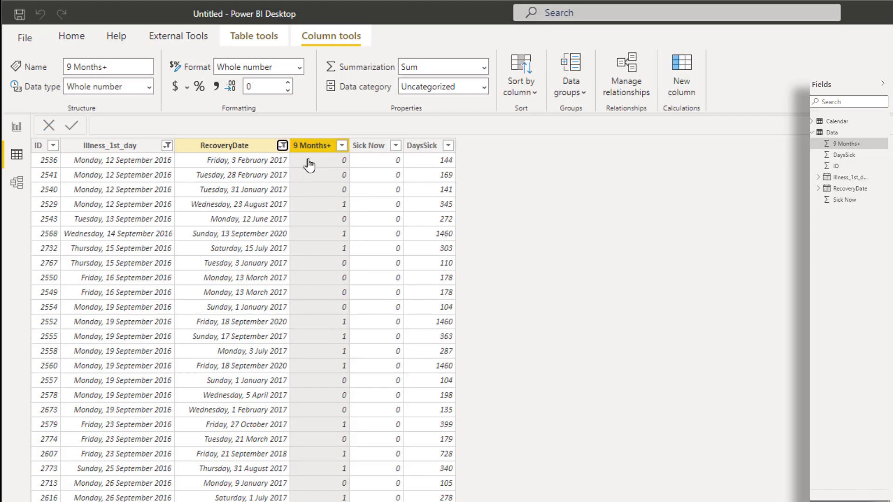
Capture the RecoveryDate custom filter condition "is on or after 01/01/2017" into FastStone Editor, then close the Power BI filter without changes.
left_click(287, 163)
left_click(283, 146)
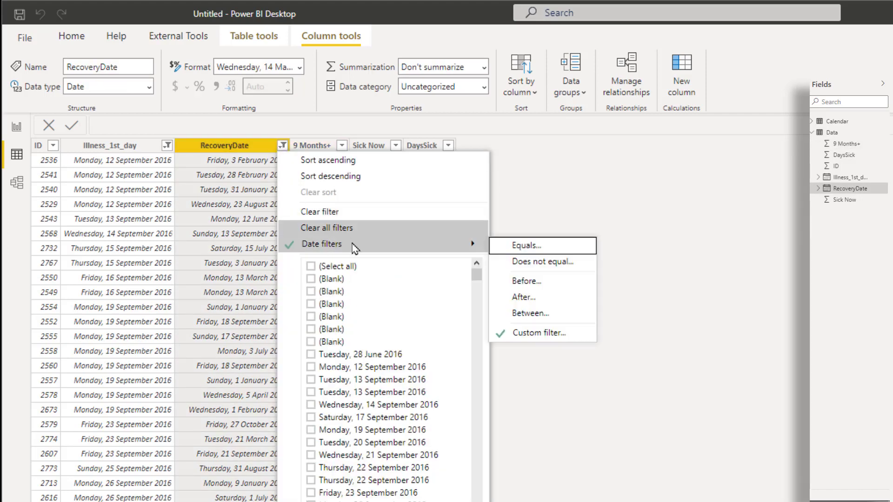
mouse_move(354, 244)
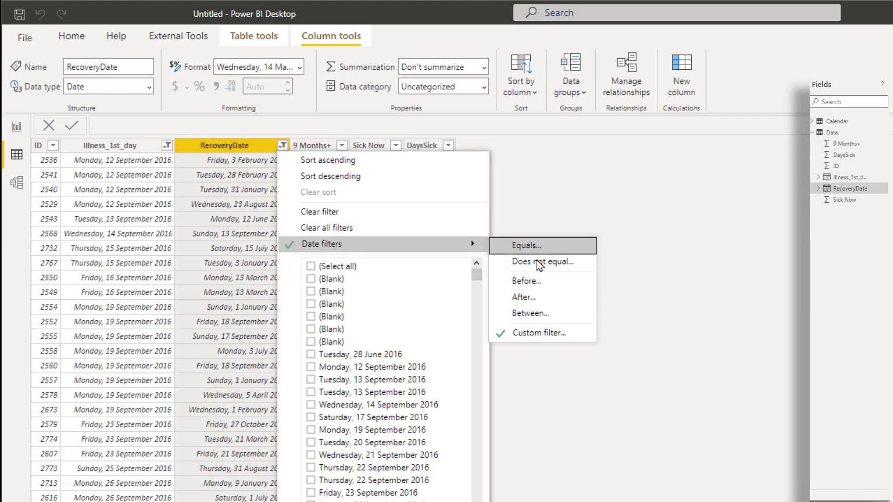
left_click(551, 332)
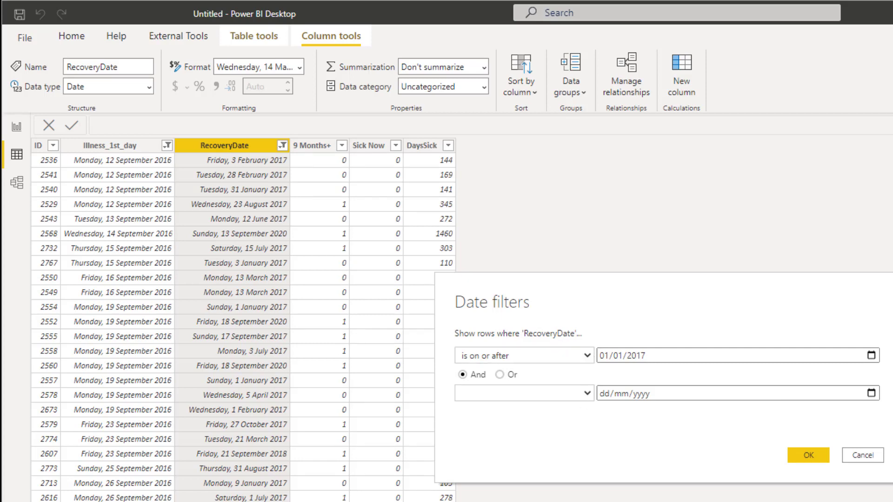
key("Print")
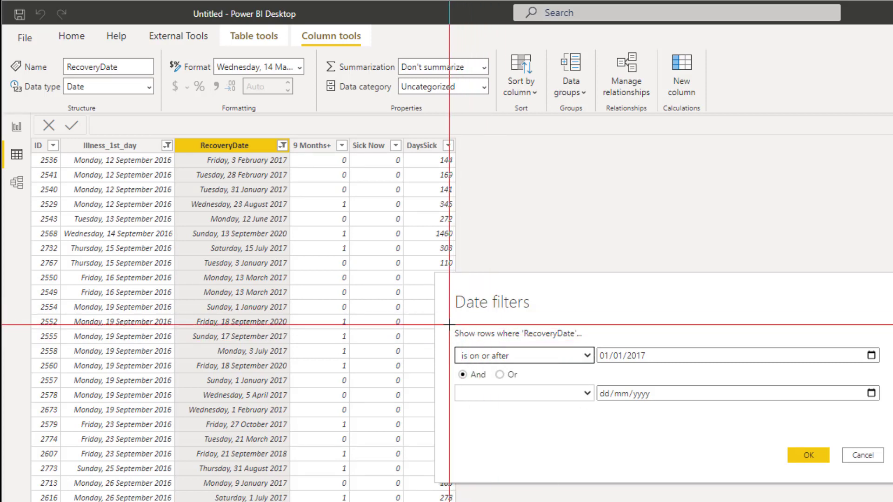
left_click_drag(449, 325, 664, 367)
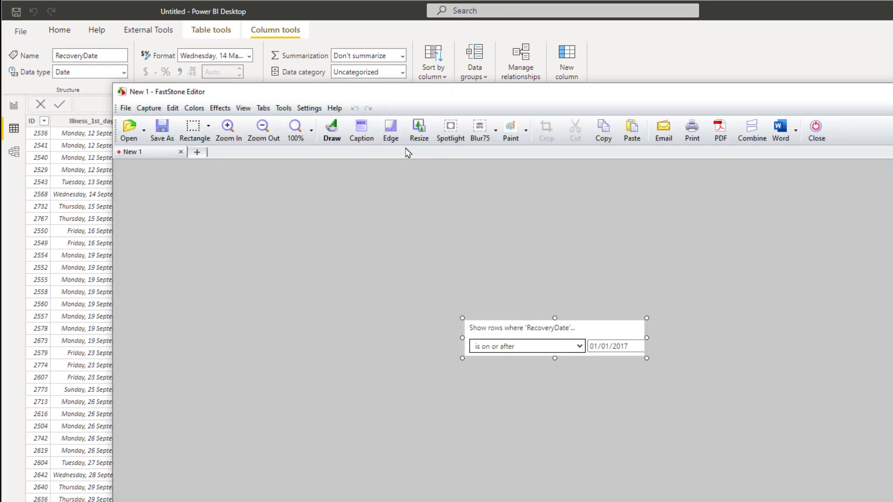
left_click_drag(113, 85, 486, 212)
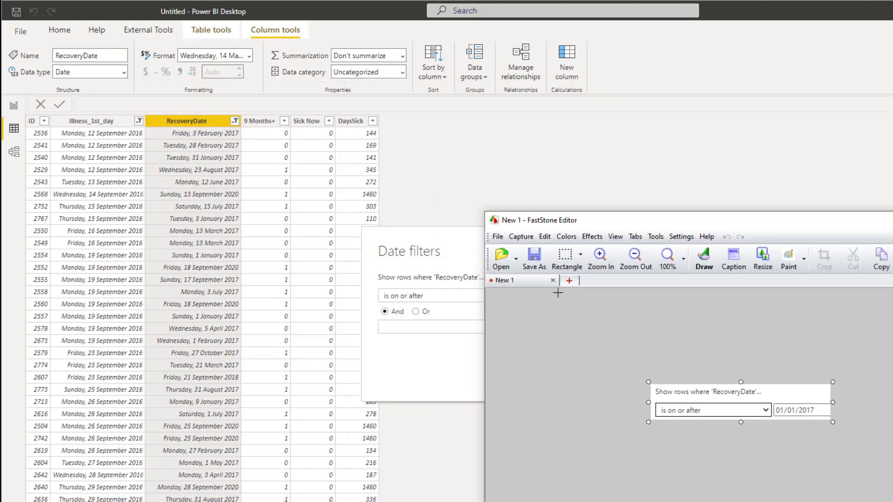
left_click(441, 247)
left_click(713, 377)
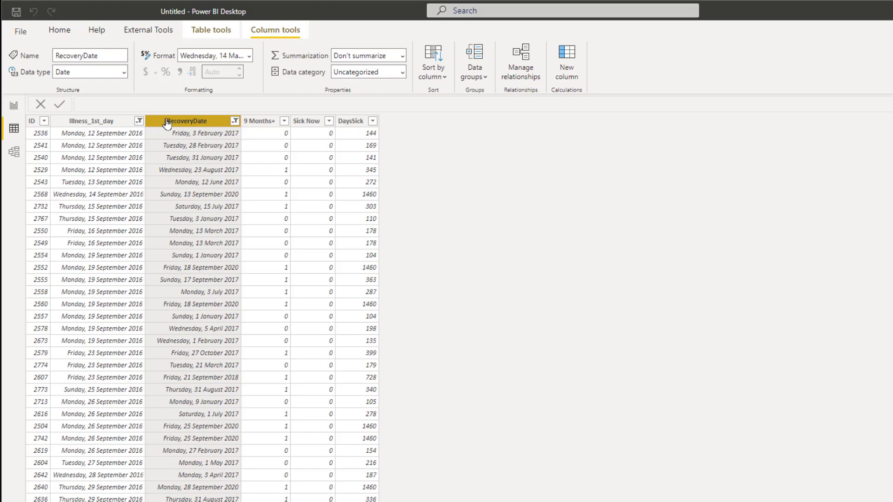
Open the custom date filter on Illness_1st_day and capture its "is on or before 31/12/2017" condition as a second image in FastStone Editor.
left_click(138, 121)
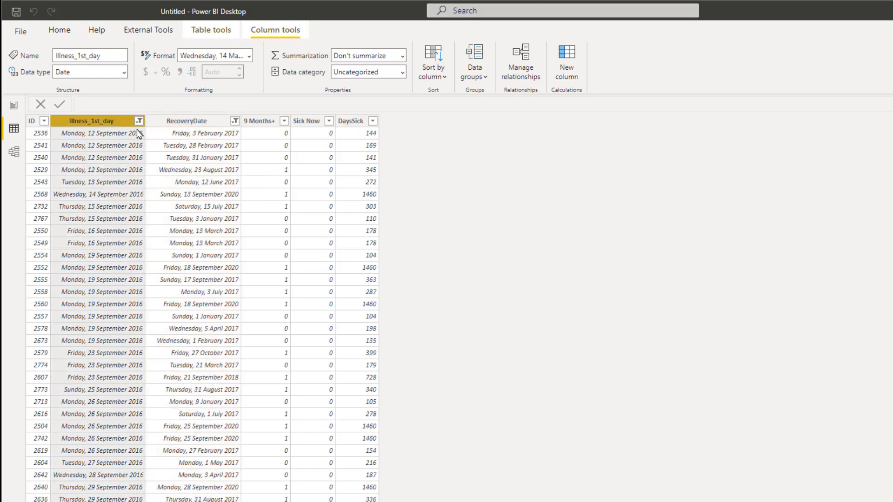
mouse_move(177, 204)
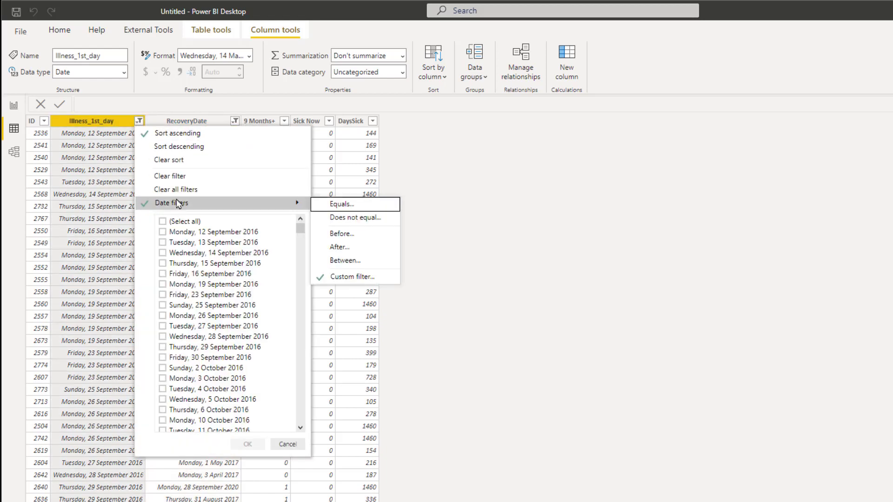
left_click(353, 277)
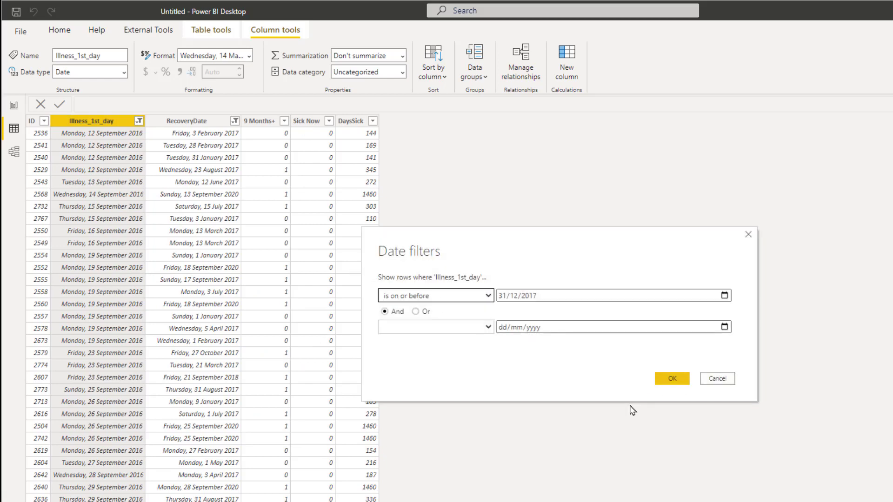
key("alt+Tab")
left_click(604, 297)
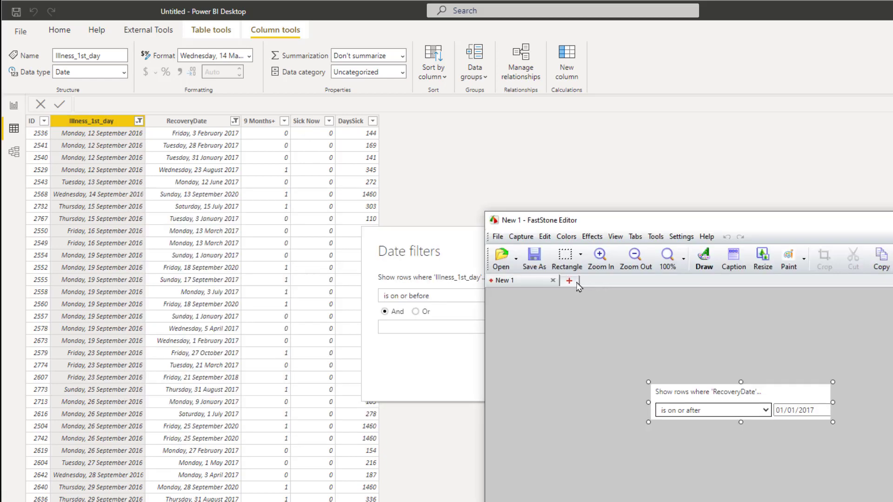
left_click(580, 254)
left_click(593, 274)
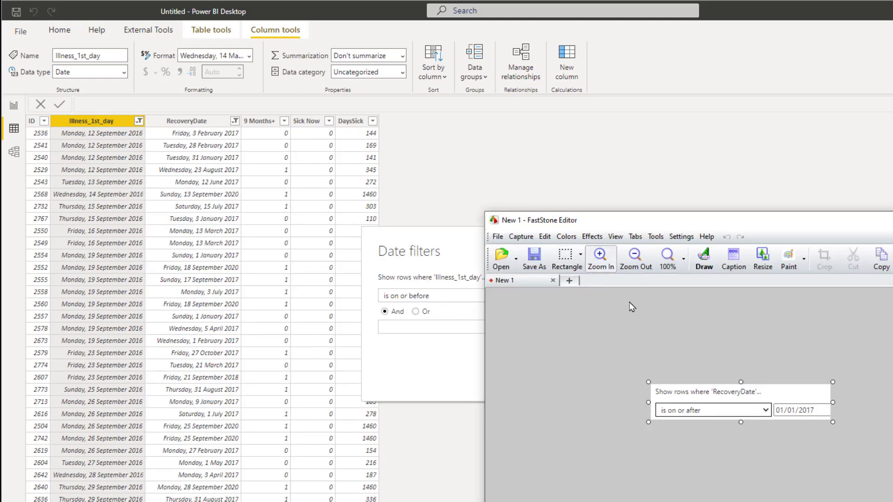
left_click(567, 280)
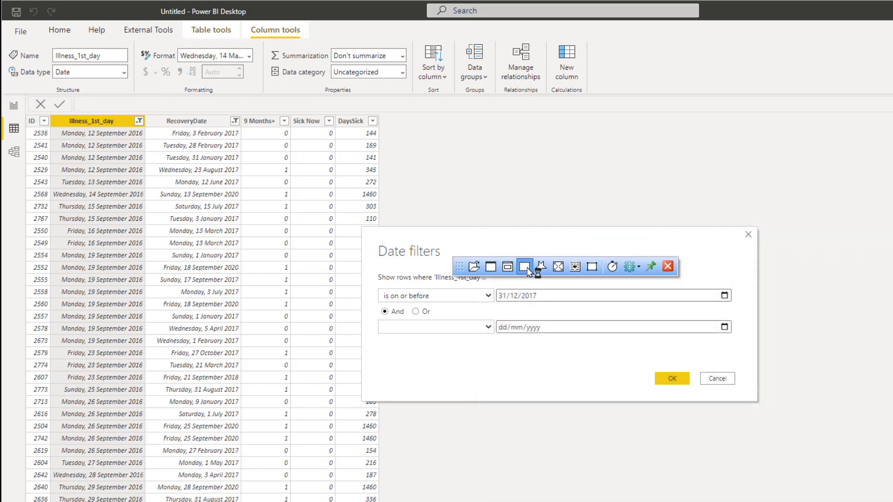
left_click(523, 269)
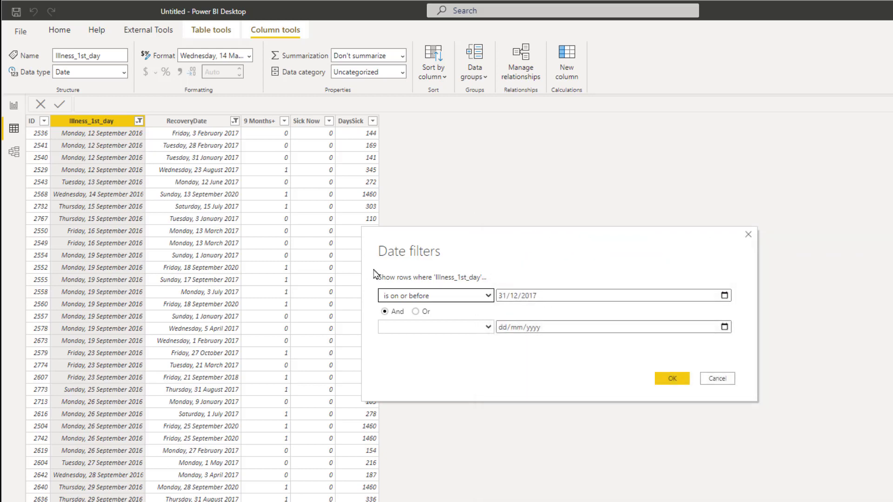
left_click_drag(373, 267, 741, 308)
Combine the two captured filter conditions into a single image in FastStone Editor, stacked vertically.
left_click(533, 287)
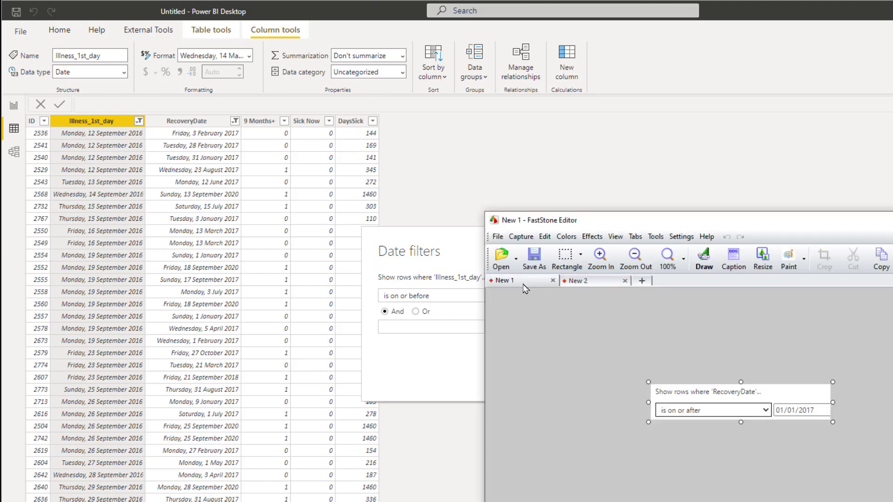
left_click(582, 285)
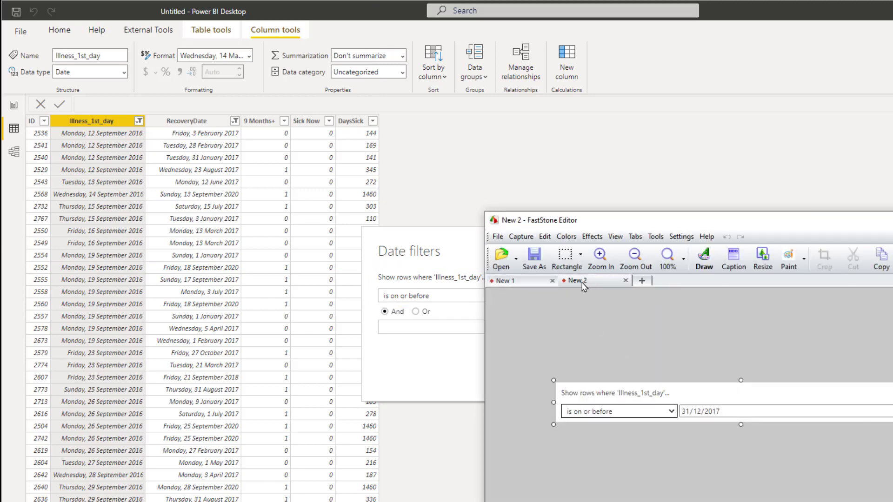
left_click(656, 237)
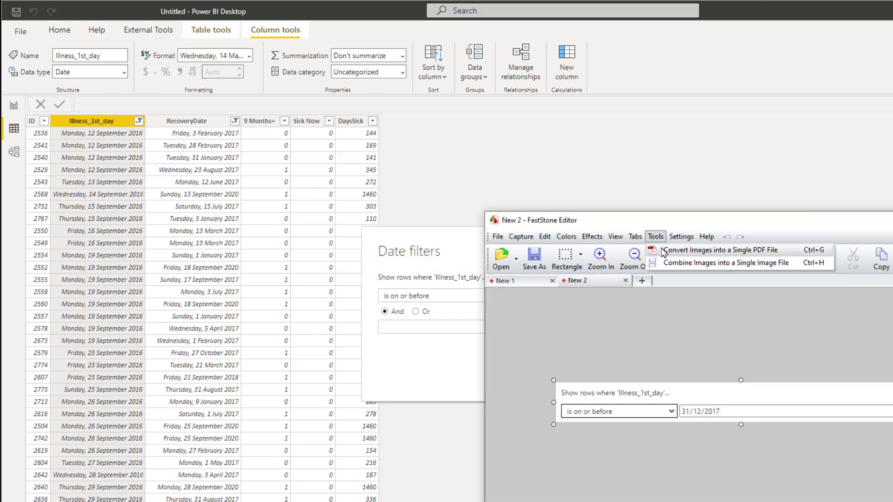
left_click(688, 264)
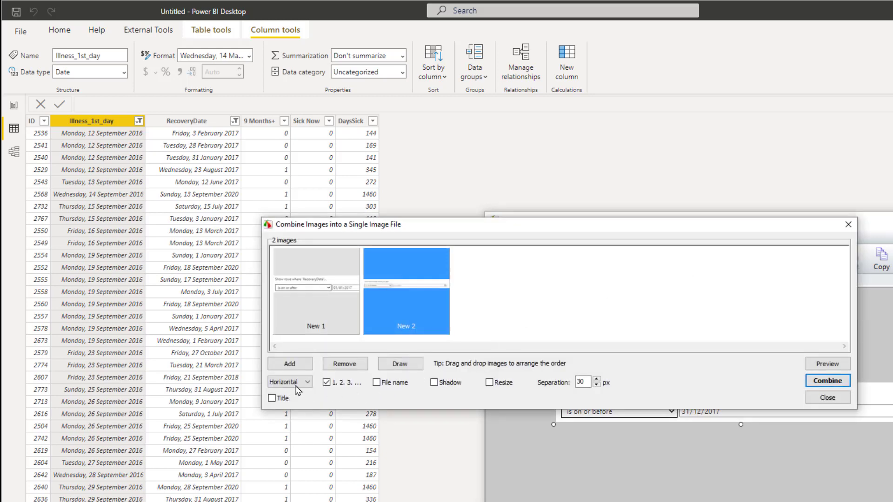
left_click(308, 383)
left_click(298, 403)
left_click(828, 380)
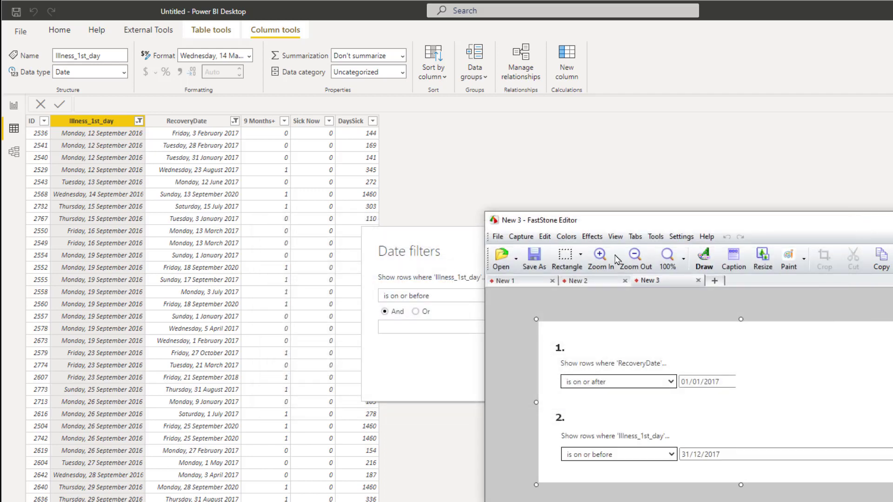
Place the combined image beside the data table, mark the column headers, and close the Illness_1st_day date filter without changes.
mouse_move(796, 235)
left_mouse_down()
mouse_move(770, 202)
mouse_move(779, 238)
left_mouse_up()
left_click_drag(825, 222, 806, 152)
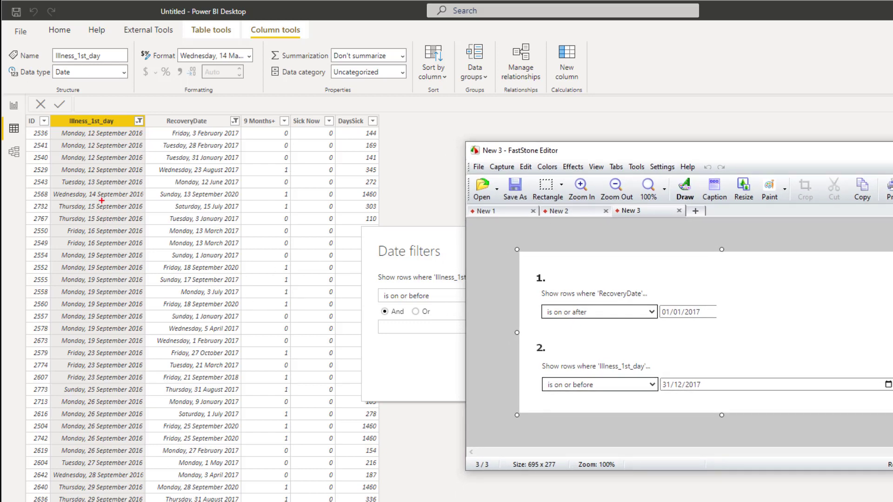
mouse_move(23, 111)
left_mouse_down()
mouse_move(144, 137)
mouse_move(395, 130)
left_mouse_up()
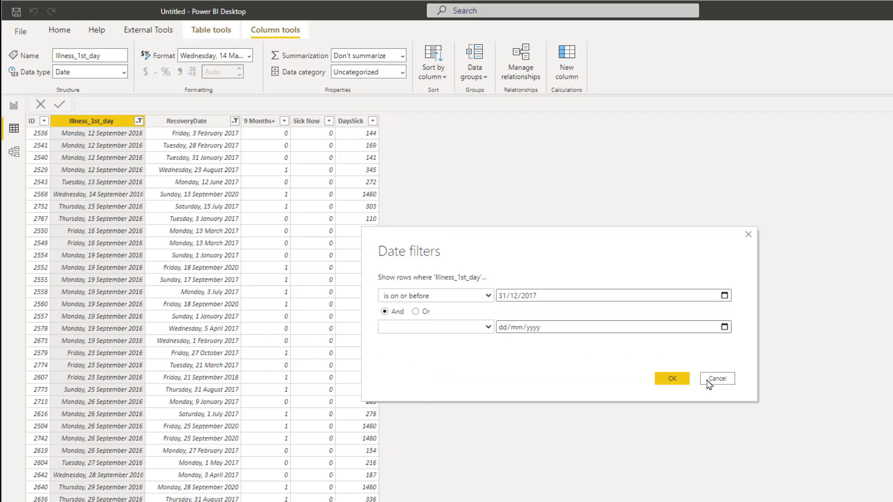
left_click(716, 379)
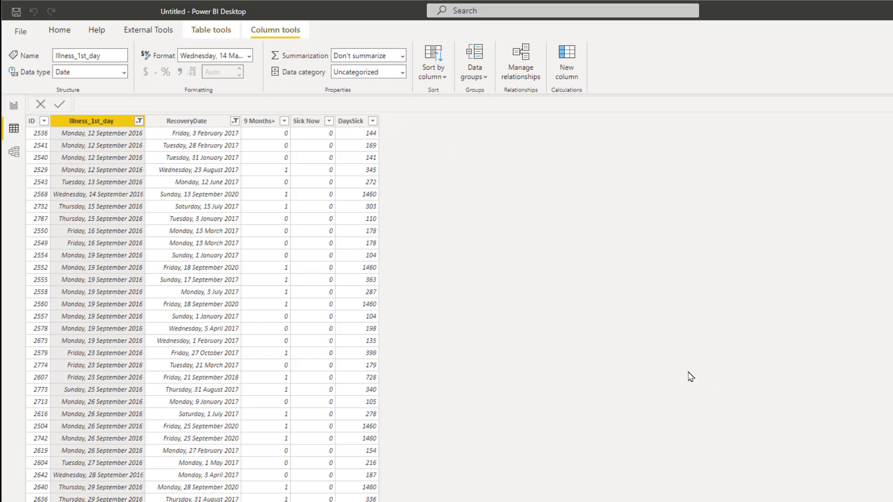
Return to the report page and create a new measure in the Data table.
left_click(13, 105)
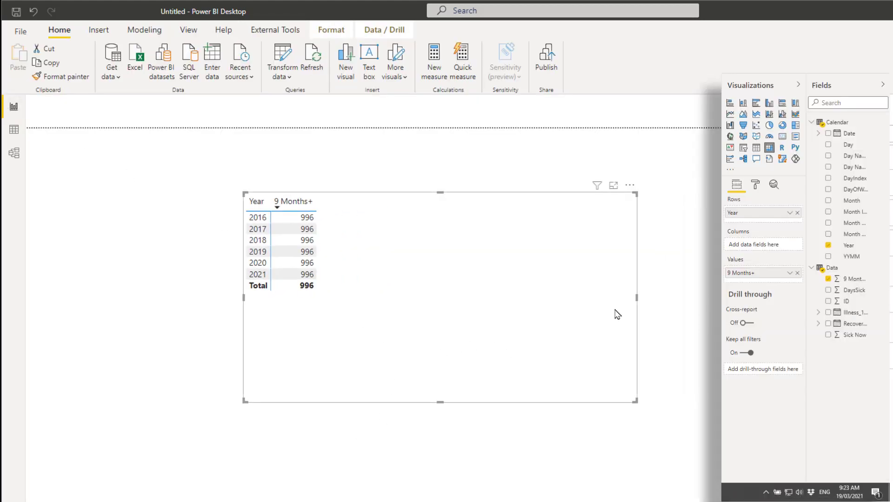
right_click(832, 268)
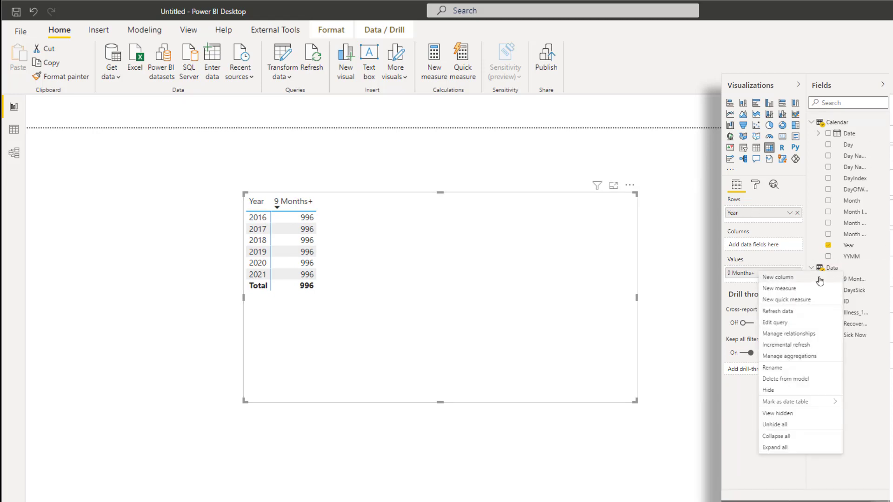
left_click(797, 288)
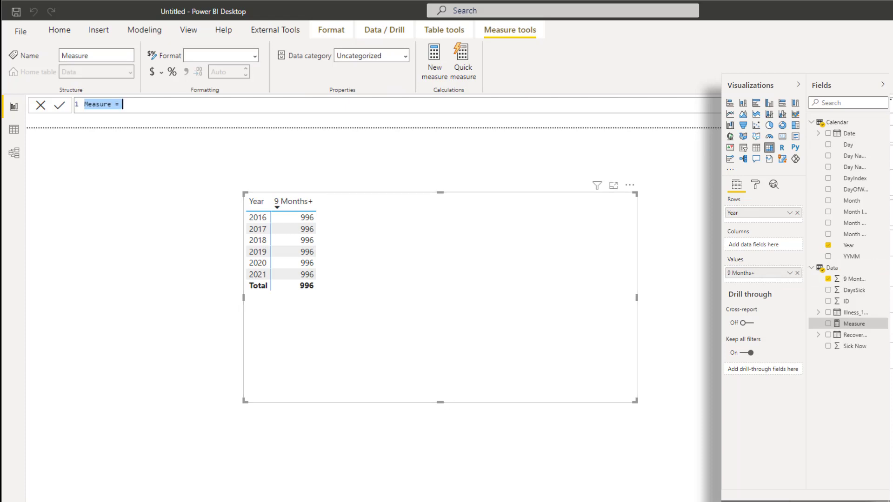
Compare the start and end dates in the captured filter conditions with the Year rows of the matrix, then return to Power BI.
key("alt+Tab")
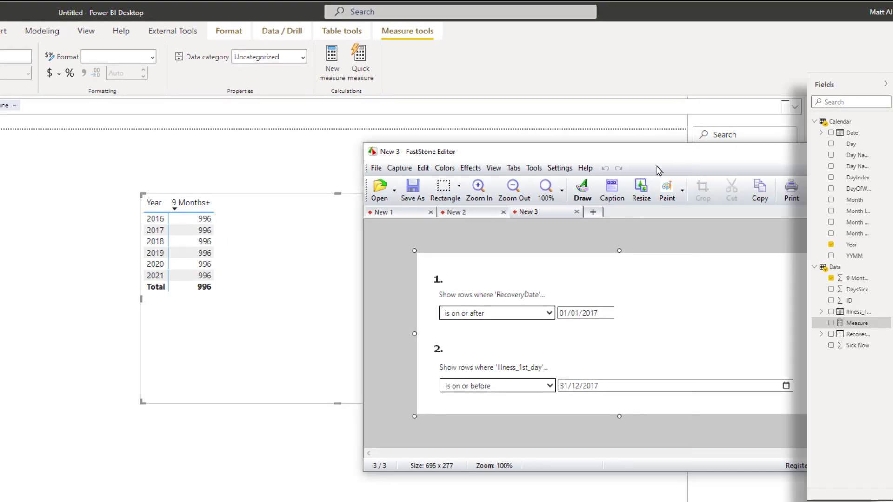
left_click_drag(666, 158, 689, 123)
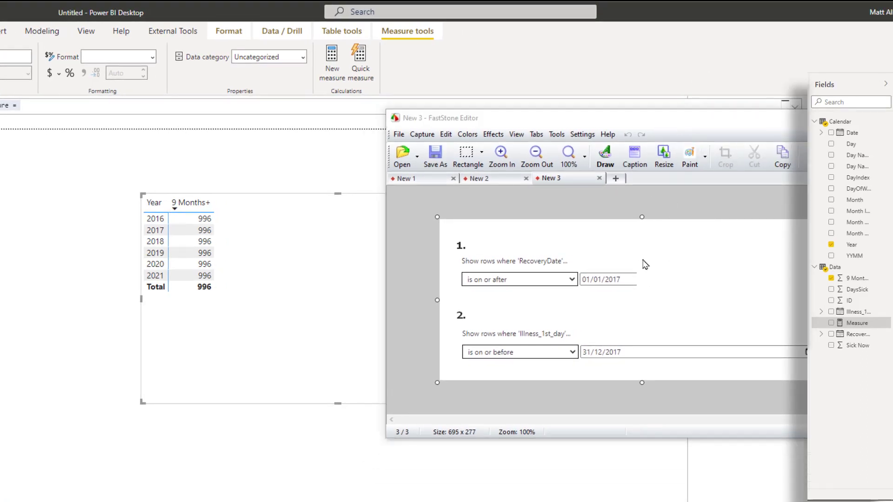
mouse_move(579, 267)
left_mouse_down()
mouse_move(656, 292)
mouse_move(636, 319)
left_mouse_up()
left_click_drag(579, 342, 624, 370)
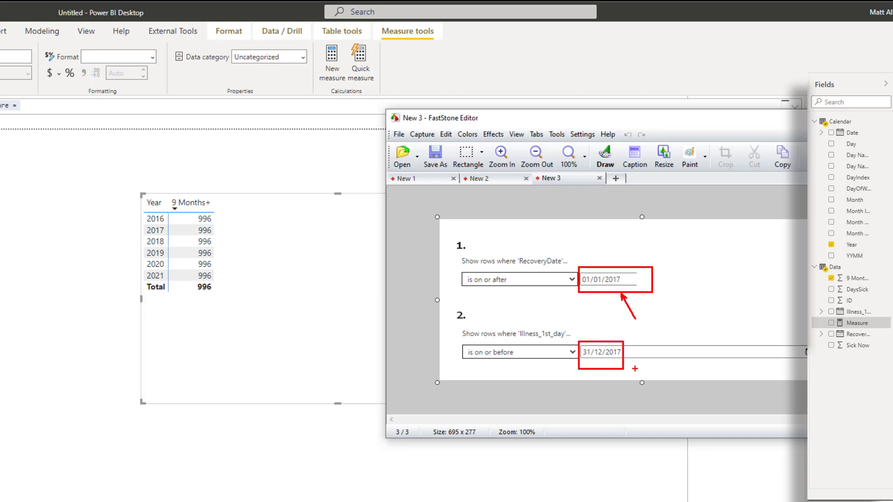
left_click_drag(135, 222, 170, 236)
left_click_drag(139, 248, 170, 260)
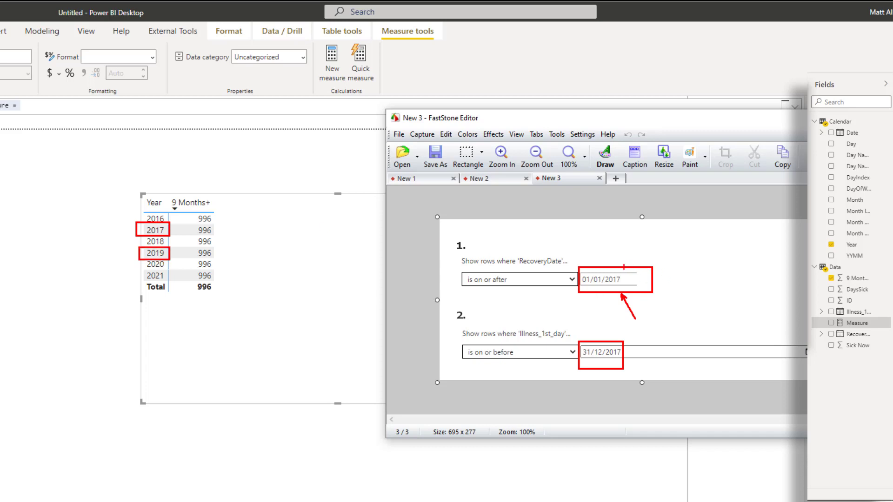
left_click_drag(624, 267, 660, 244)
left_click_drag(624, 350, 666, 372)
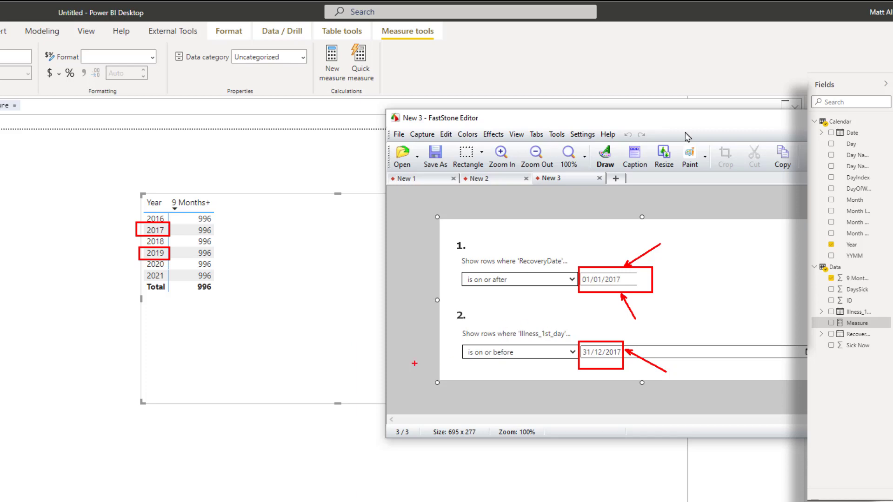
key("Escape")
left_click(515, 75)
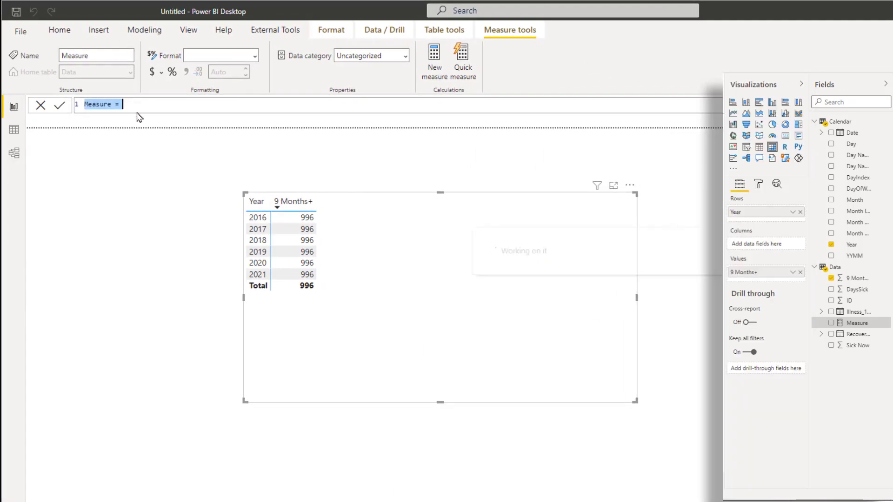
Begin the measure's formula with a StartOfYear variable equal to min('Calendar'[Date]) and start a second formula line.
left_click(140, 103)
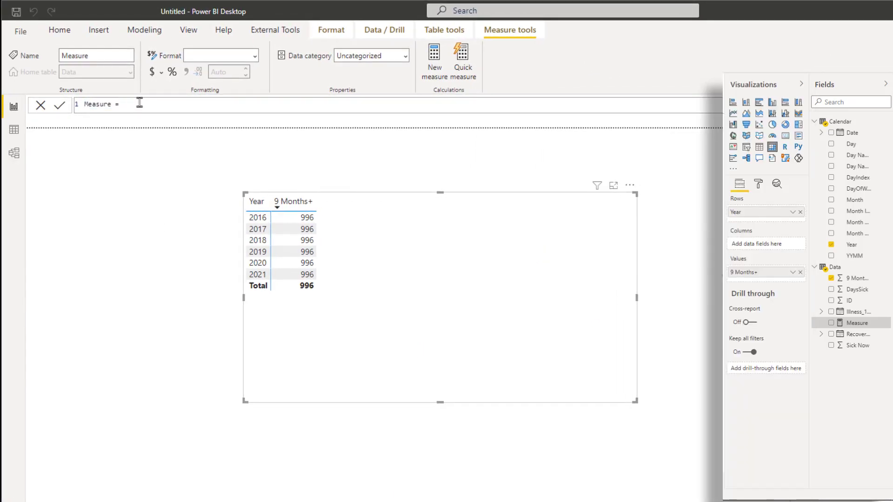
type("var")
type("sure = var Start")
type("Of")
type("Year")
type(" =")
type("mi")
type("n(cal")
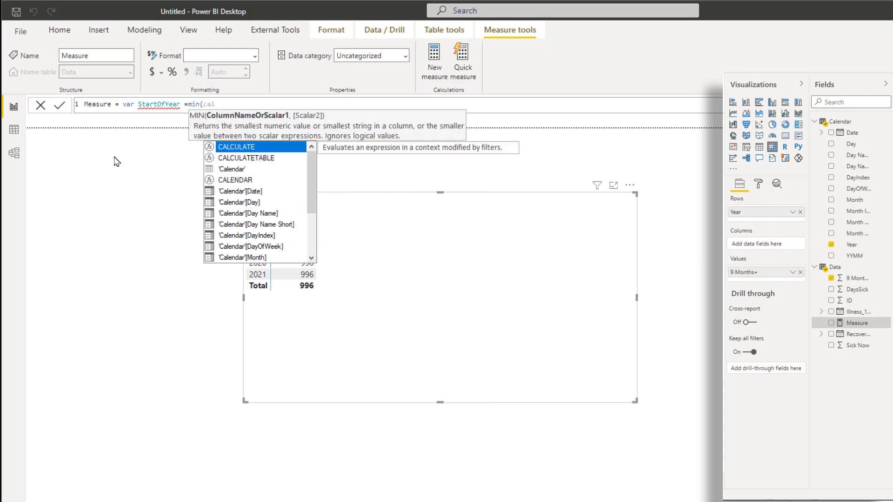
key("Down")
key("Down")
key("Down")
key("Down")
key("Tab")
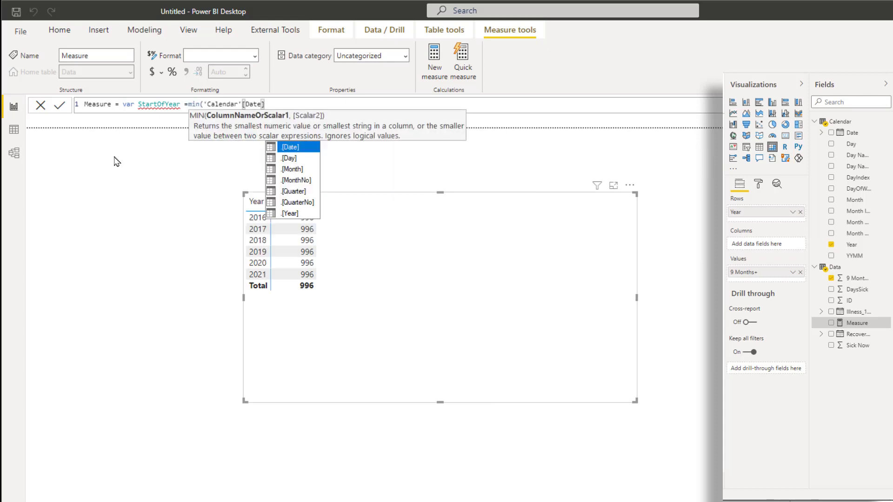
type(")")
key("shift+Return")
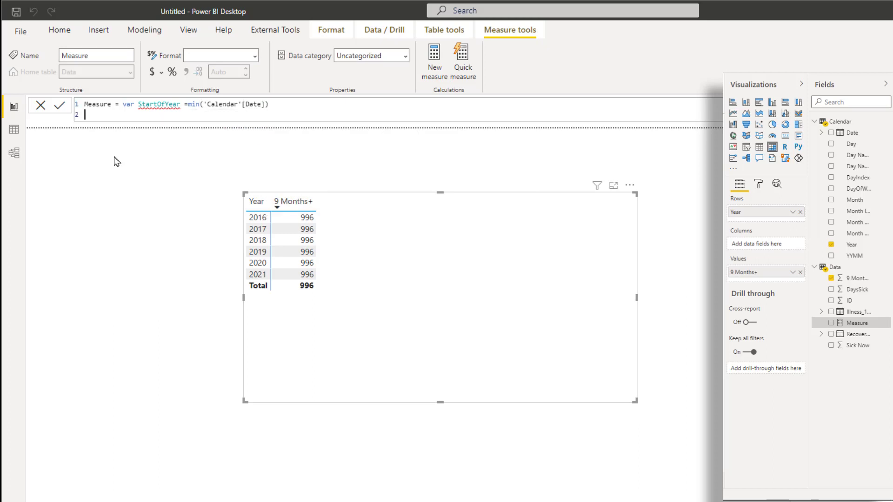
Complete the second formula line so the measure returns the StartOfYear variable.
key("Tab")
type("return start")
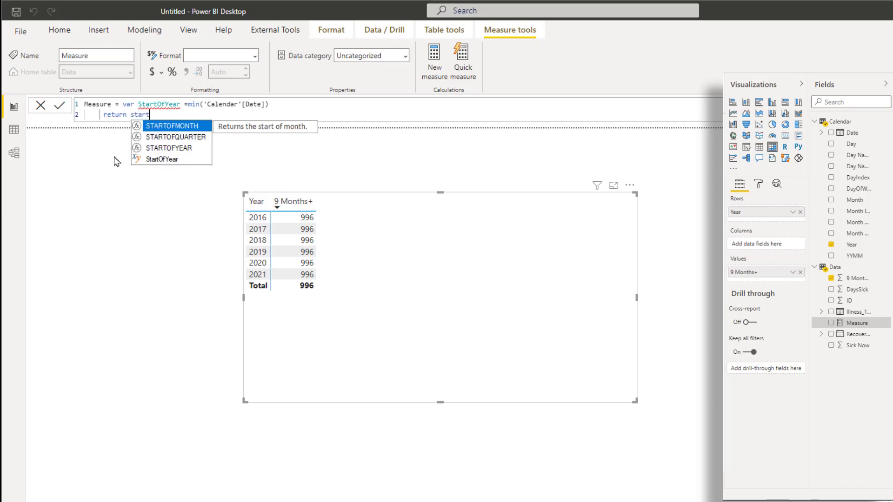
key("Down")
key("Down")
key("Down")
key("Tab")
left_click(211, 106)
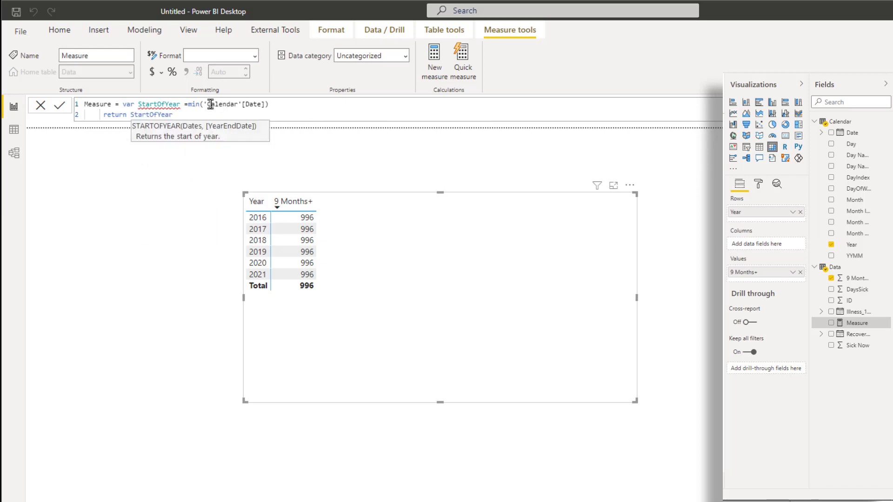
Rename the variable to myStartOfYear in both its definition and the return line.
left_click(162, 107)
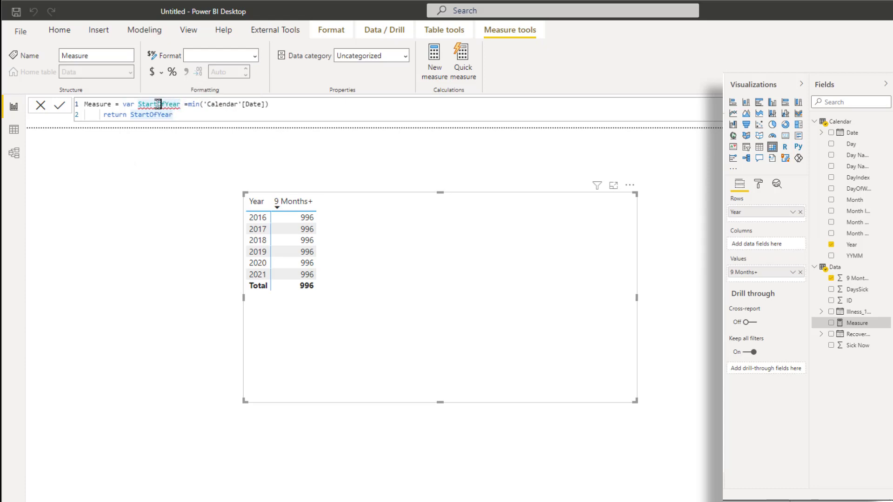
left_click(137, 104)
type("my")
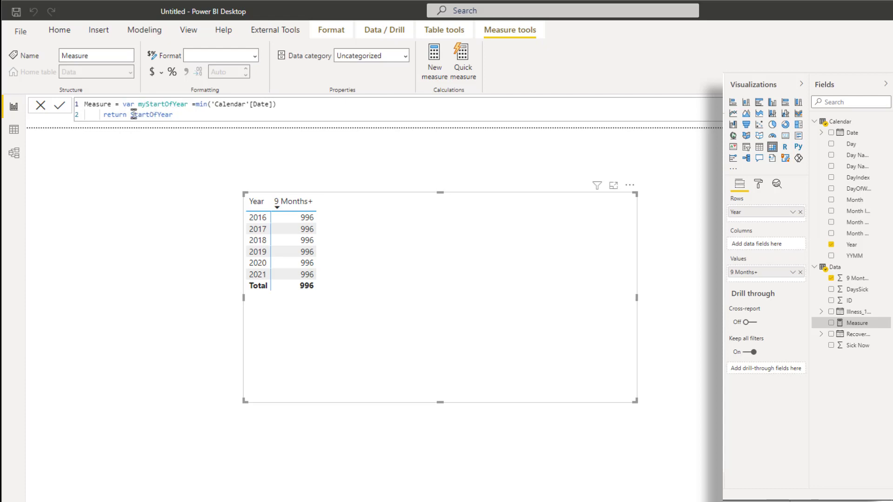
double_click(139, 115)
type("my")
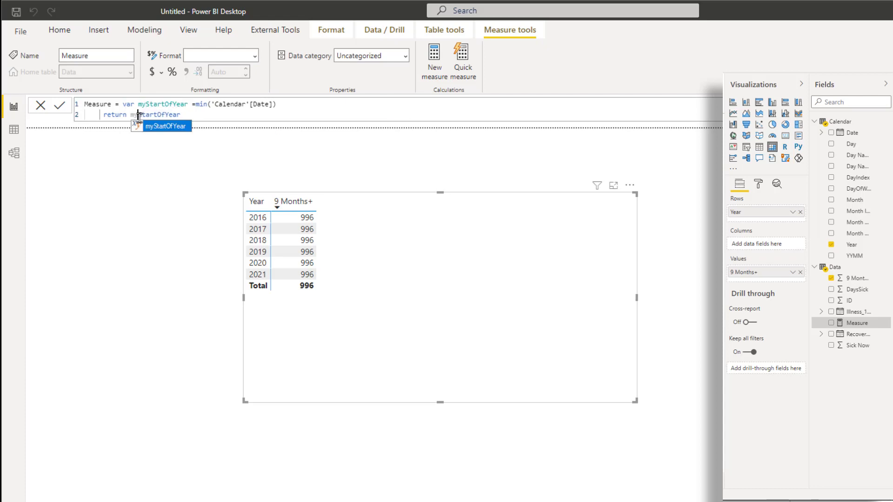
Commit the measure's formula and add Measure to the matrix values.
left_click(200, 106)
left_click(59, 105)
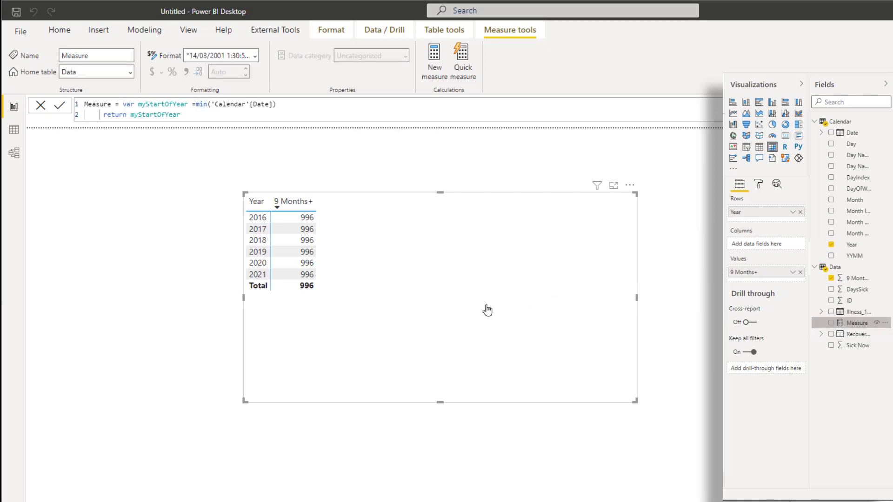
left_click(831, 322)
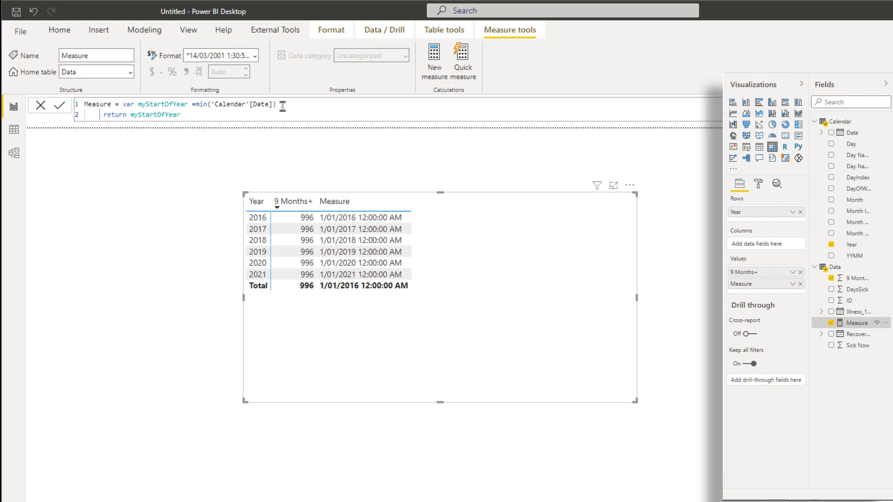
Duplicate the myStartOfYear definition on a new line and change the copy to var myEndOfYear =max('Calendar'[Date]).
left_click_drag(278, 104, 124, 104)
key("ctrl+c")
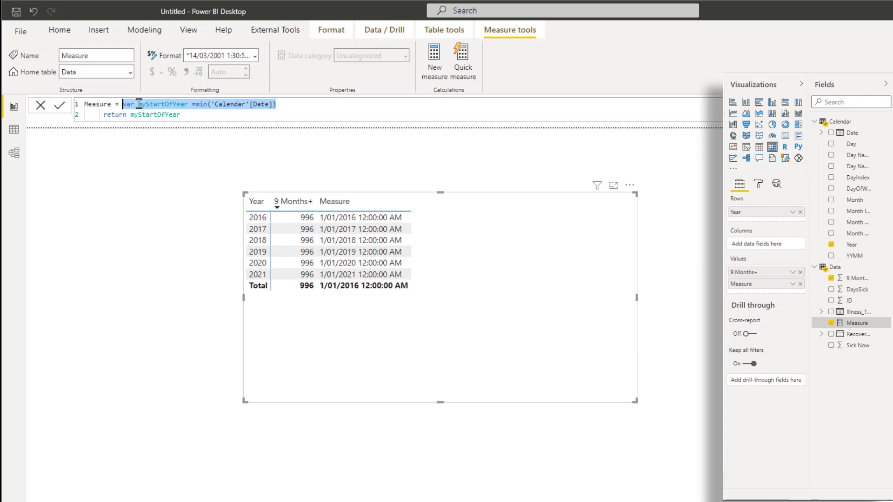
left_click(314, 106)
key("shift+Return")
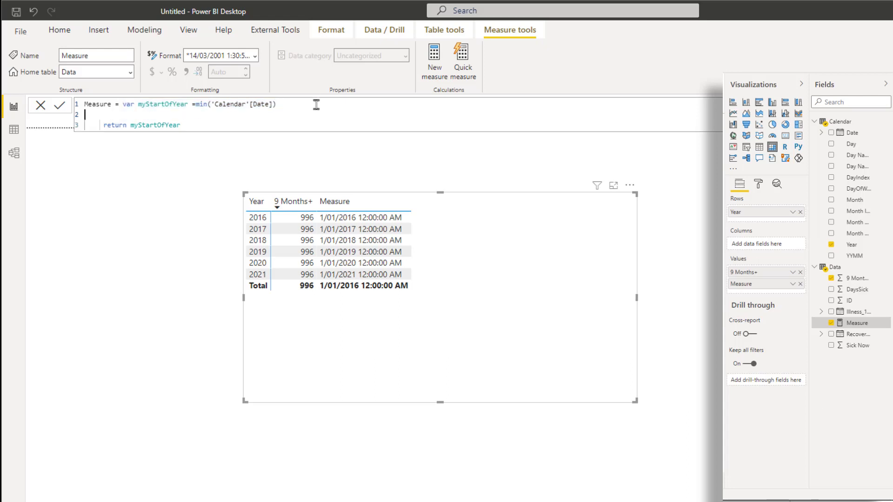
key("ctrl+v")
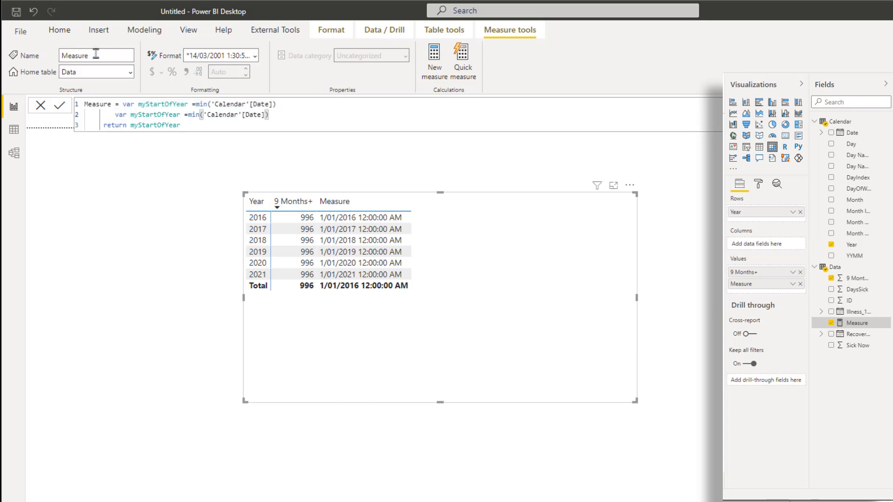
left_click_drag(156, 116, 137, 117)
type("End")
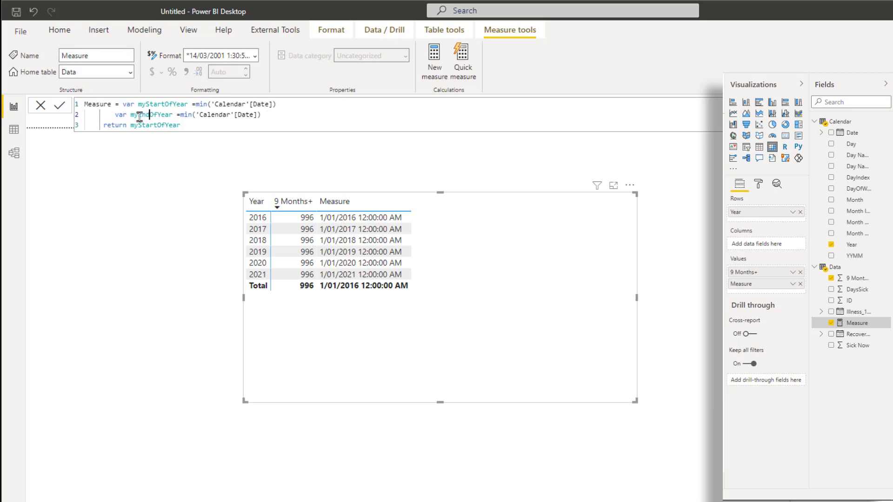
double_click(186, 114)
type("max")
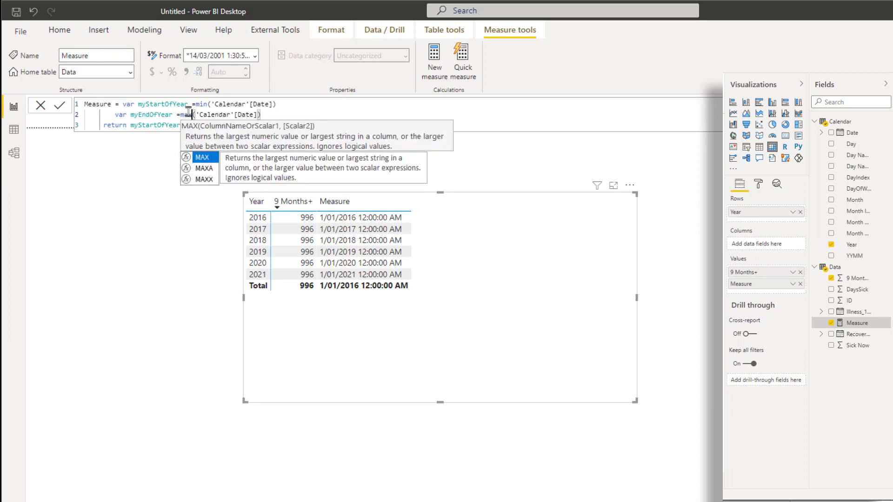
Make the measure return myEndOfYear and commit the formula.
double_click(155, 125)
type("myEn")
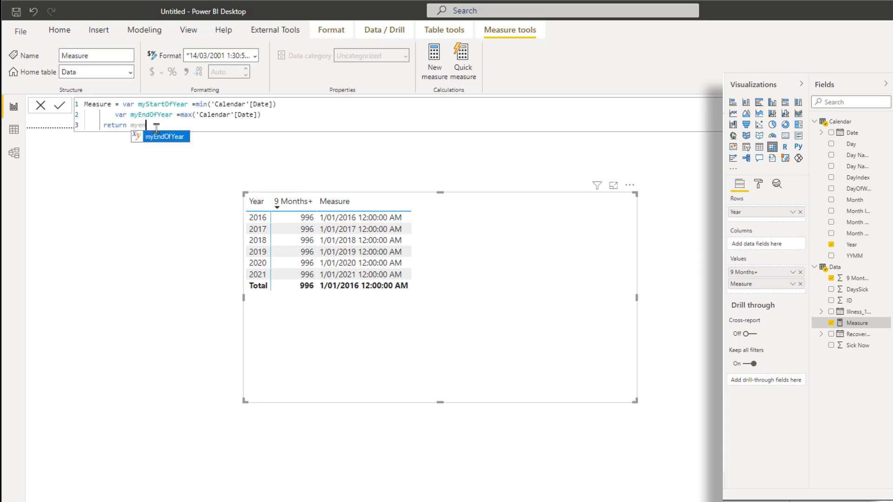
key("Tab")
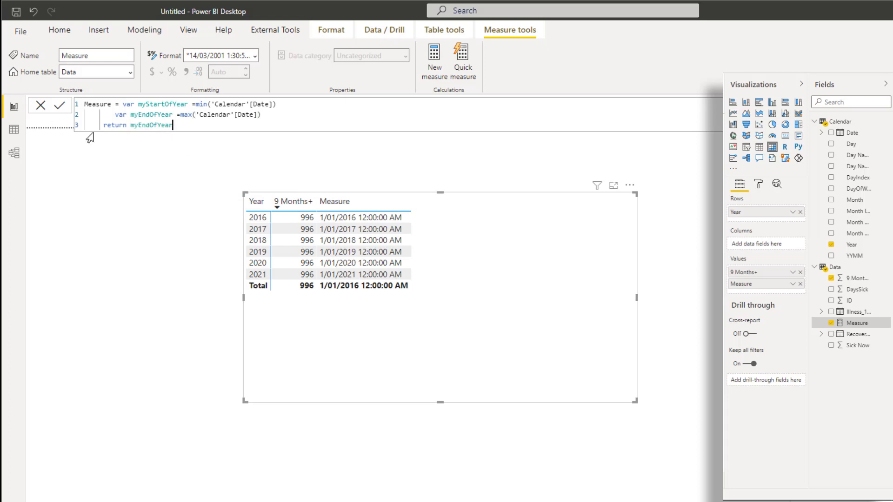
left_click(59, 110)
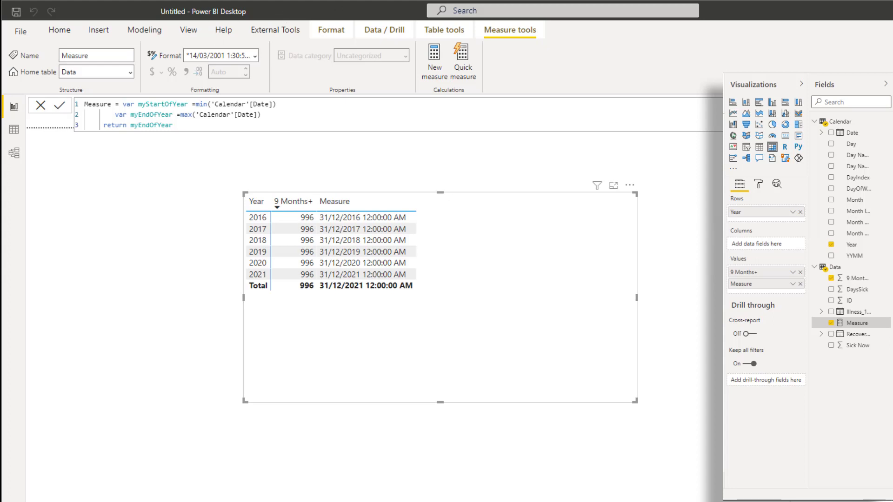
Switch to FastStone Editor, examine the RecoveryDate condition and its date in the captured filters, and return to Power BI.
key("alt+Tab")
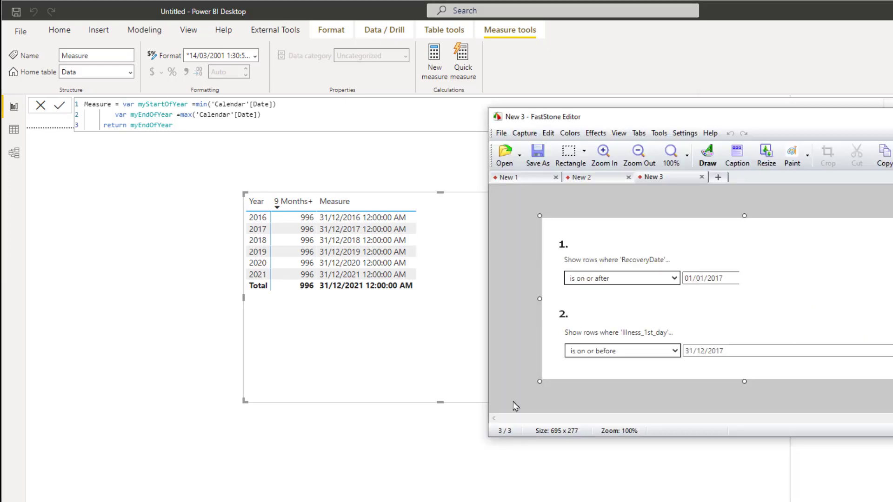
left_click_drag(733, 125, 764, 114)
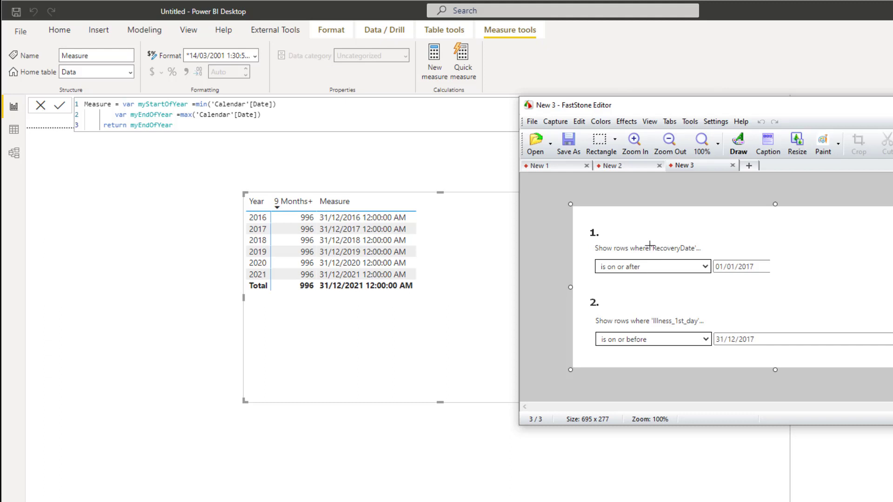
mouse_move(650, 237)
left_mouse_down()
mouse_move(707, 256)
mouse_move(672, 299)
left_mouse_up()
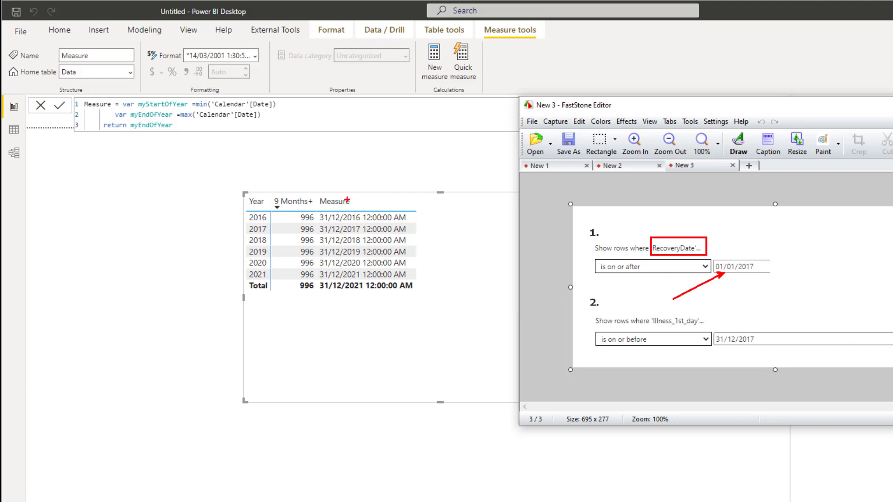
left_click(384, 123)
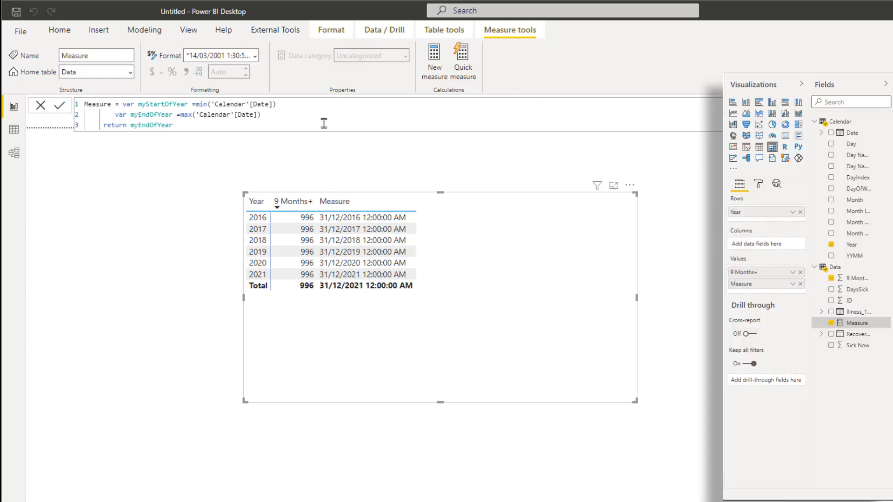
Add the variable myFilteredTable = FILTER(Data,Data[RecoveryDate] >= myStartOfYear) on a new line before the return.
left_click(284, 114)
key("shift+Return")
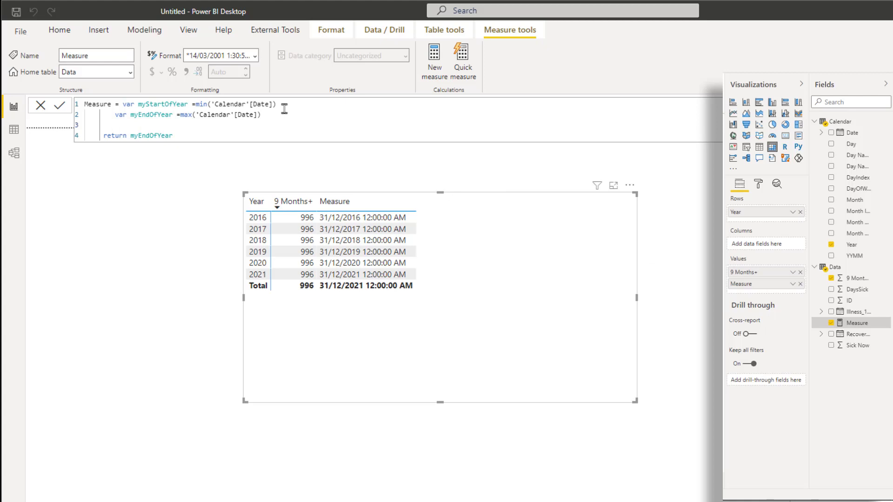
type("var myFilteredTable = FILTER(")
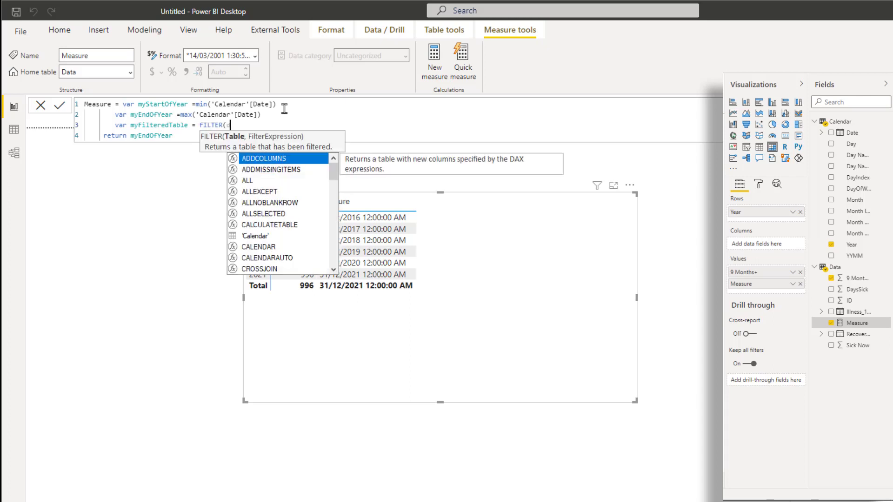
type("Data,")
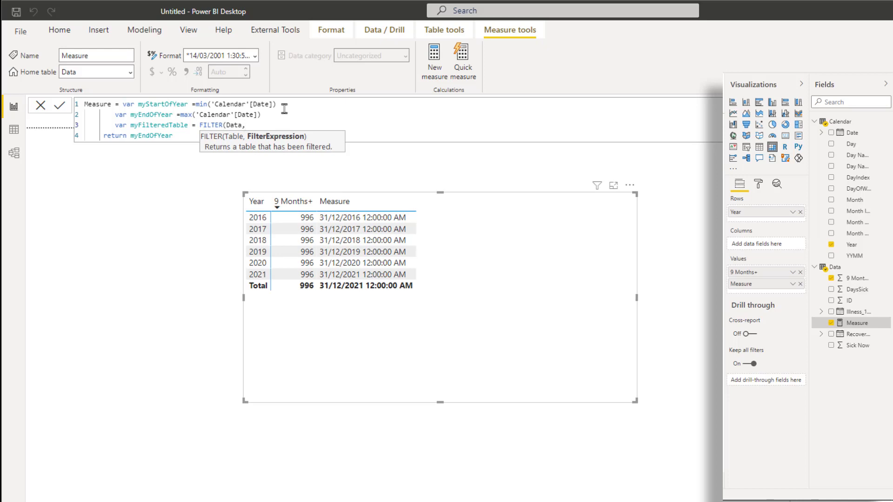
type("rec")
key("Tab")
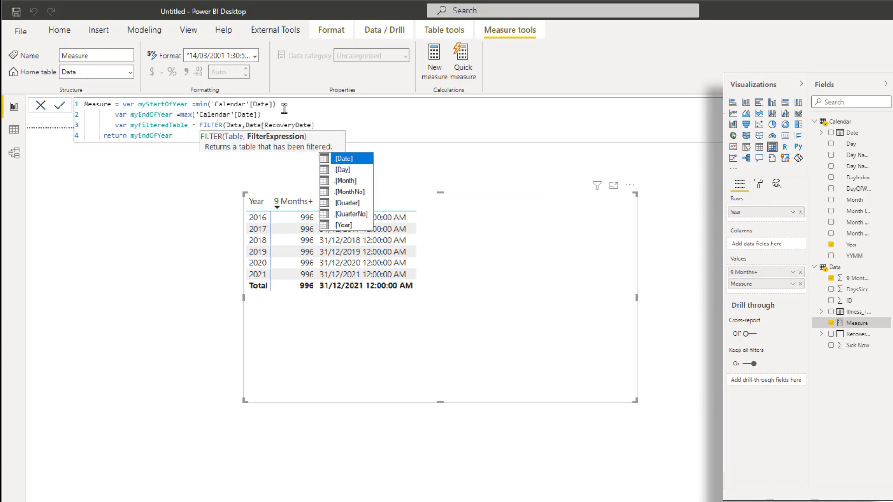
type(">=")
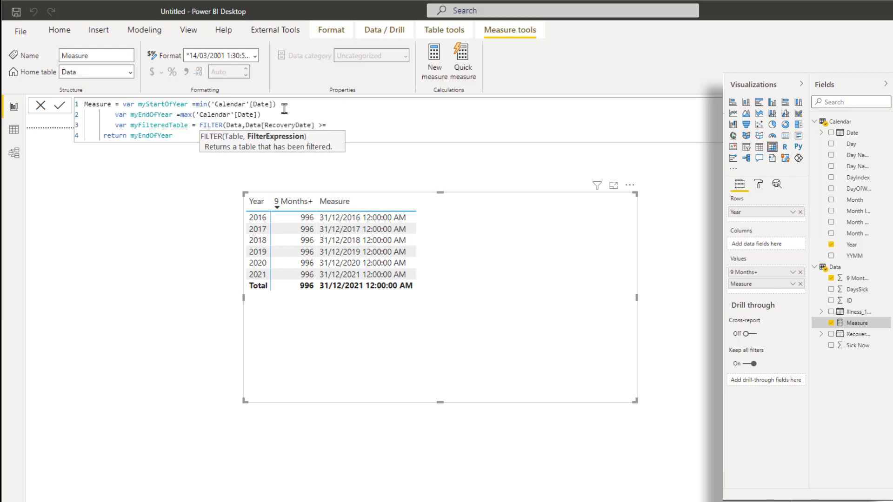
type(" myS")
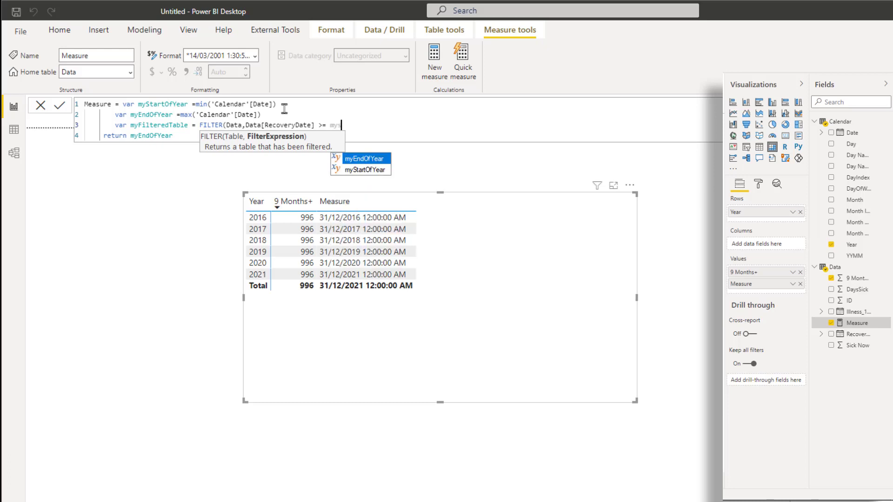
key("Tab")
type(")")
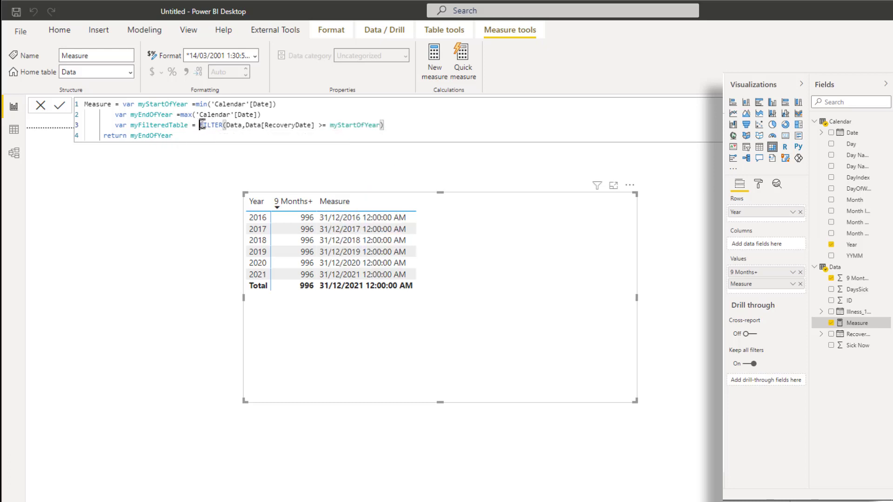
left_click_drag(200, 125, 397, 122)
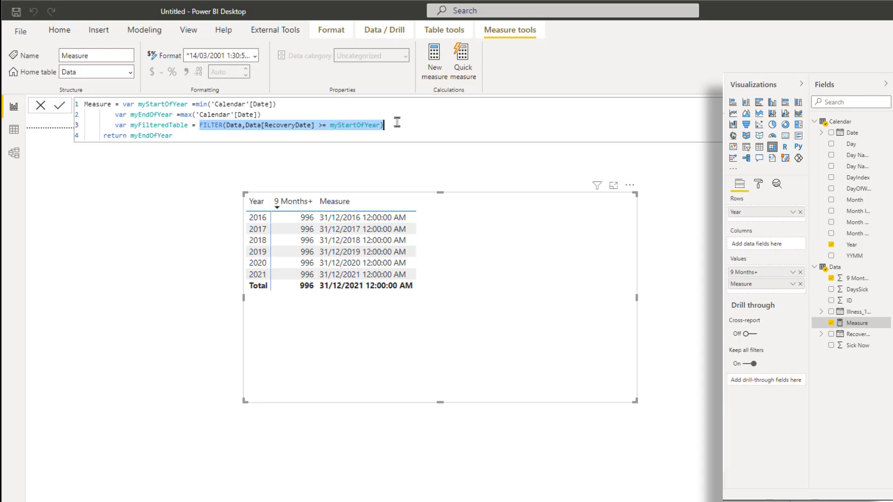
Change the measure's return expression to COUNTROWS(myFilteredTable) and commit the formula.
double_click(143, 136)
key("BackSpace")
type("my")
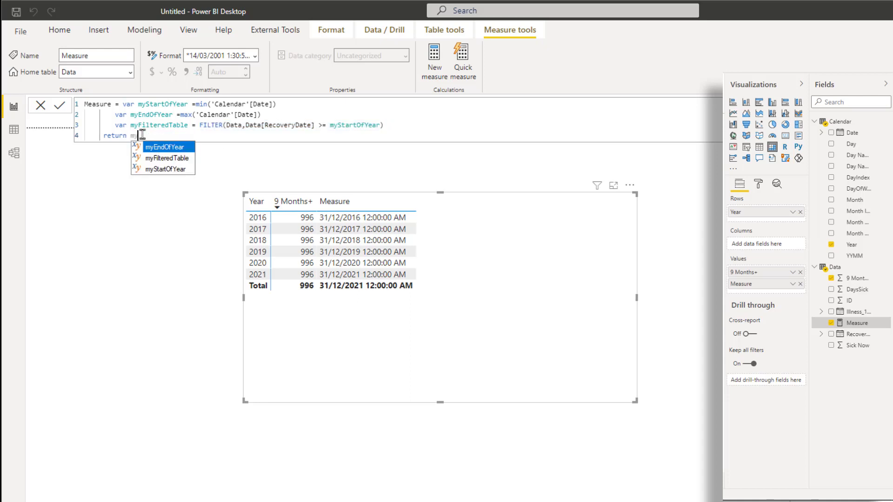
key("Down")
key("Tab")
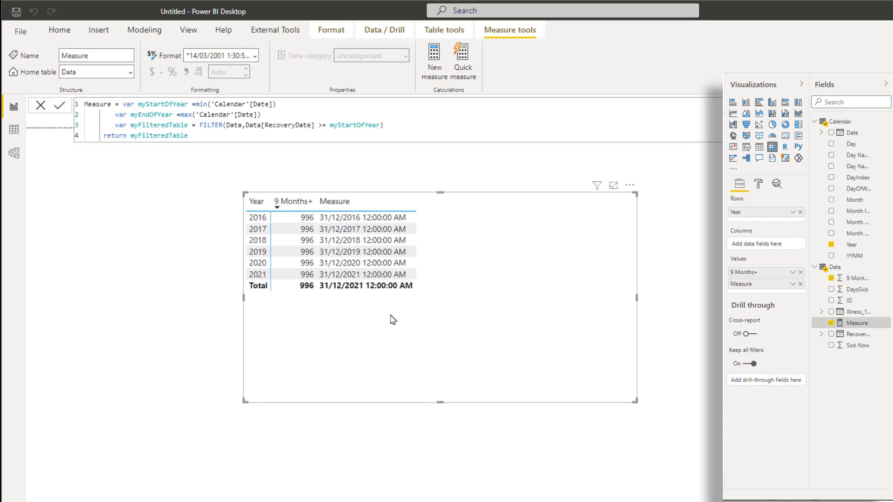
left_click(129, 136)
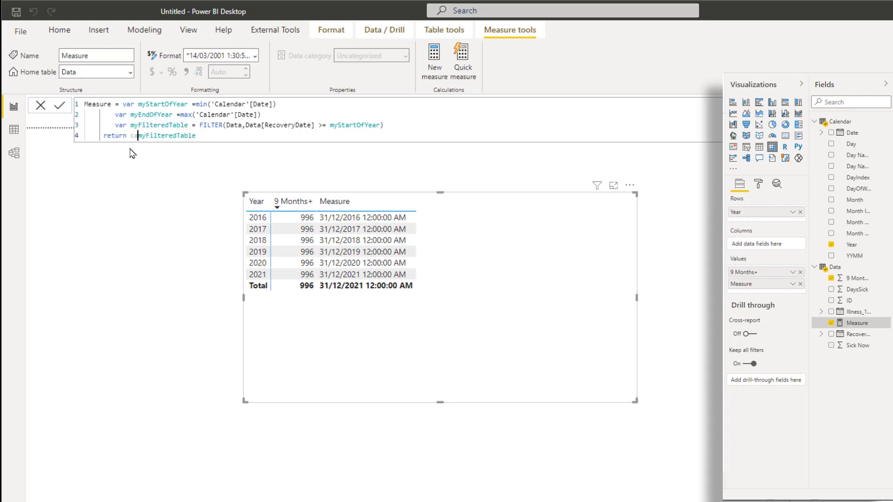
type("cauntr")
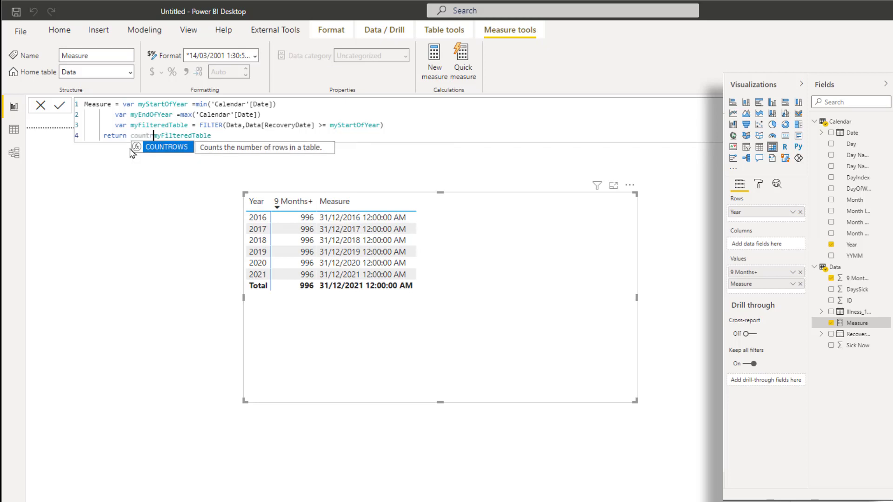
key("Tab")
left_click(266, 134)
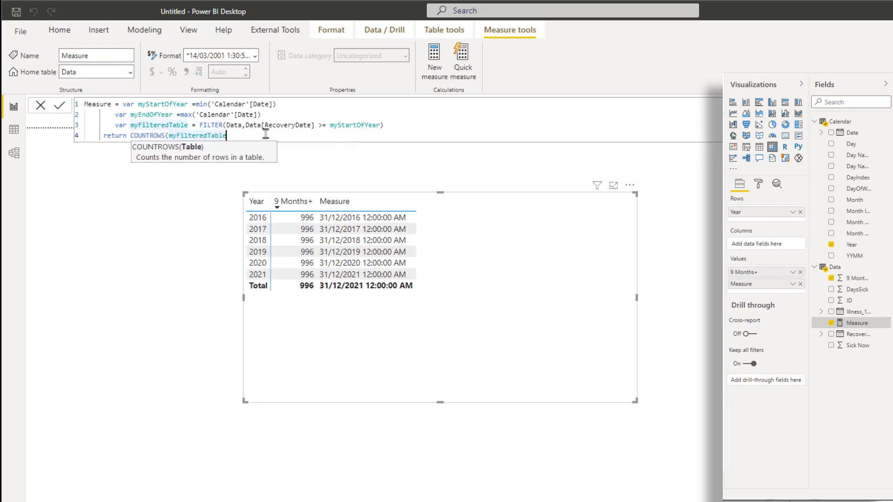
type(")")
key("Return")
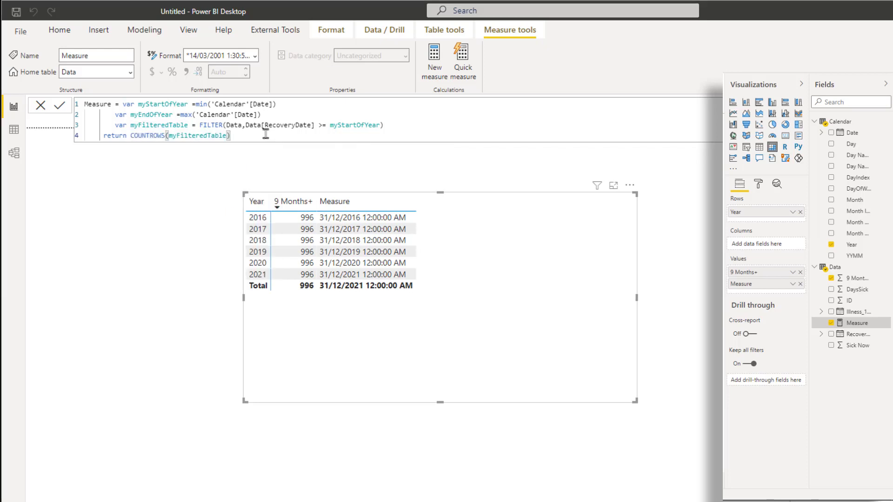
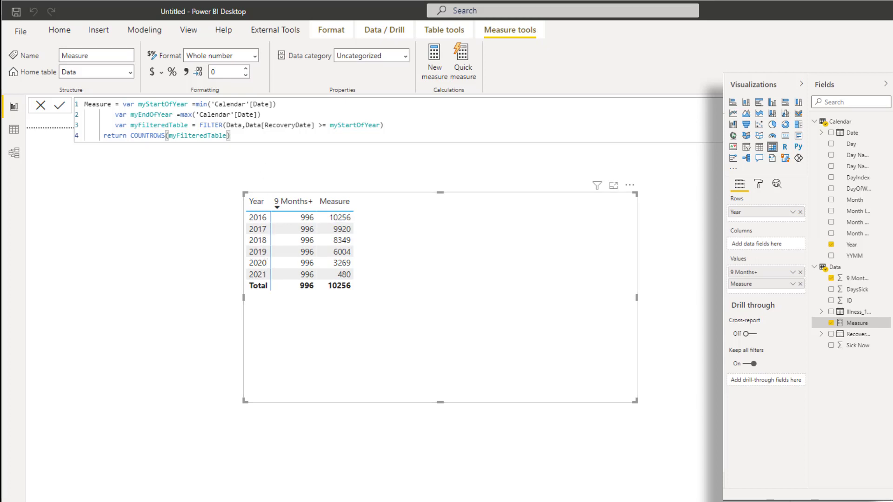
Switch to FastStone Editor, mark up and examine the RecoveryDate and Illness_1st_day conditions in the captured filters, and uncover the formula.
key("alt+Tab")
left_click_drag(639, 130, 711, 127)
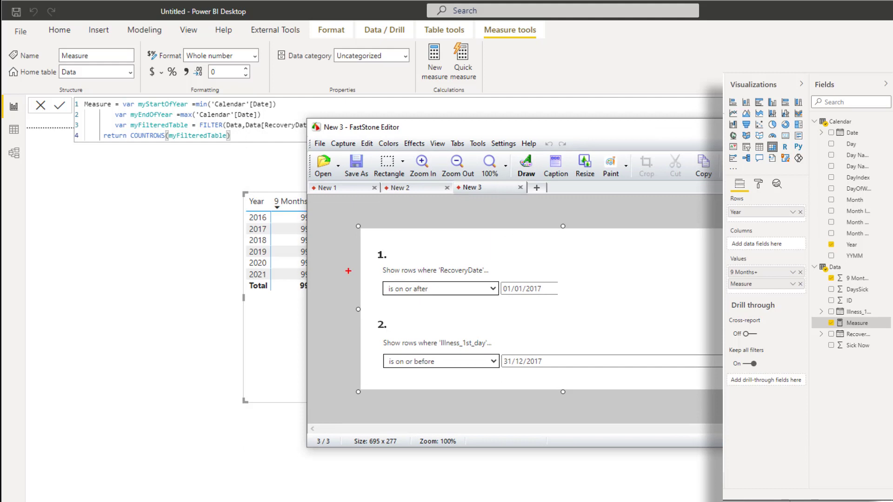
left_click_drag(364, 260, 597, 308)
left_click_drag(361, 335, 587, 382)
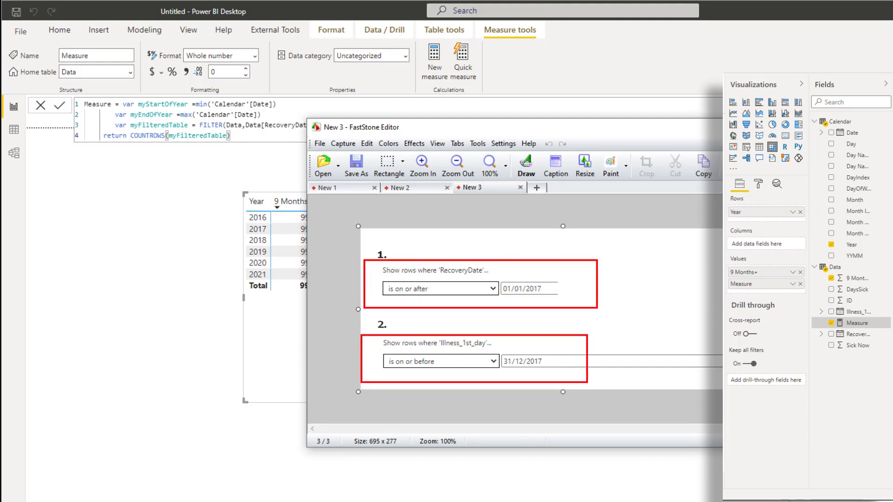
key("Escape")
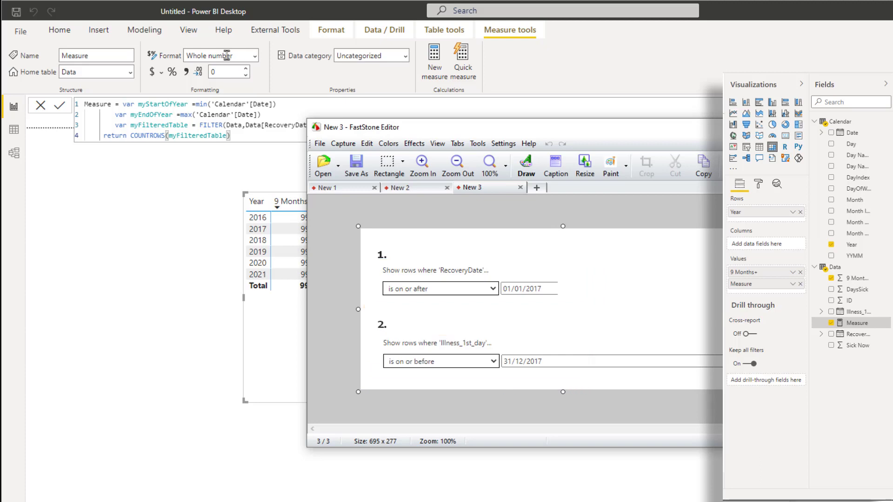
left_click_drag(486, 128, 470, 234)
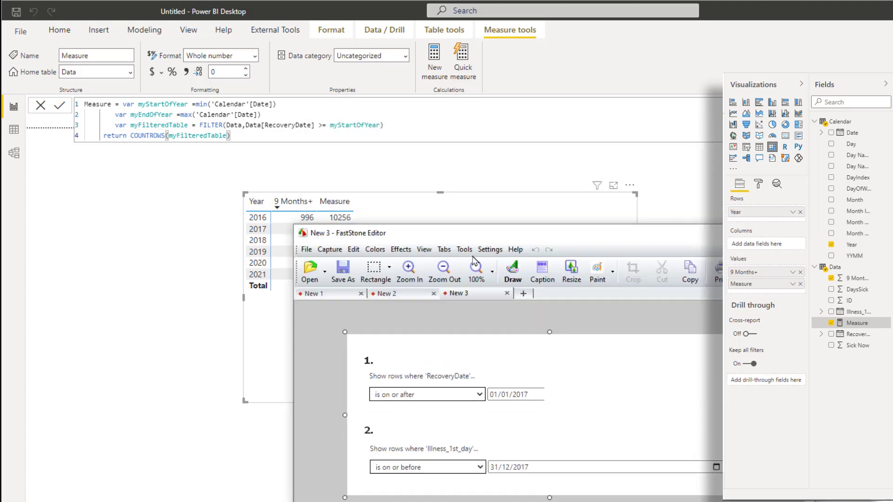
Extend the myFilteredTable filter in Power BI with && Data[Illness_1st_day] <= myEndOfYear and commit the formula.
left_click(398, 126)
key("BackSpace")
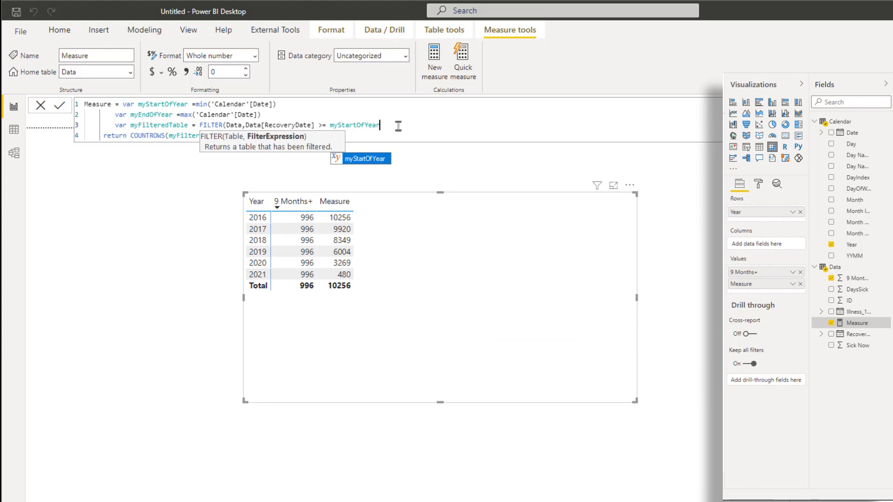
type("&")
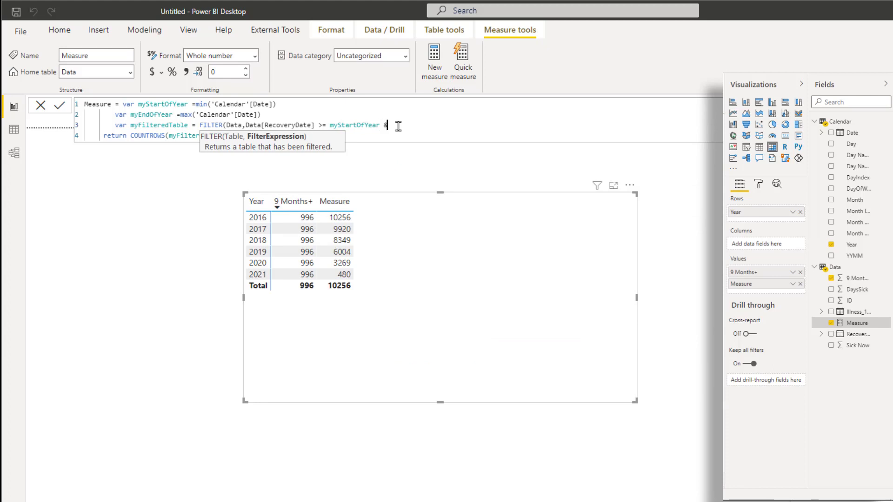
type("&")
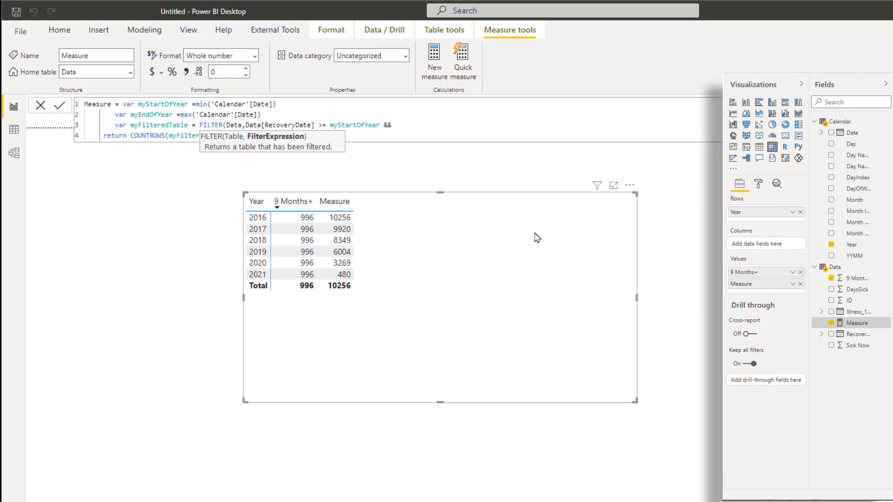
type("ill")
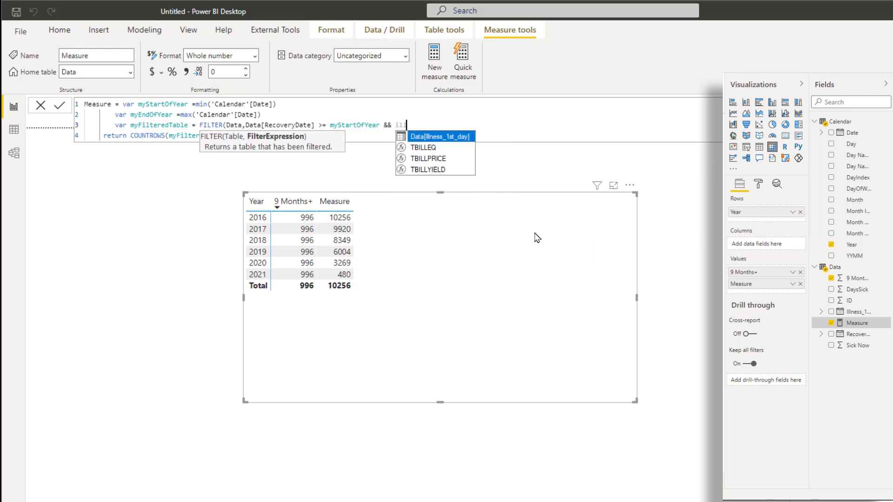
key("Tab")
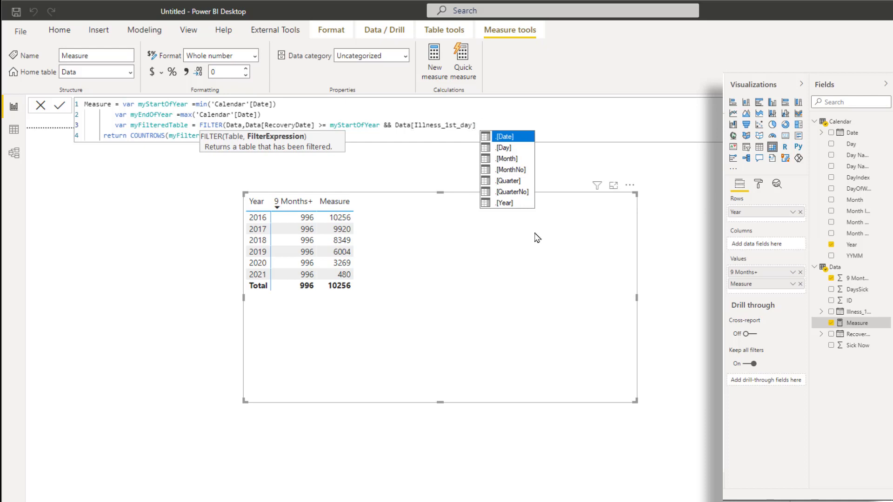
type("<=")
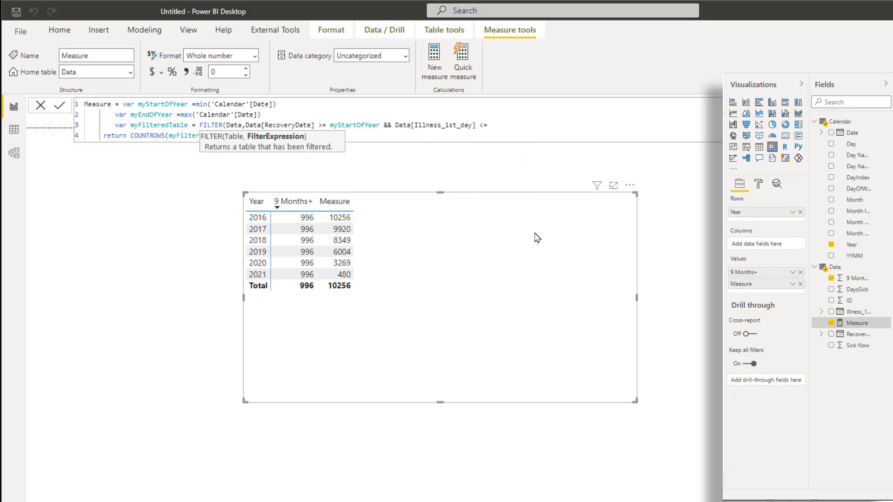
type(" myE")
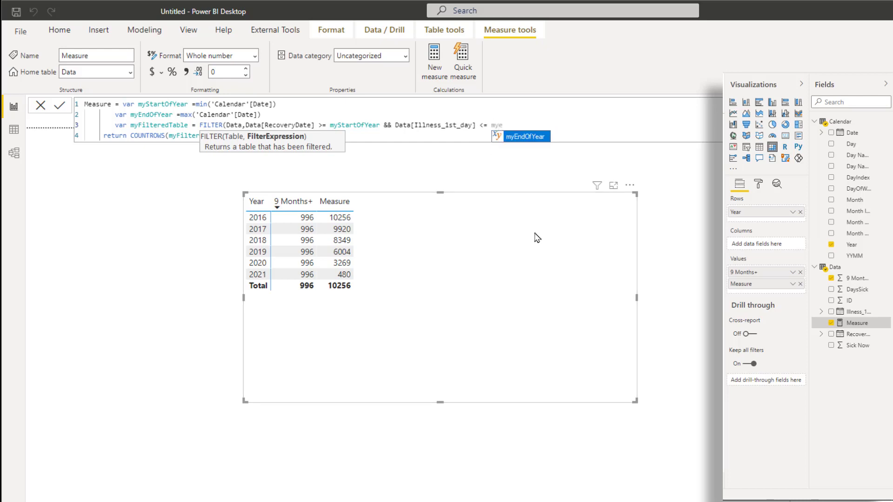
key("Tab")
type(")")
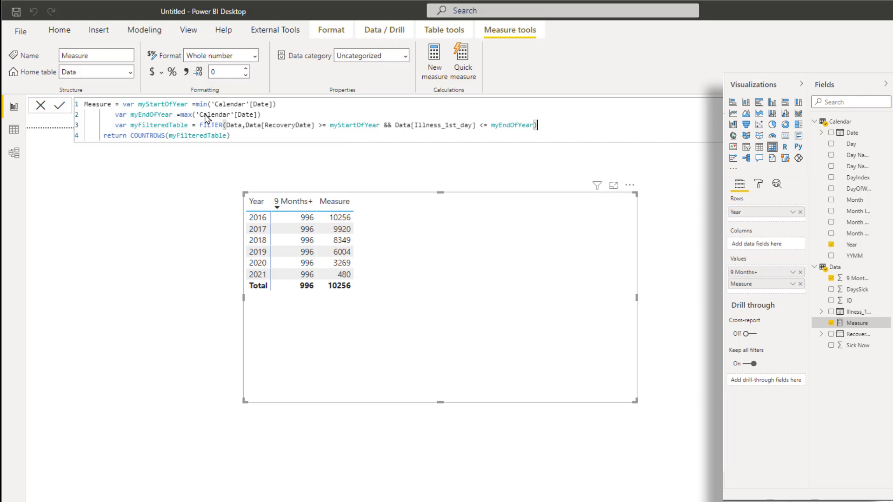
left_click(58, 108)
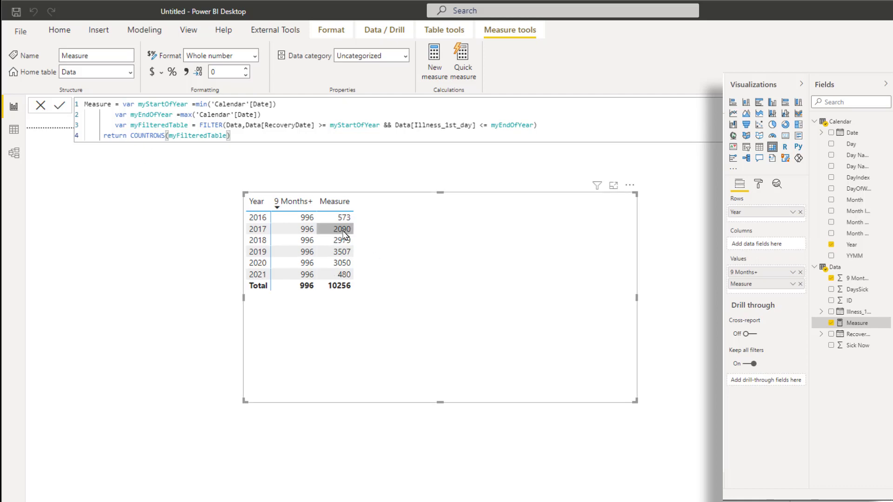
Compare the measure's 2017 value in the report with the filtered row count of the Data table.
mouse_move(343, 234)
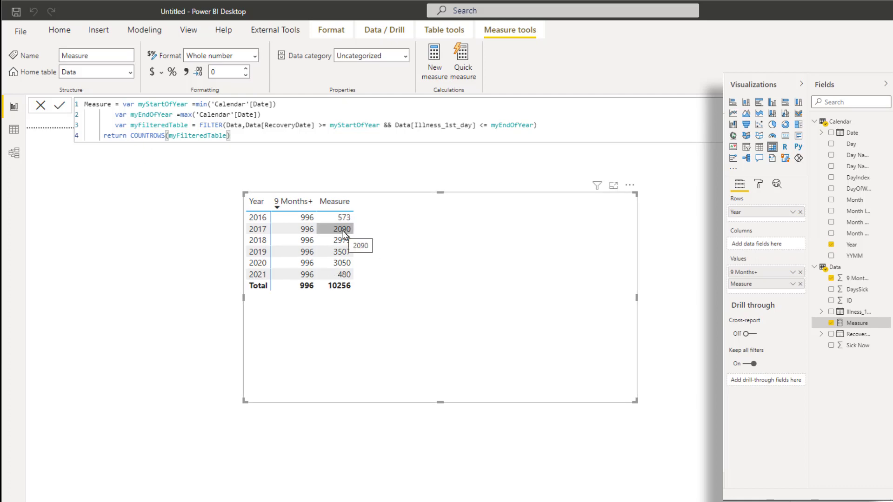
left_click(13, 132)
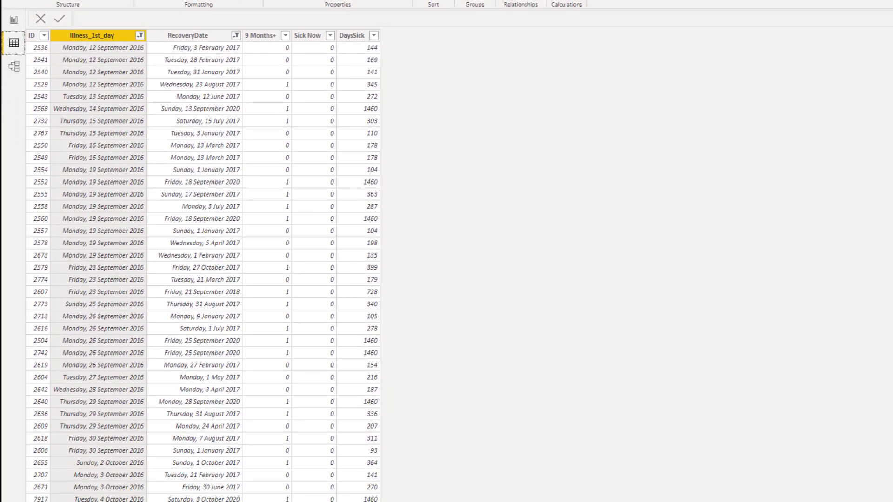
left_click_drag(74, 486, 142, 500)
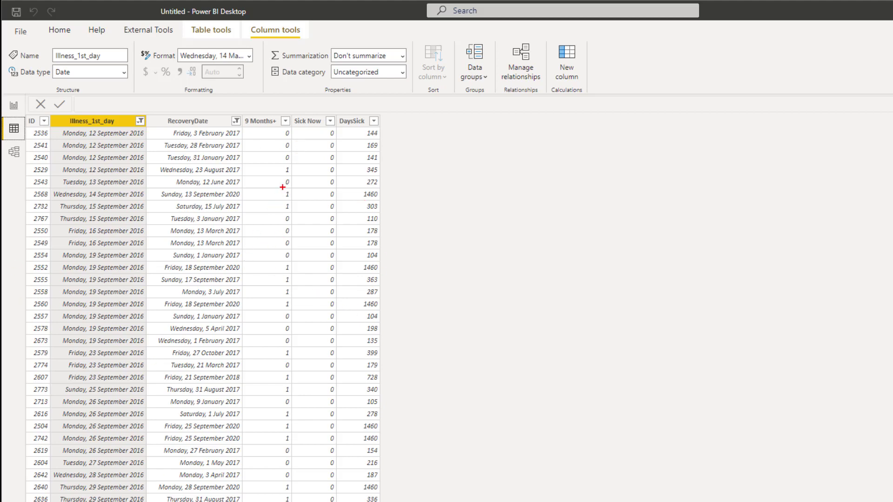
Filter the Data table's 9 Months+ column with a number filter for values equal to 1.
left_click(259, 124)
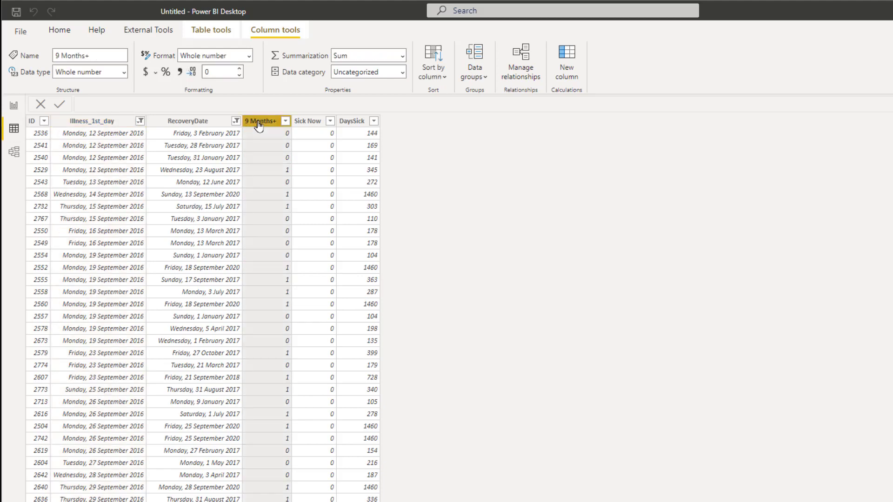
left_click(285, 120)
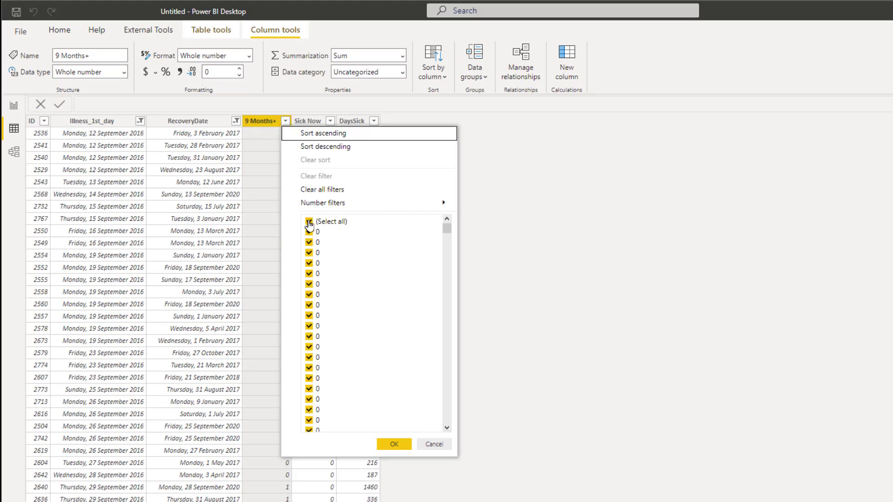
scroll(343, 410, "down", 1)
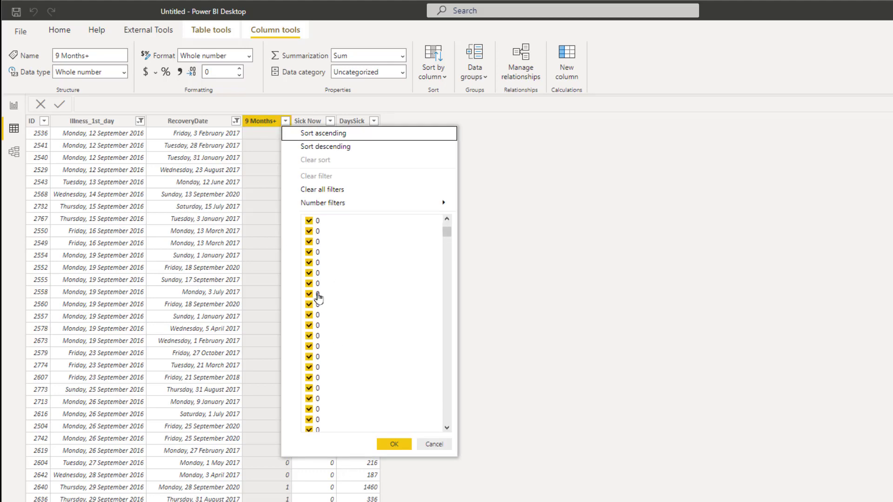
scroll(319, 294, "up", 1)
mouse_move(339, 202)
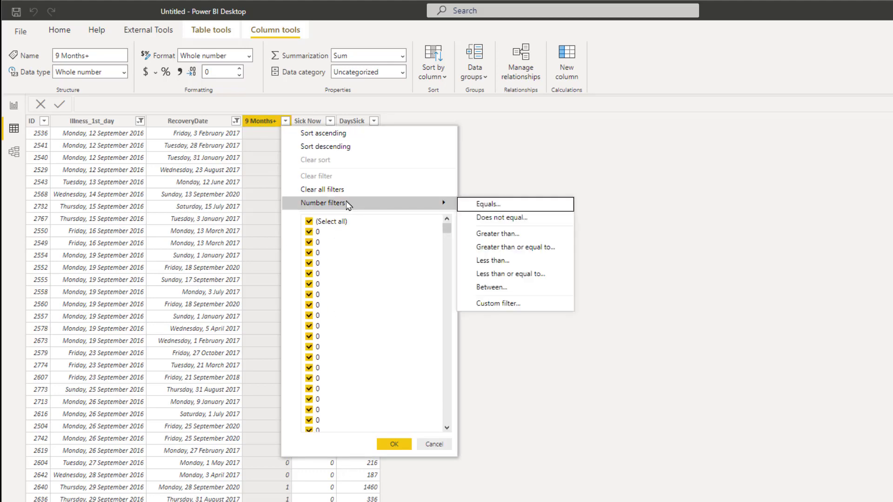
left_click(492, 210)
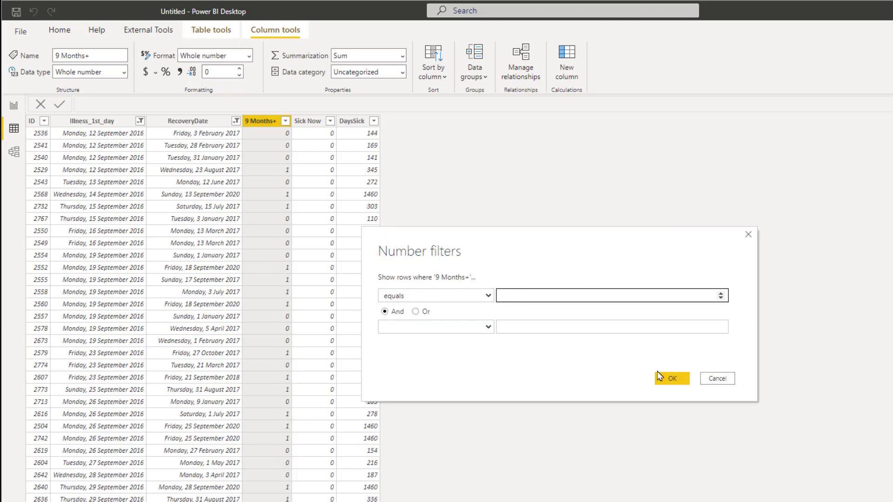
type("1")
left_click(670, 378)
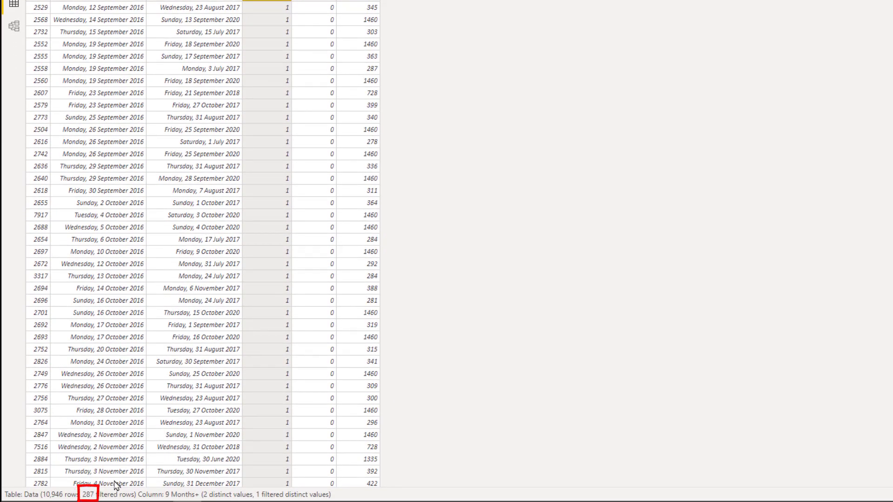
Return to the report, add the condition && [9 Months+]=1 inside the myFilteredTable filter, and commit the formula.
left_click(14, 107)
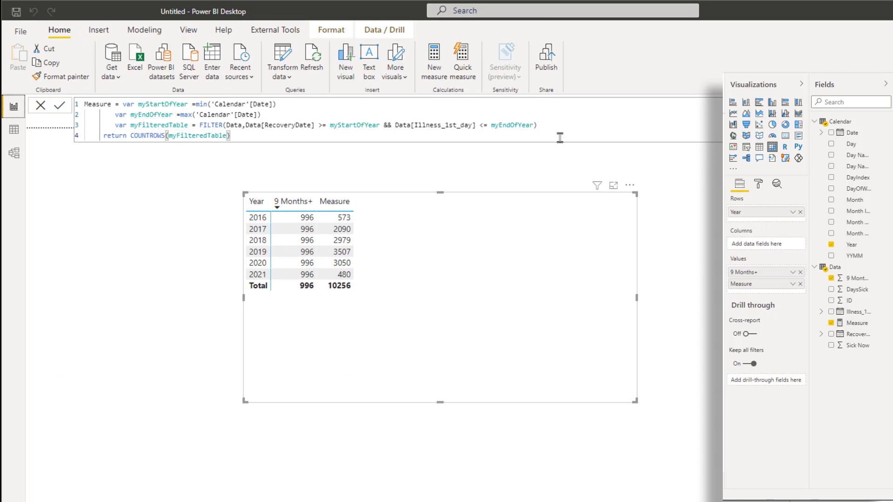
left_click(550, 126)
key("Left")
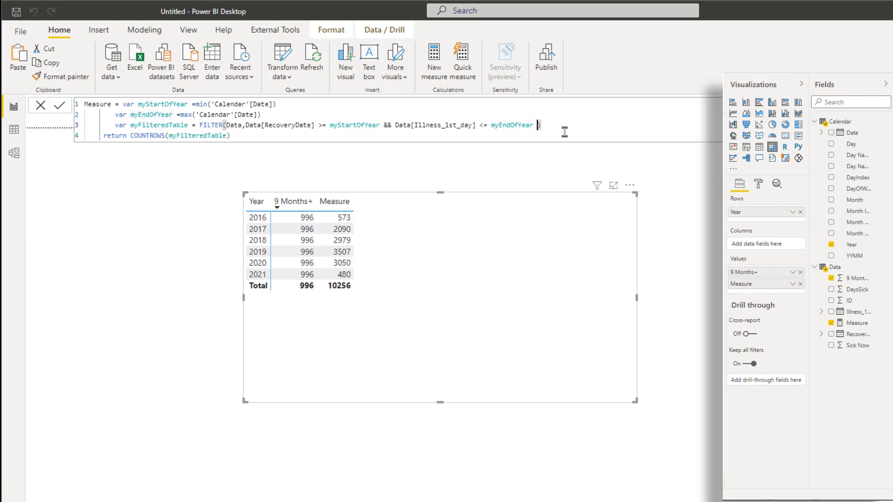
type("&& 9")
key("BackSpace")
type("[")
key("Tab")
type("=1")
left_click(59, 105)
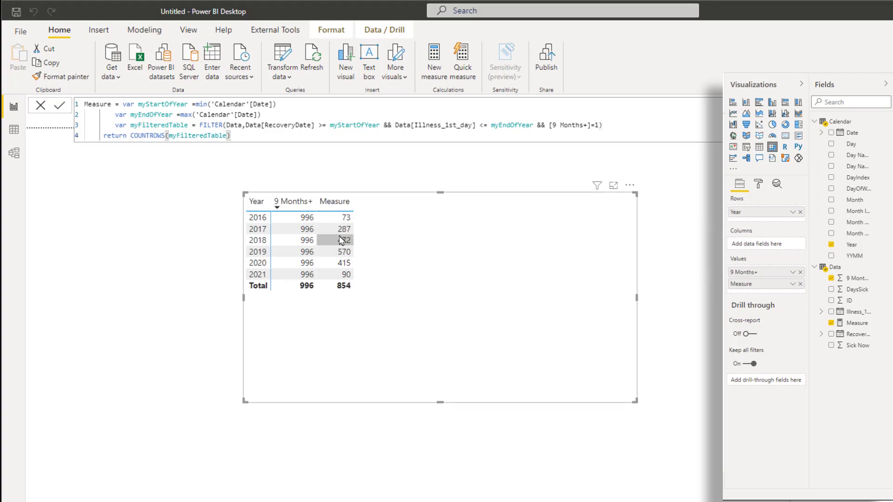
Examine the measure's 2017 value in the year table against the Data table's filtered row count.
key("ctrl+2")
left_click_drag(330, 221, 370, 242)
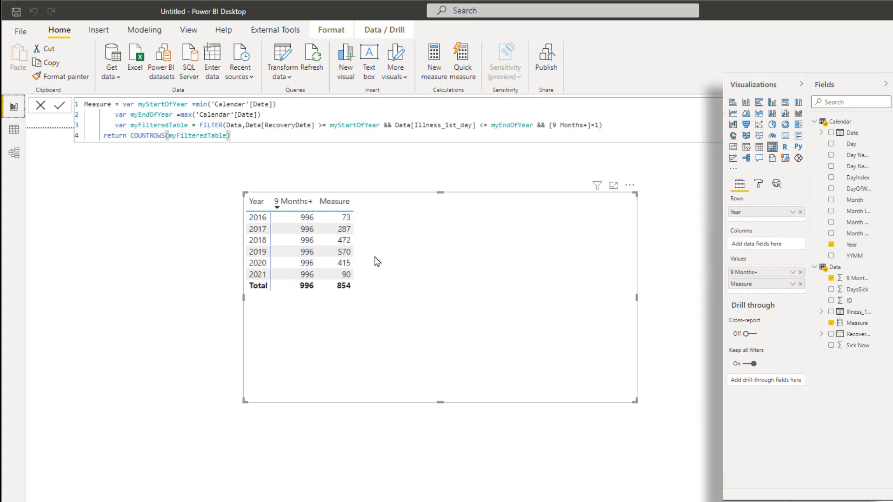
key("Escape")
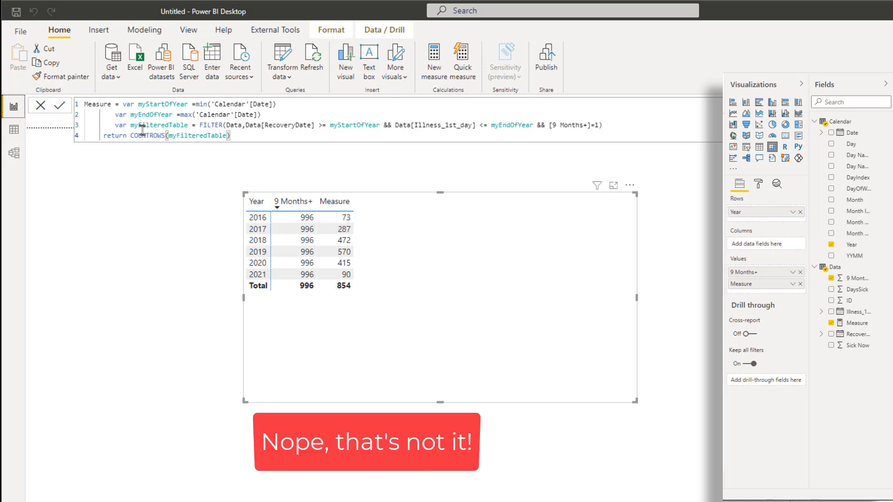
Turn the measure's return line into the variable result = COUNTROWS(myFilteredTable).
double_click(119, 135)
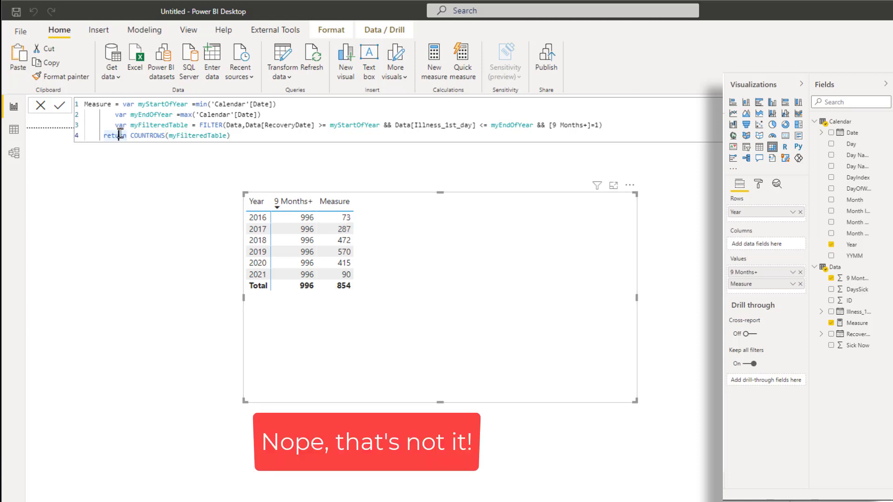
type("var ")
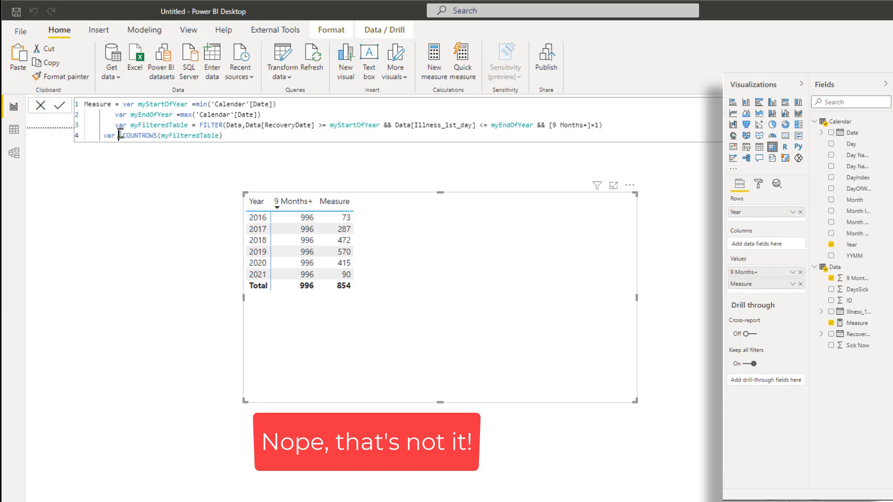
type("result")
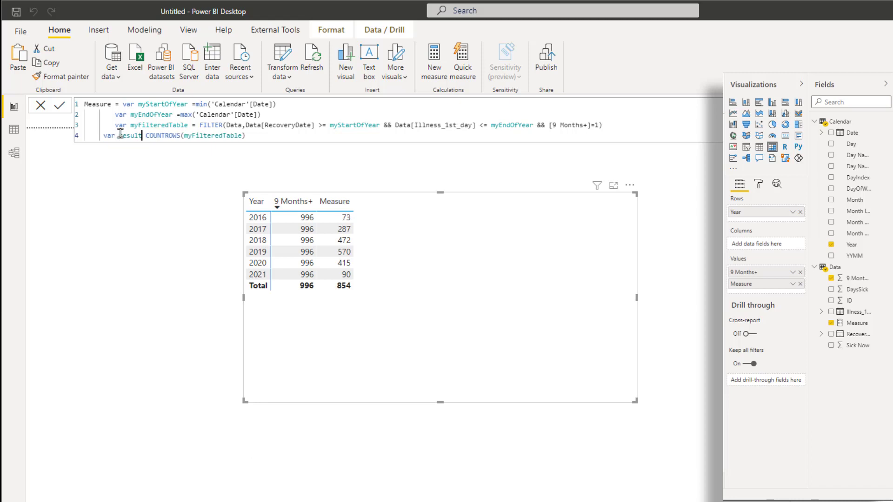
type(" =")
left_click(255, 135)
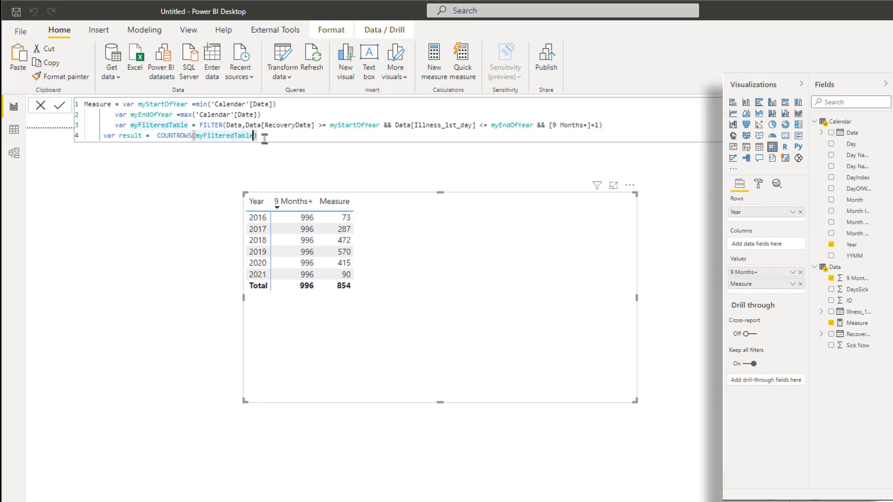
Add a new last line Return result to the measure and commit the formula.
left_click(263, 139)
key("shift+Return")
type("Return r")
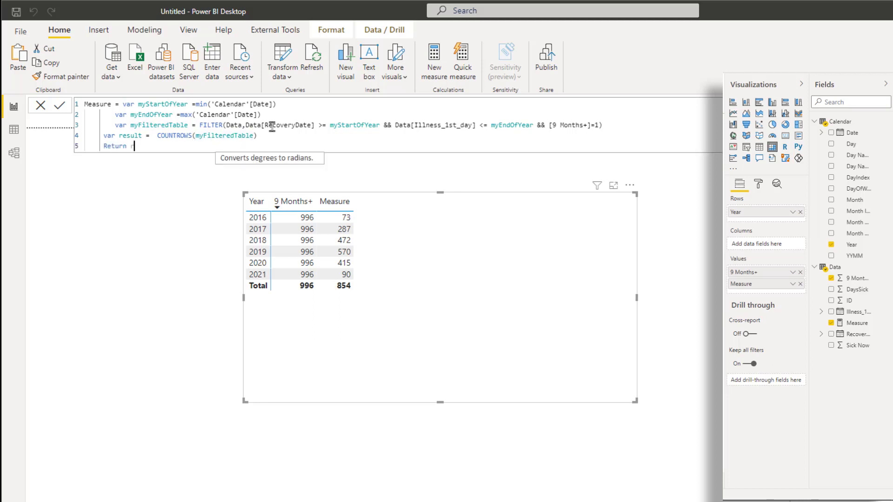
type("esult")
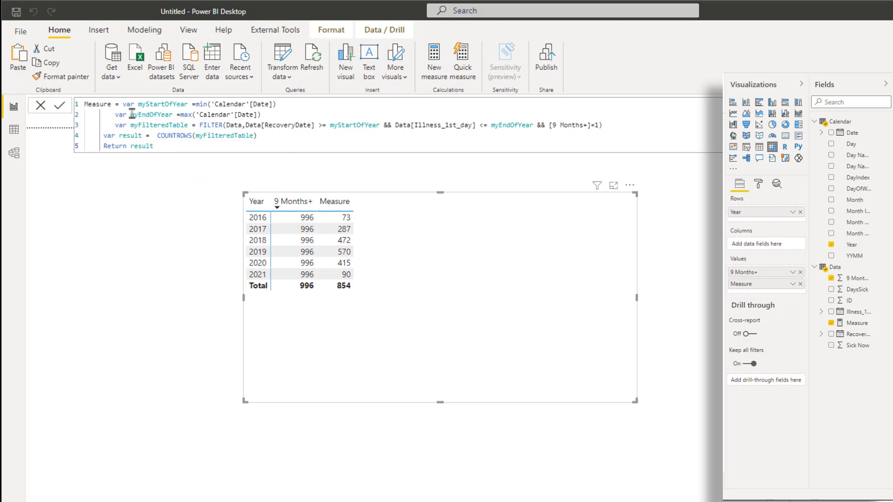
left_click(60, 106)
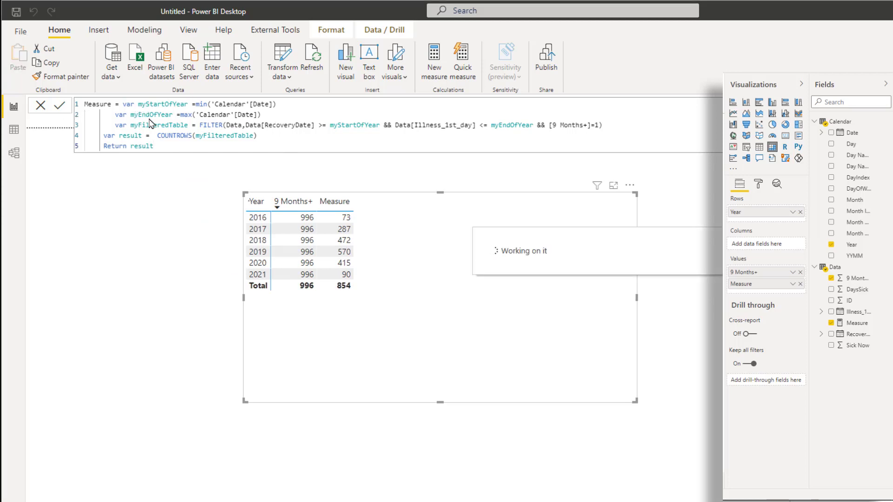
left_click(142, 146)
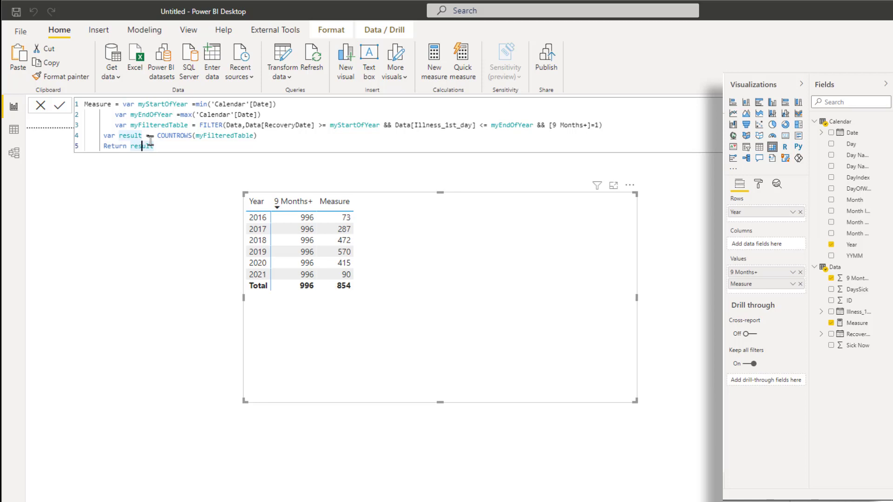
Remove 9 Months+ from the year table's values, convert the visual to a clustered column chart, and enlarge it.
left_click(329, 135)
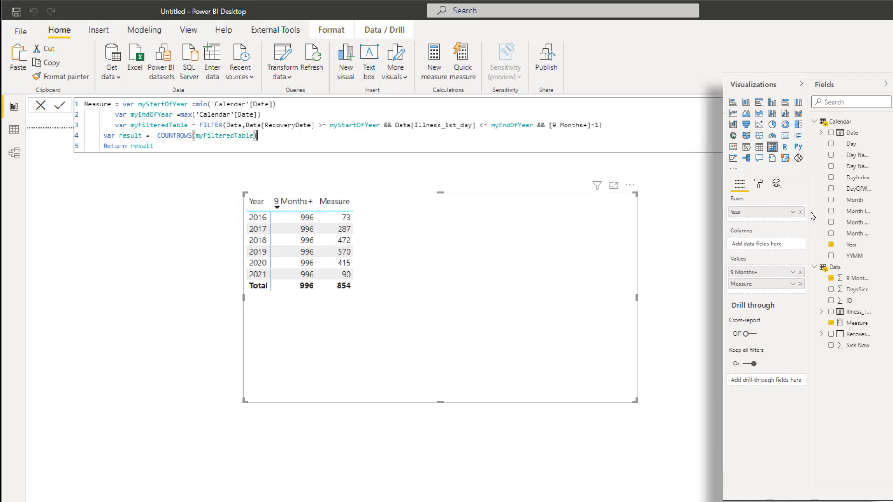
left_click(800, 272)
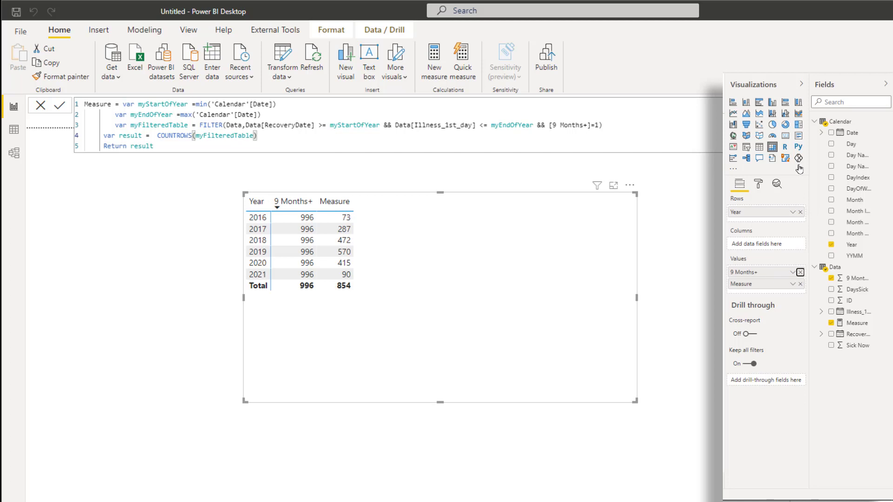
left_click(774, 104)
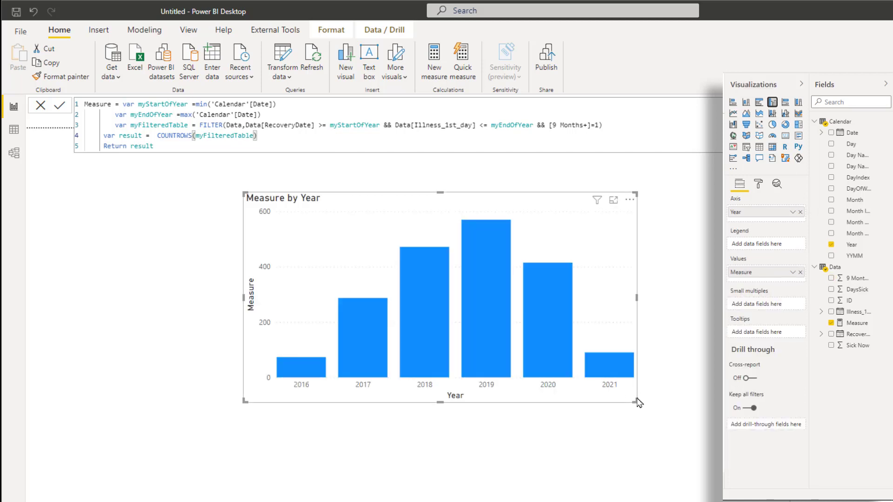
left_click_drag(659, 431, 686, 457)
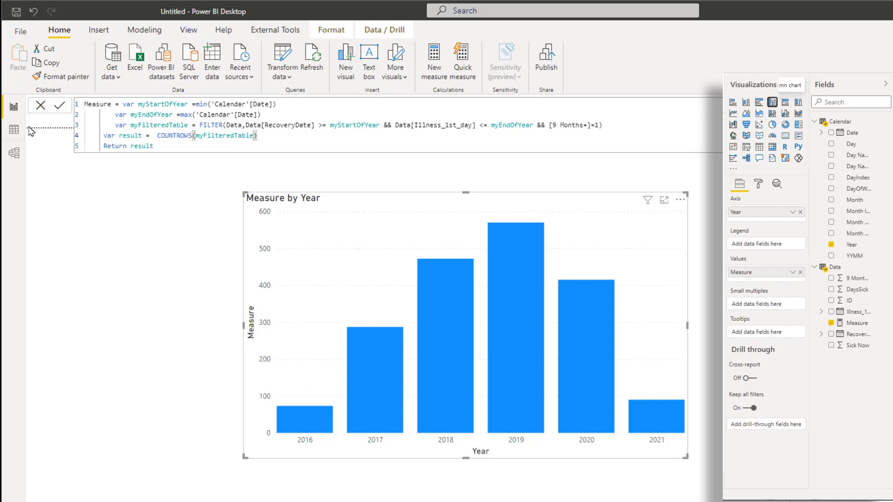
Review the Data table's filtered columns in the data view and open the queries in Power Query Editor.
left_click(14, 129)
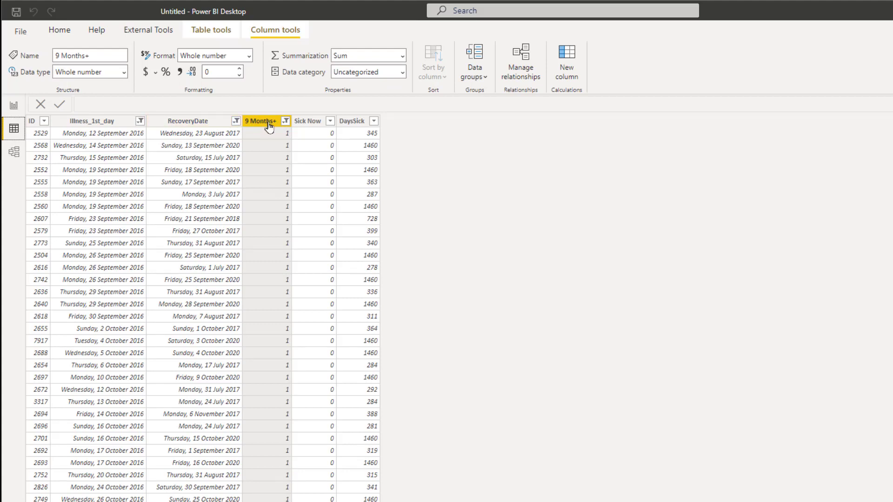
left_click(268, 122)
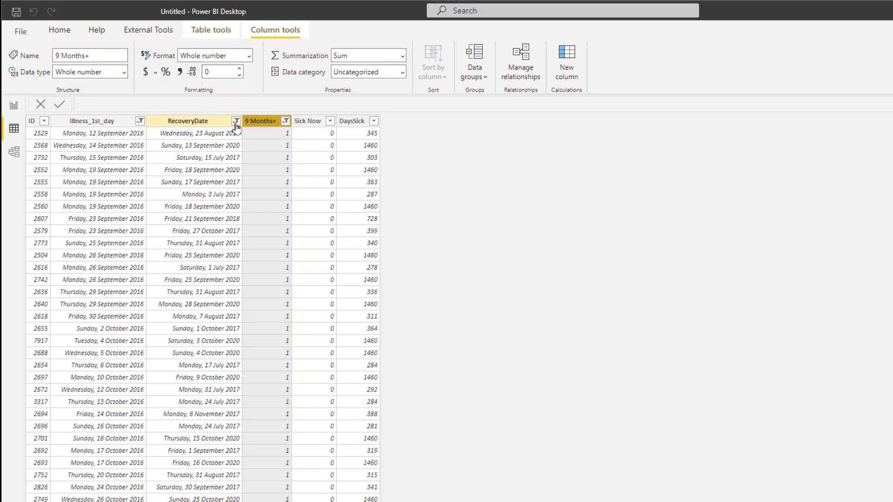
left_click(59, 30)
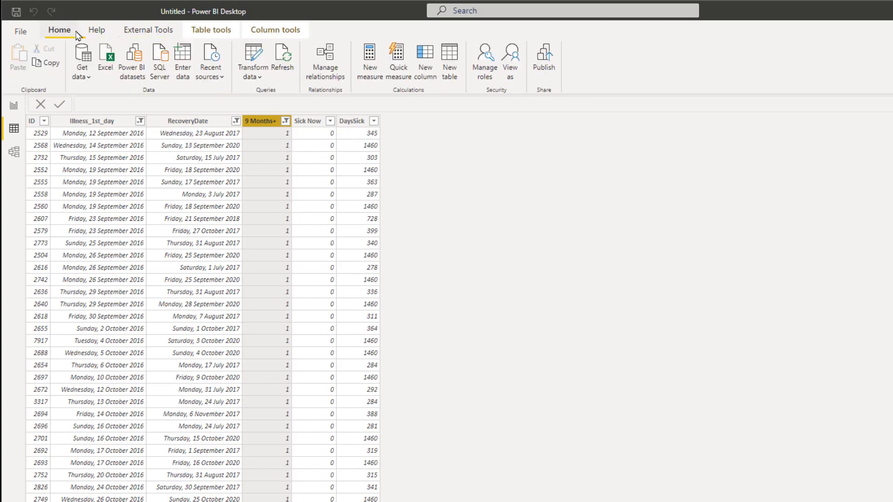
left_click(256, 63)
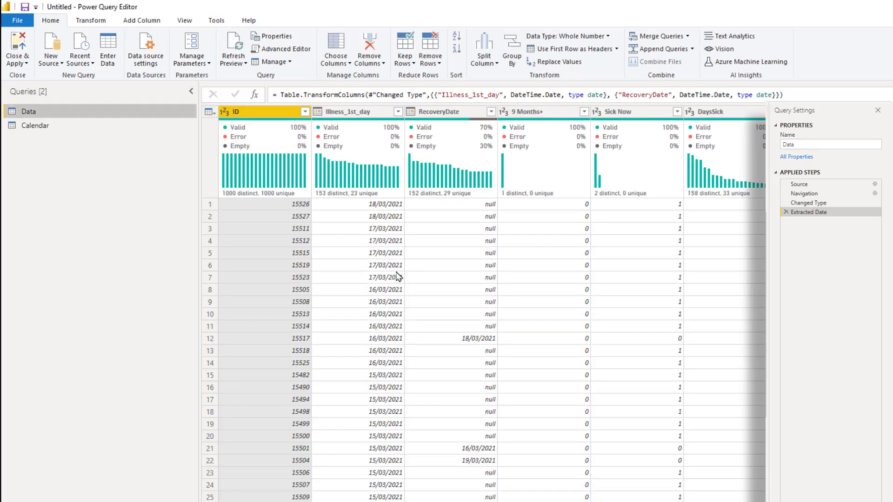
Replace null with 9/9/9999 in the Data query's RecoveryDate column.
left_click(474, 114)
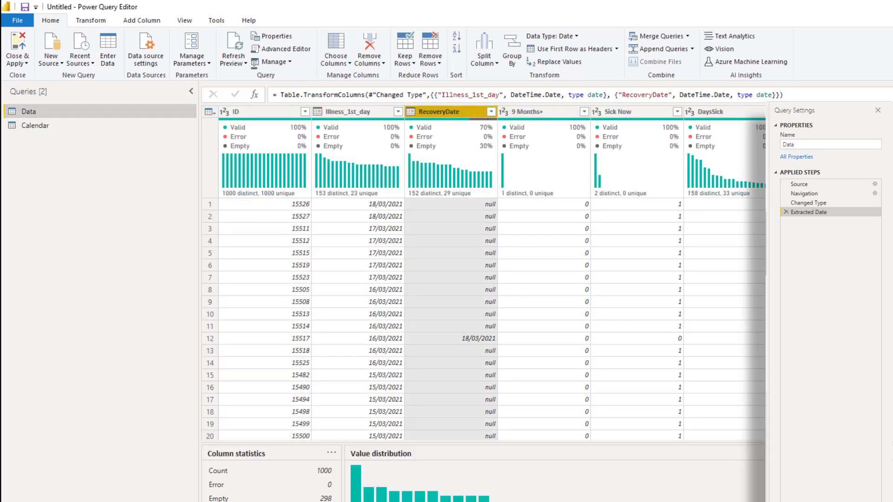
left_click(103, 23)
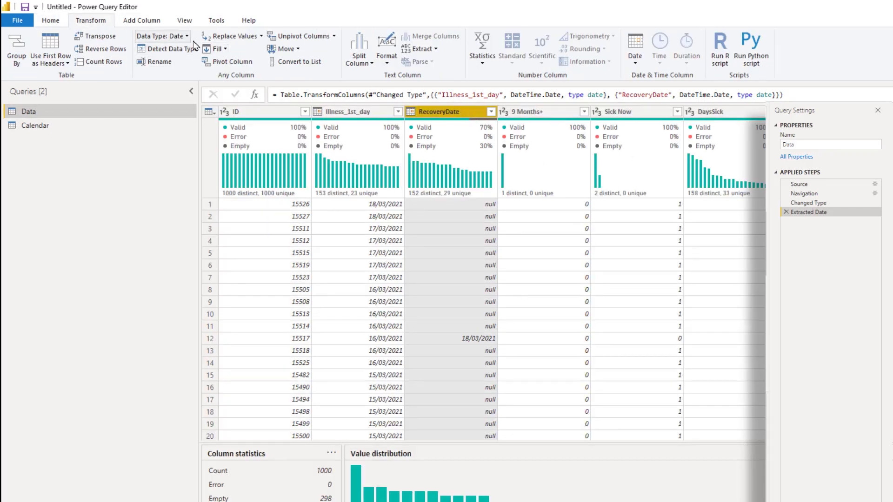
left_click(261, 37)
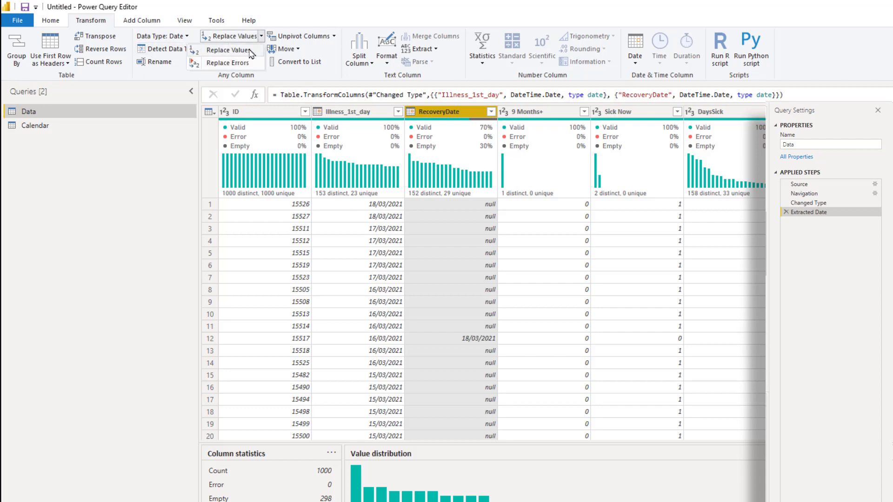
left_click(250, 50)
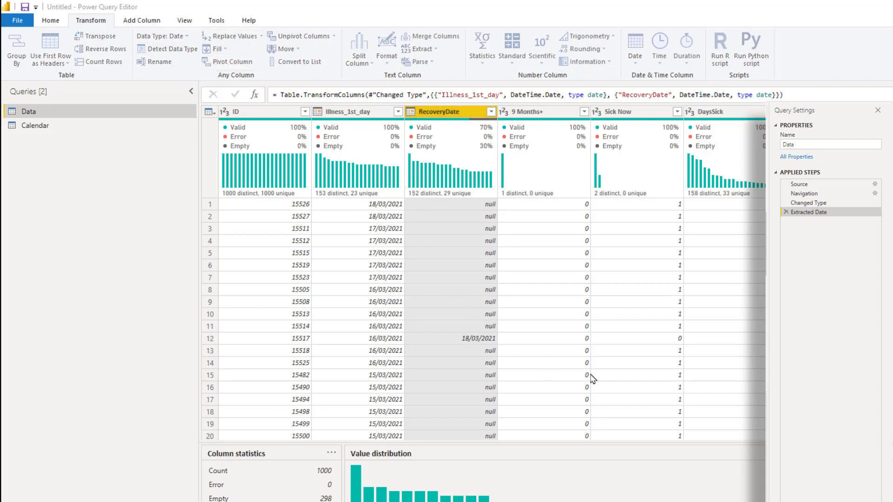
left_click(438, 311)
type("null")
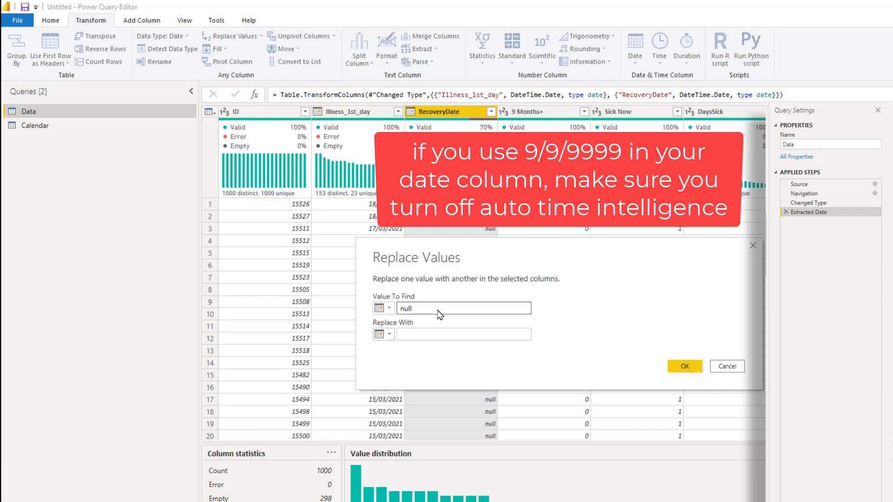
left_click(438, 333)
type("9/9/9999")
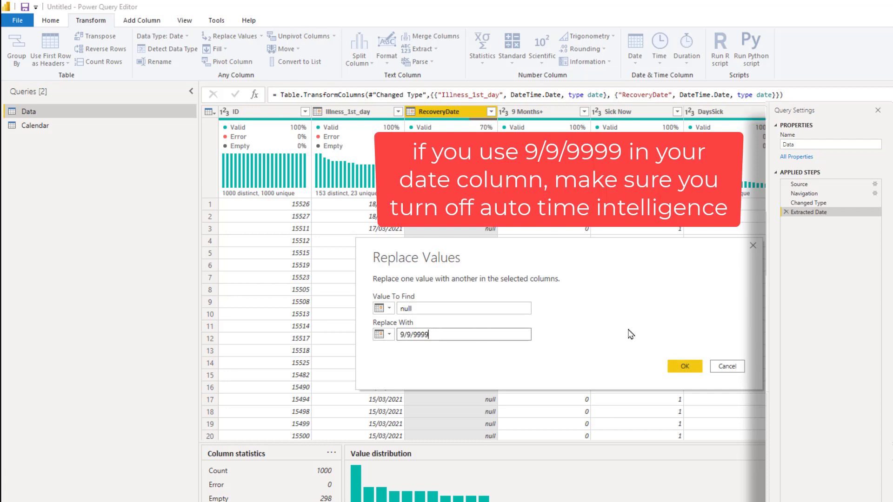
left_click(685, 366)
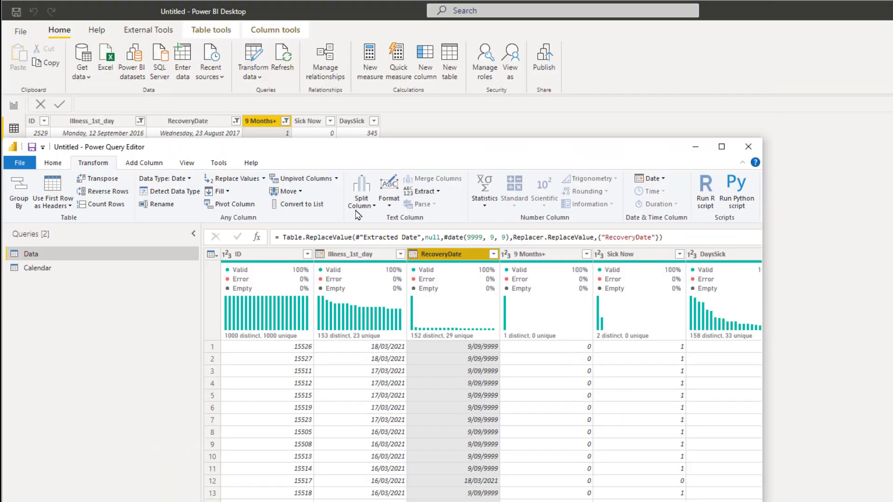
Return to the report, reposition the Measure by Year chart, and convert it to a matrix.
left_click_drag(356, 211, 516, 192)
left_click(7, 108)
left_click(7, 108)
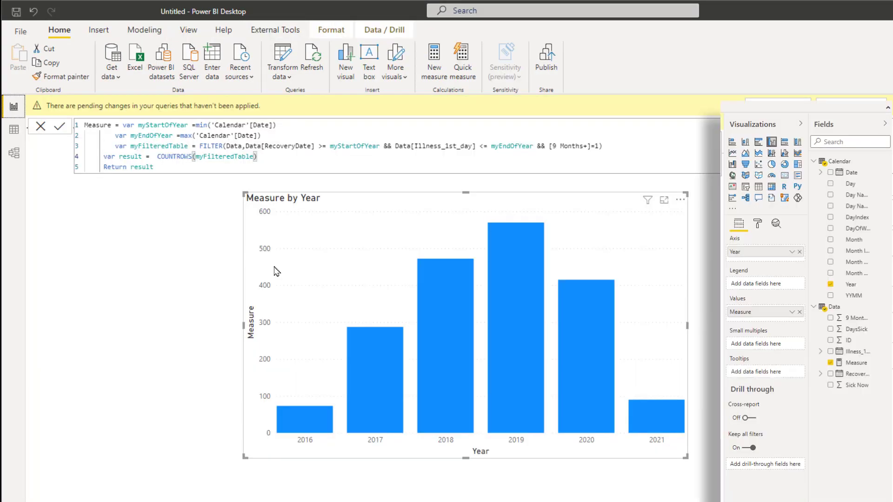
mouse_move(654, 421)
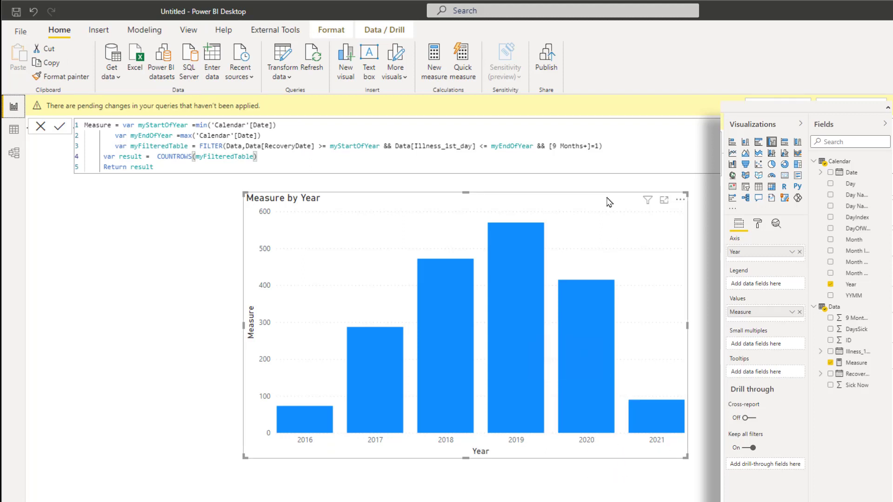
left_click_drag(611, 203, 511, 218)
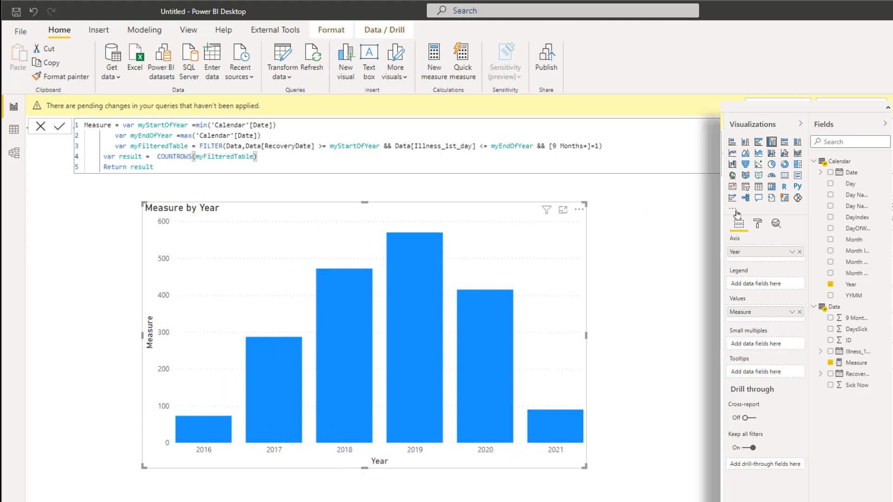
left_click(771, 186)
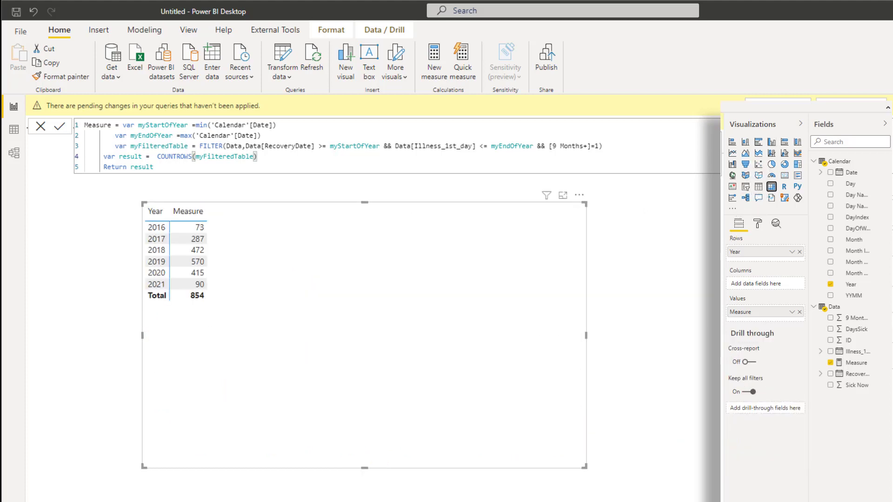
Switch to FastStone and capture the report's Year and Measure matrix as a new image.
key("alt+Tab")
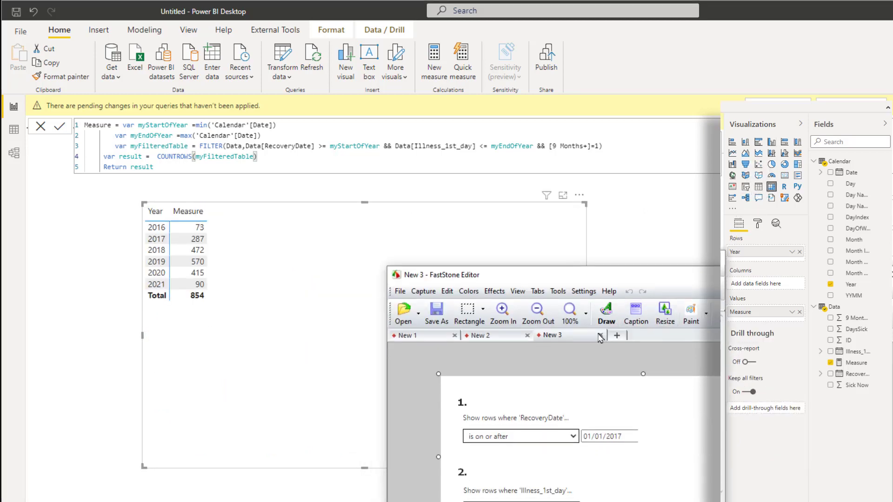
left_click(617, 339)
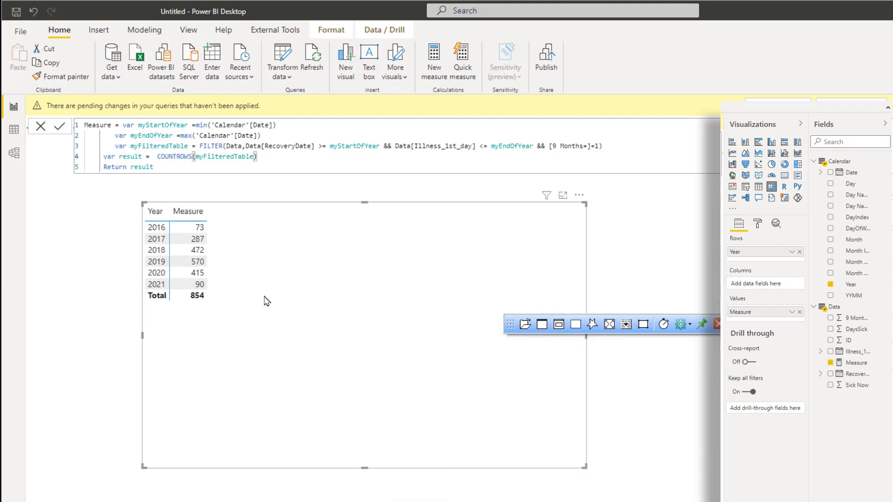
left_click(577, 328)
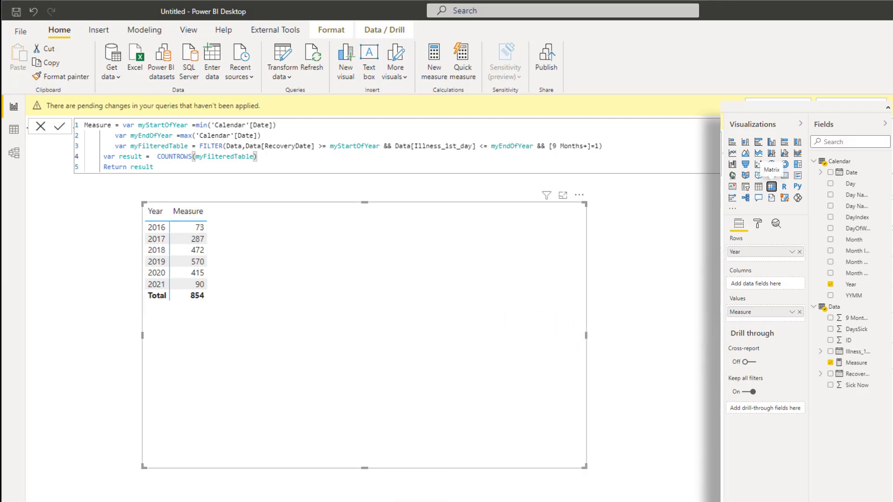
left_click_drag(136, 195, 230, 303)
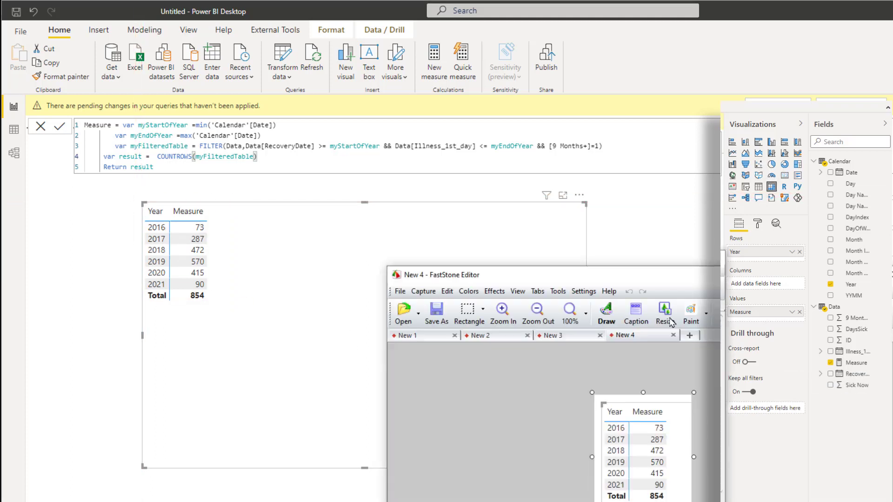
Switch to Power Query Editor, then close it and apply the pending query changes.
key("alt+Tab")
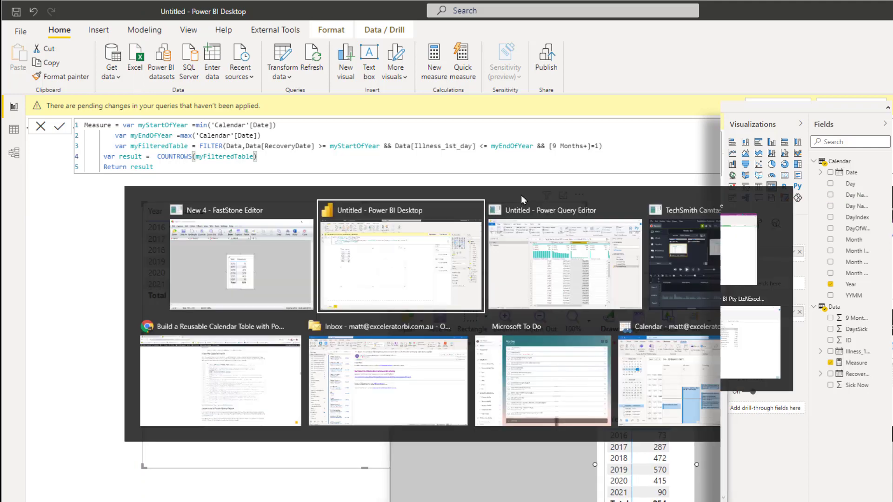
left_click(584, 275)
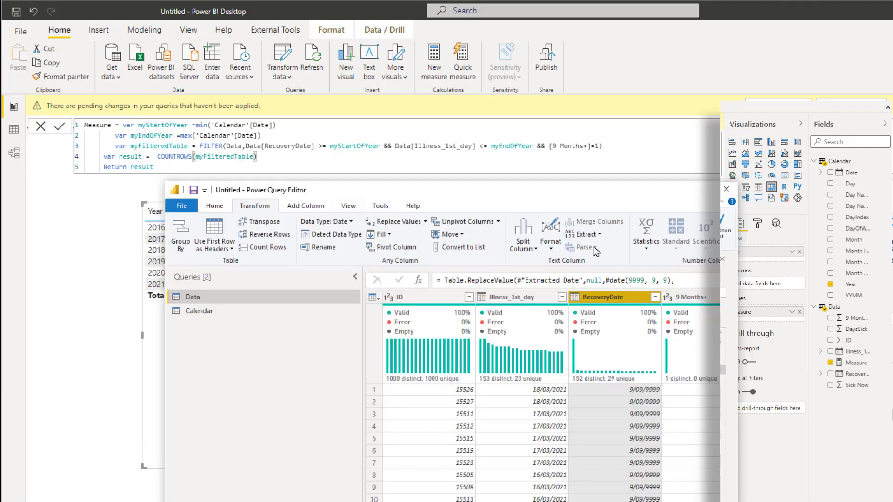
left_click(183, 206)
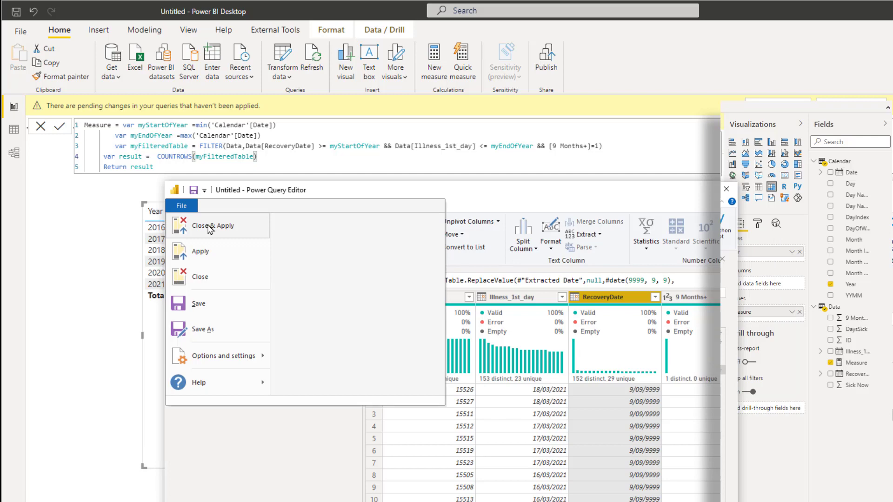
left_click(208, 227)
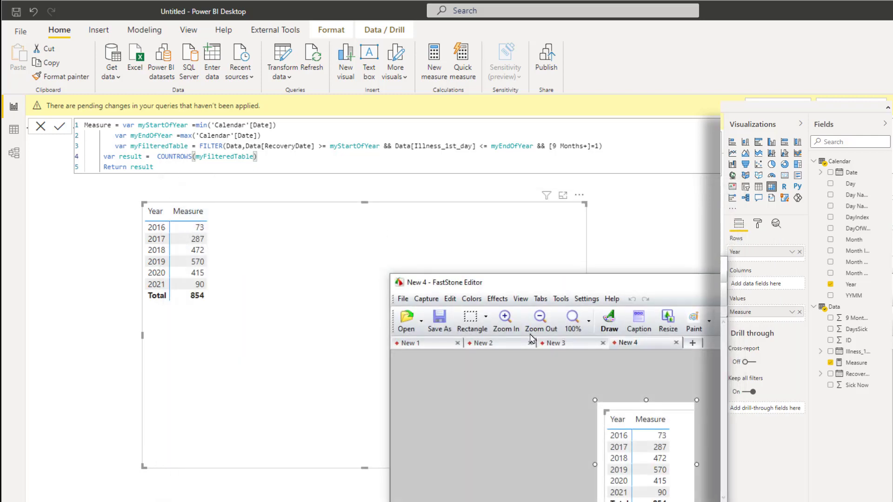
Place the FastStone capture beside the refreshed matrix and compare the yearly measure values.
left_click(501, 270)
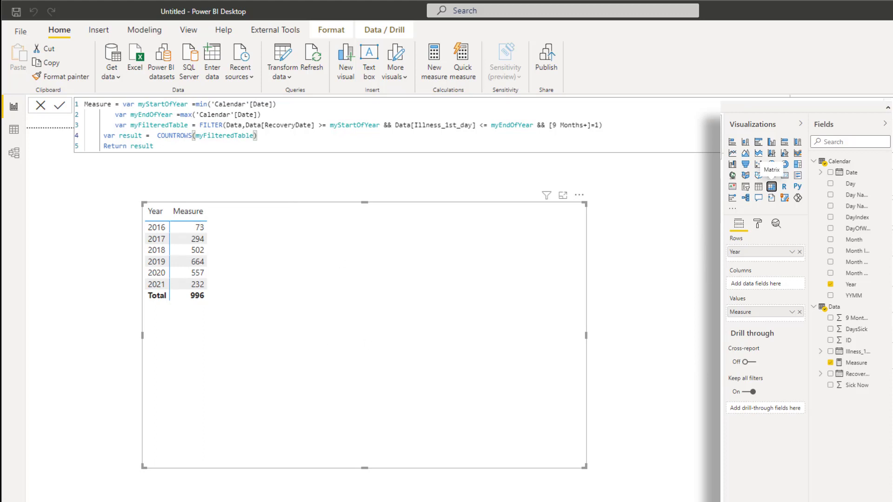
key("alt+Tab")
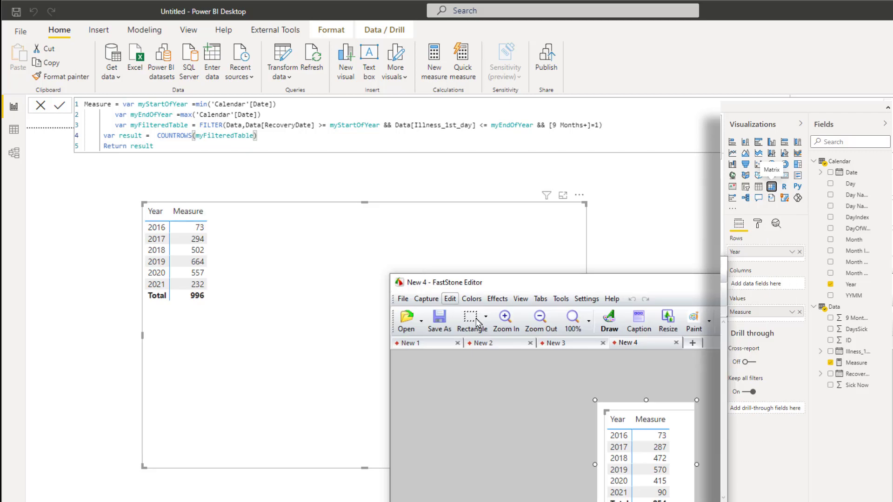
mouse_move(566, 281)
left_mouse_down()
mouse_move(566, 188)
mouse_move(605, 192)
mouse_move(540, 134)
left_mouse_up()
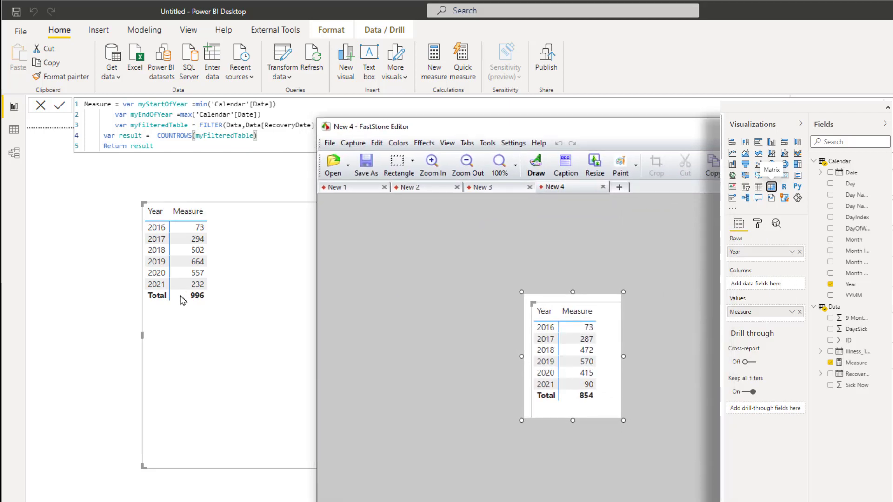